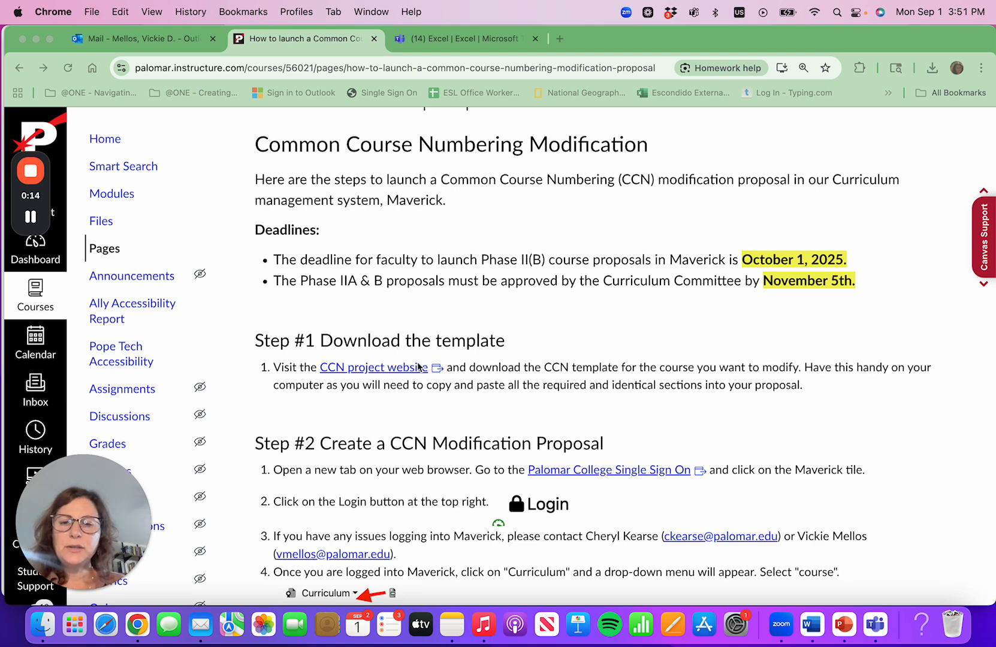
Step: From the CCN project website, open the Phase II(B) standard template for Introduction to Biological Anthropology ANTH C1001
click(377, 372)
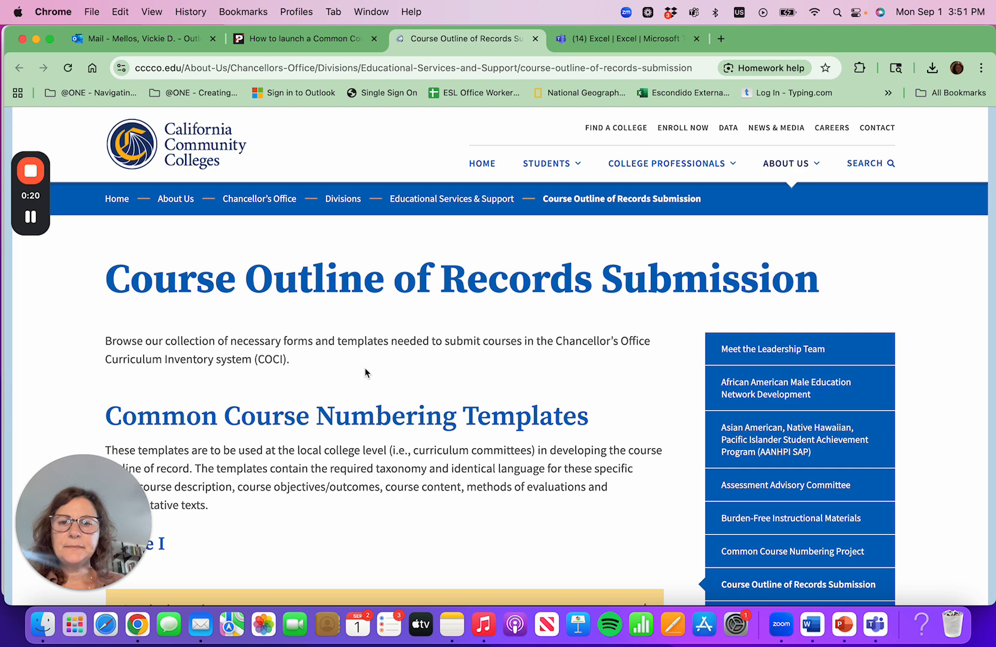
scroll(366, 372, down, 1)
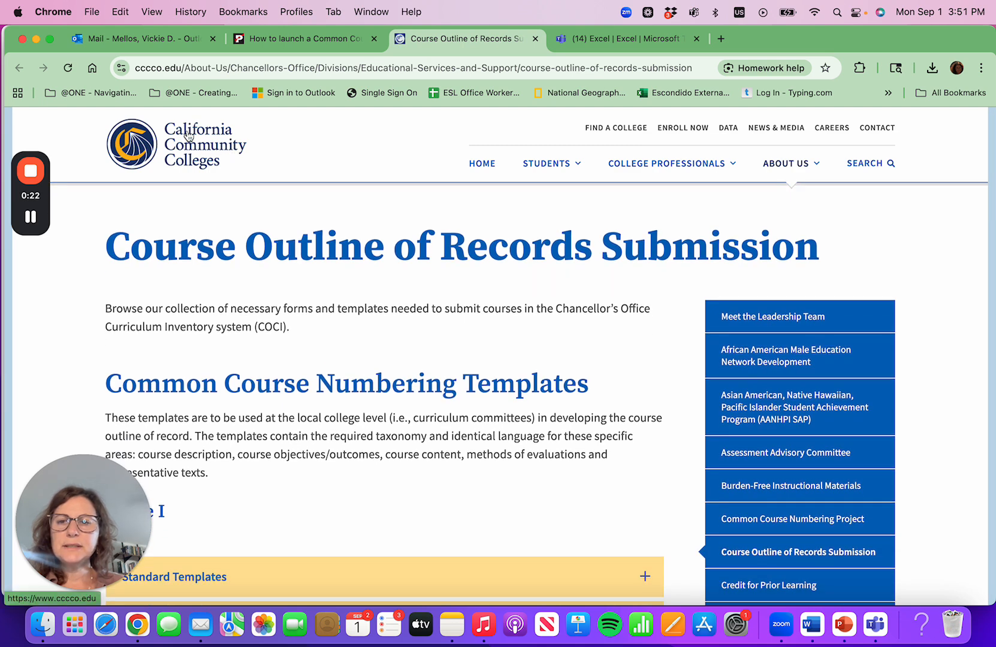
scroll(334, 291, down, 5)
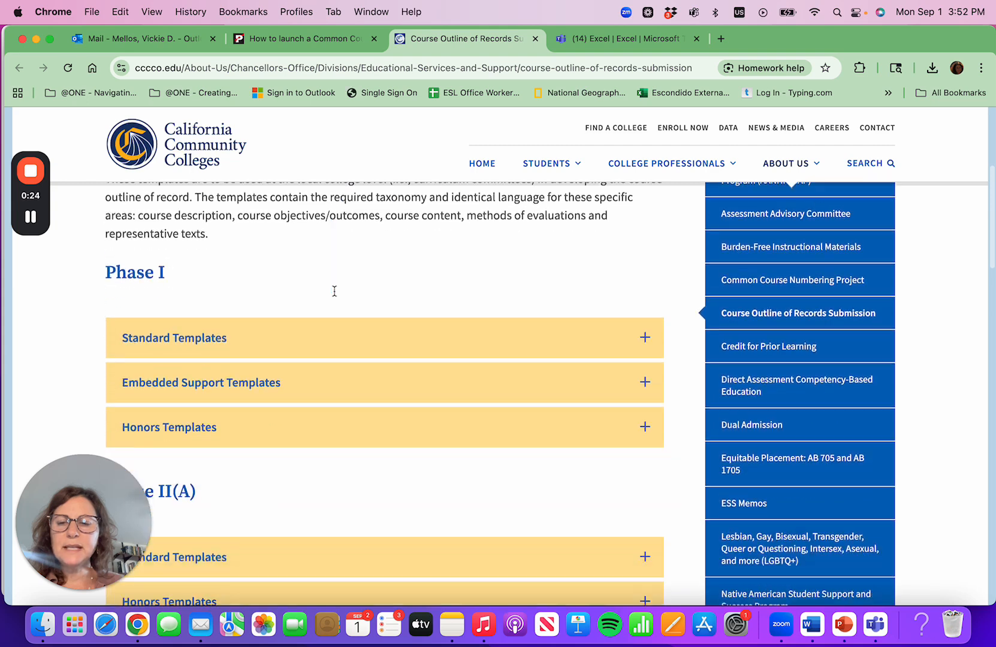
scroll(334, 291, down, 9)
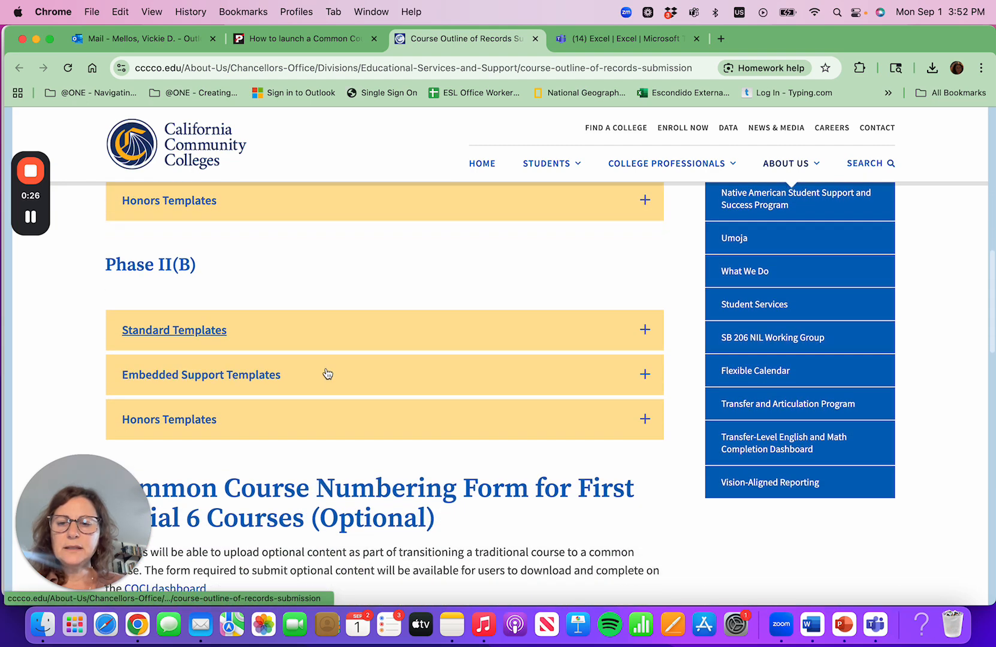
click(328, 319)
scroll(328, 318, down, 2)
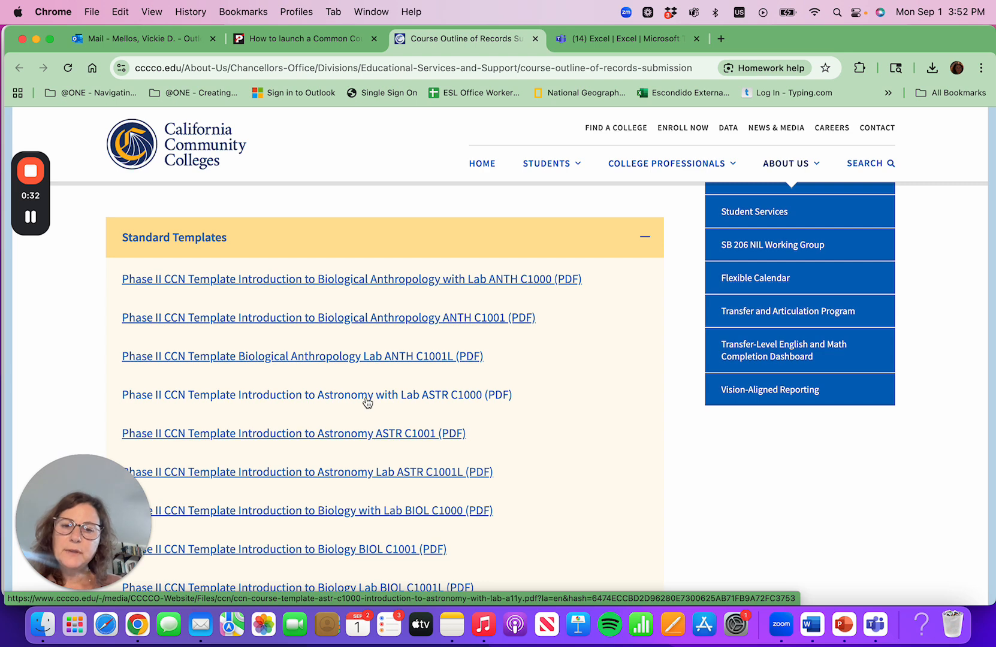
click(340, 321)
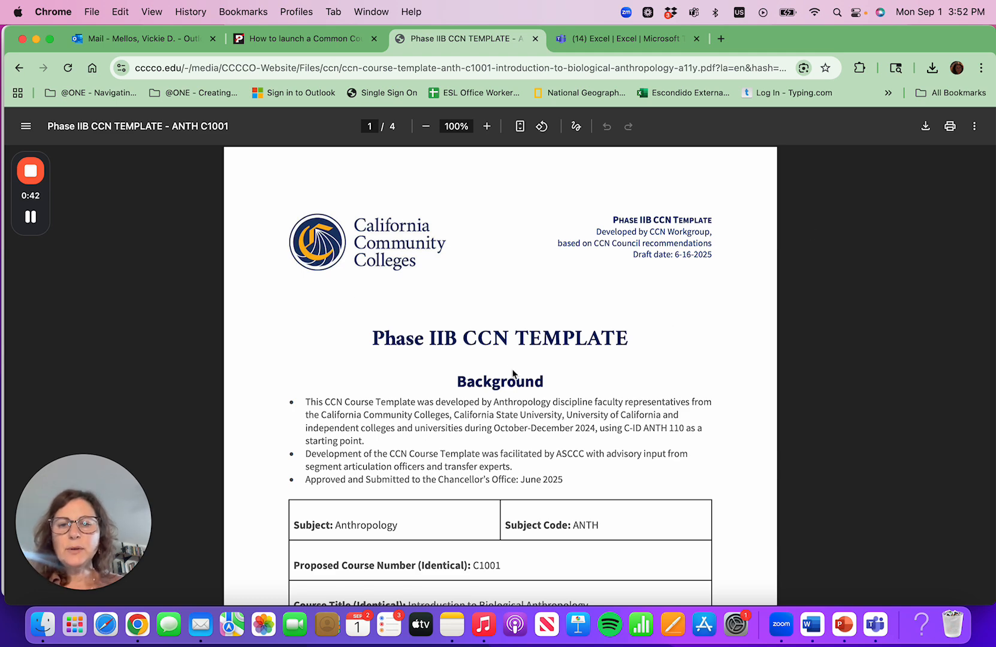
scroll(513, 373, down, 2)
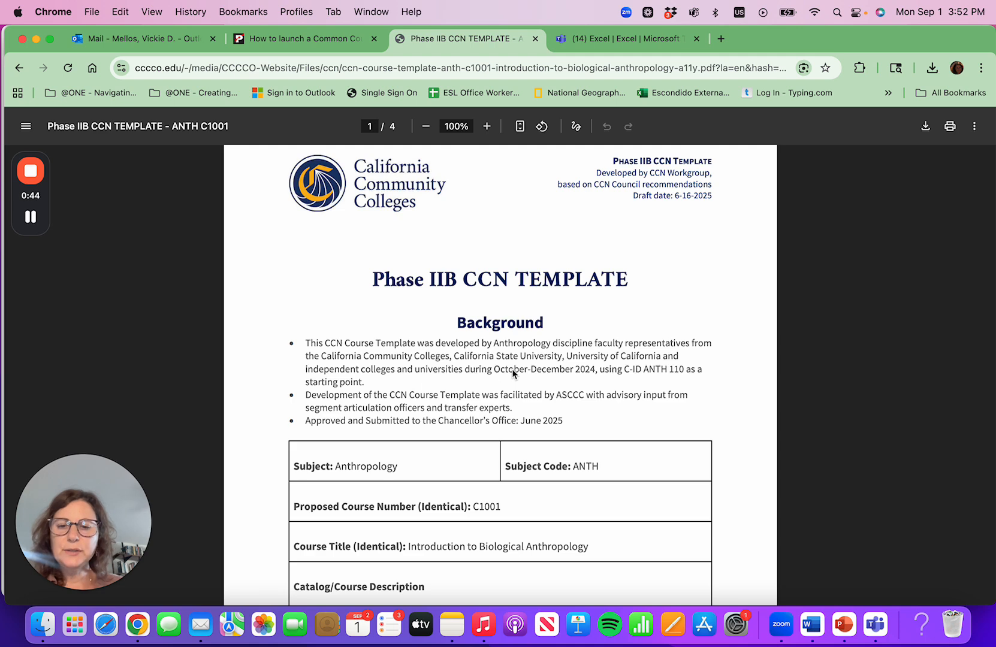
Step: Return to the proposal instructions, follow the Palomar College Single Sign On link and launch Maverick from the portal
click(302, 50)
scroll(354, 337, down, 3)
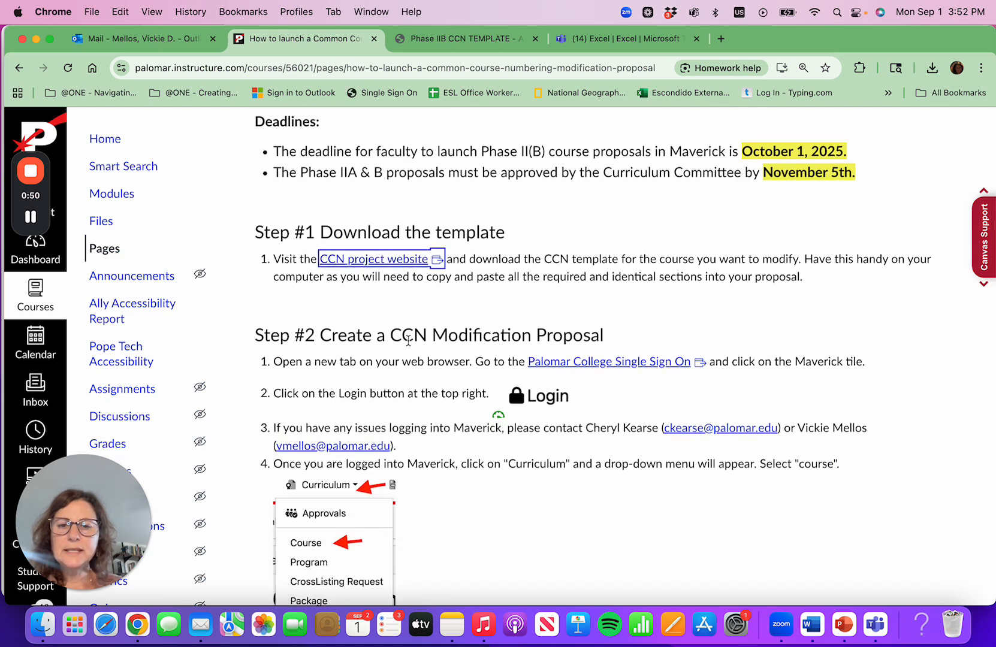
scroll(543, 340, down, 2)
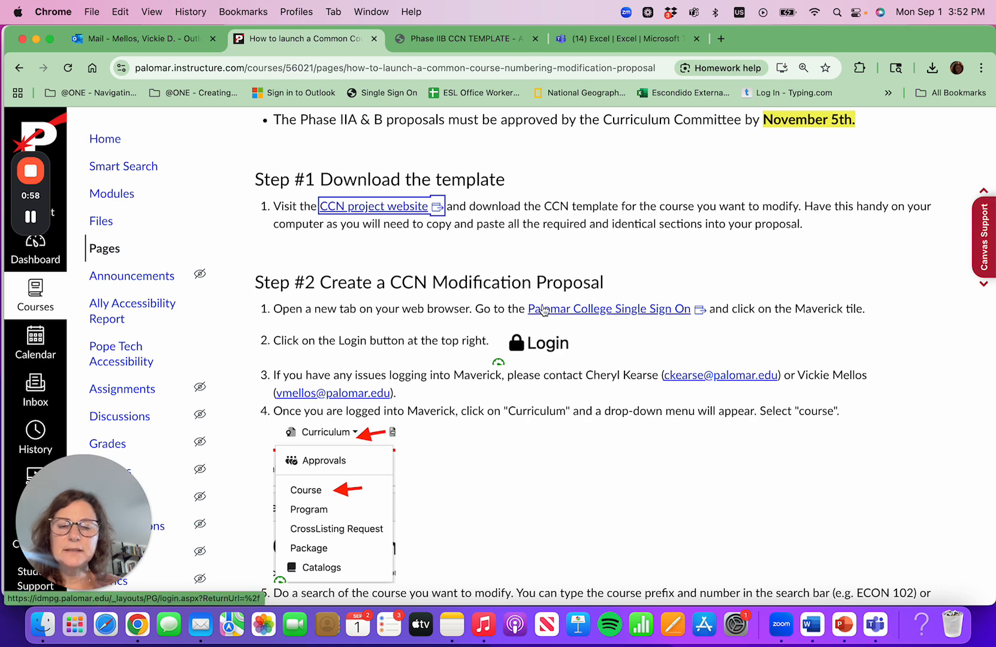
click(631, 317)
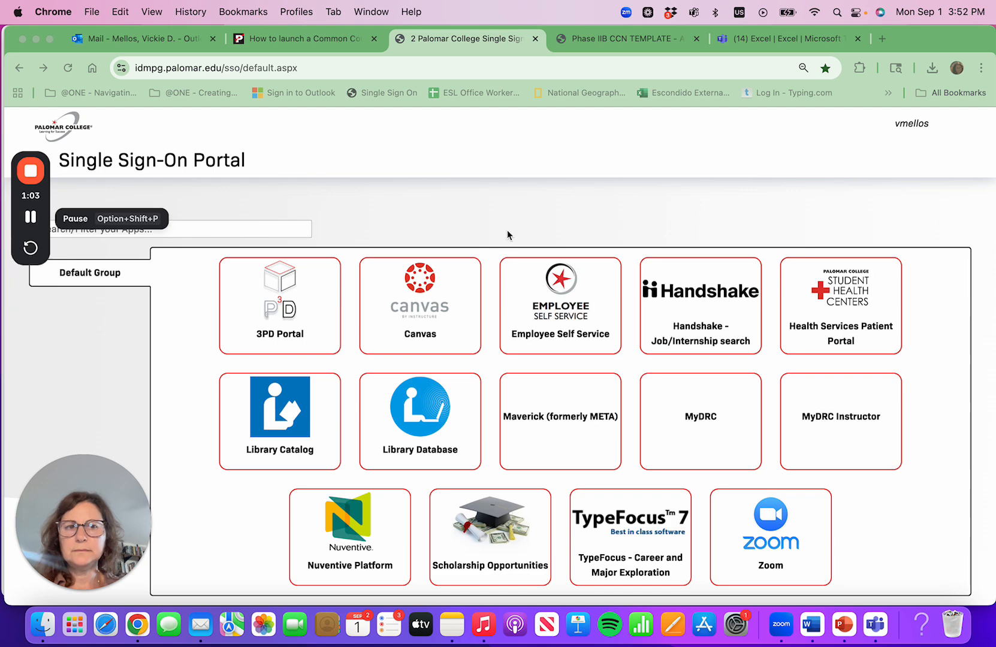
click(545, 421)
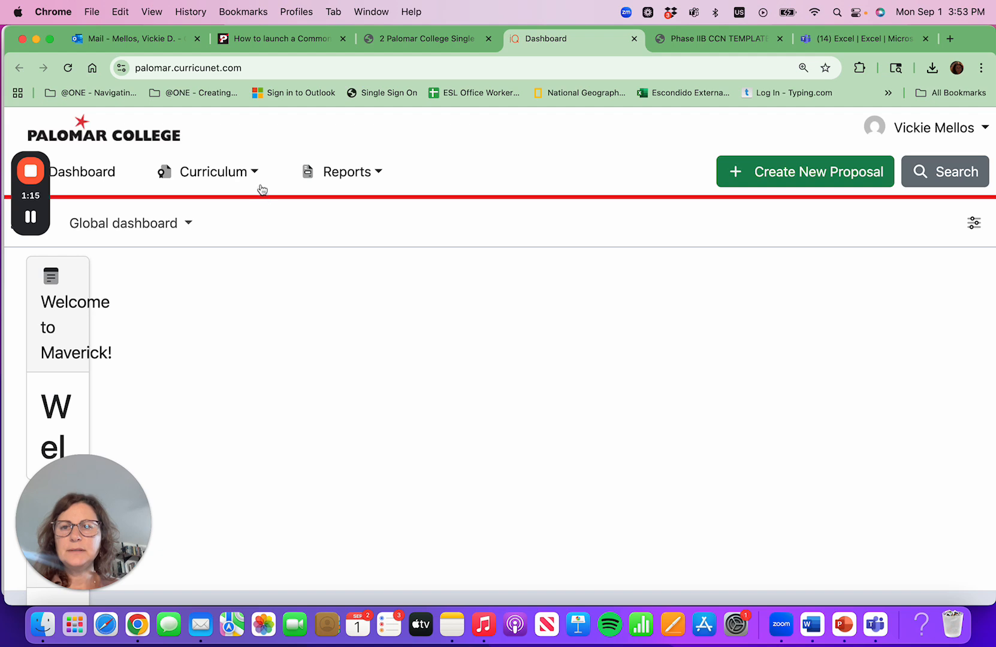
Step: Check the instructions on finding the course to modify, and search Maverick's courses for ANTH 100
click(293, 40)
scroll(350, 304, down, 5)
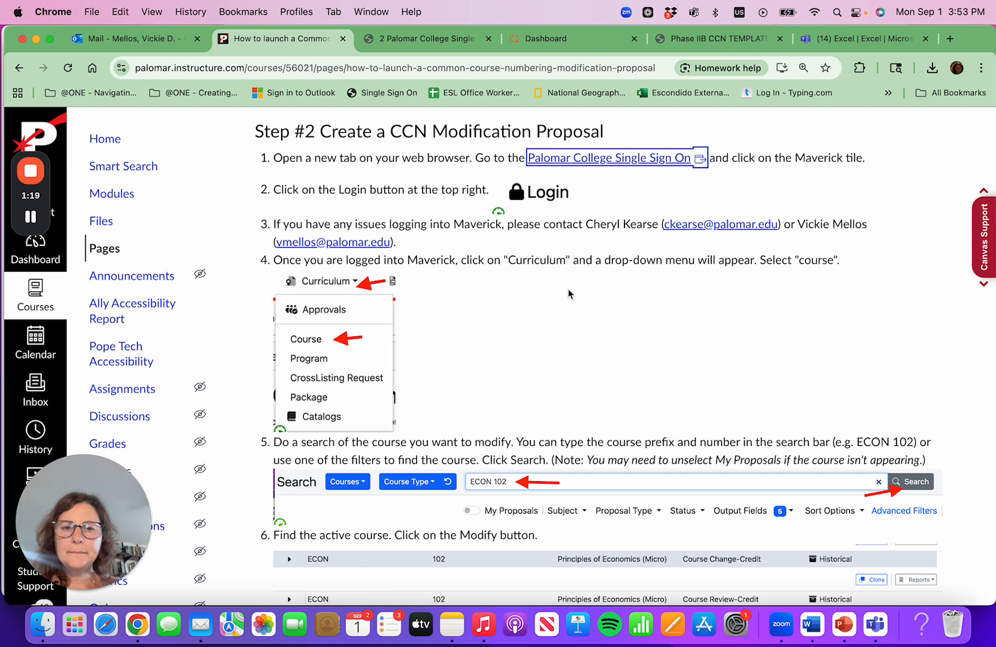
scroll(408, 299, down, 1)
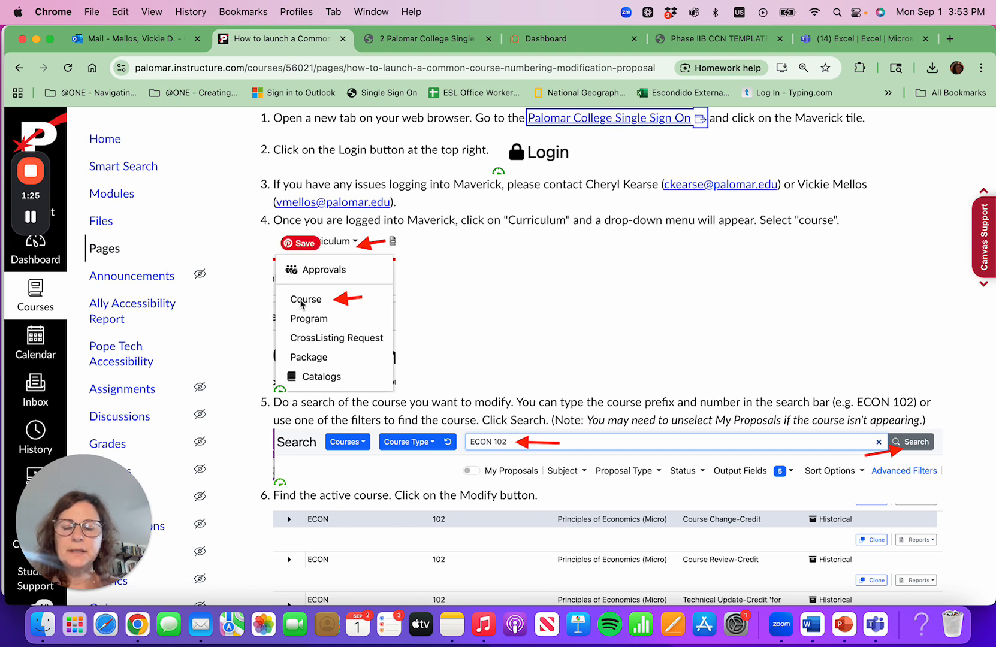
scroll(309, 300, down, 3)
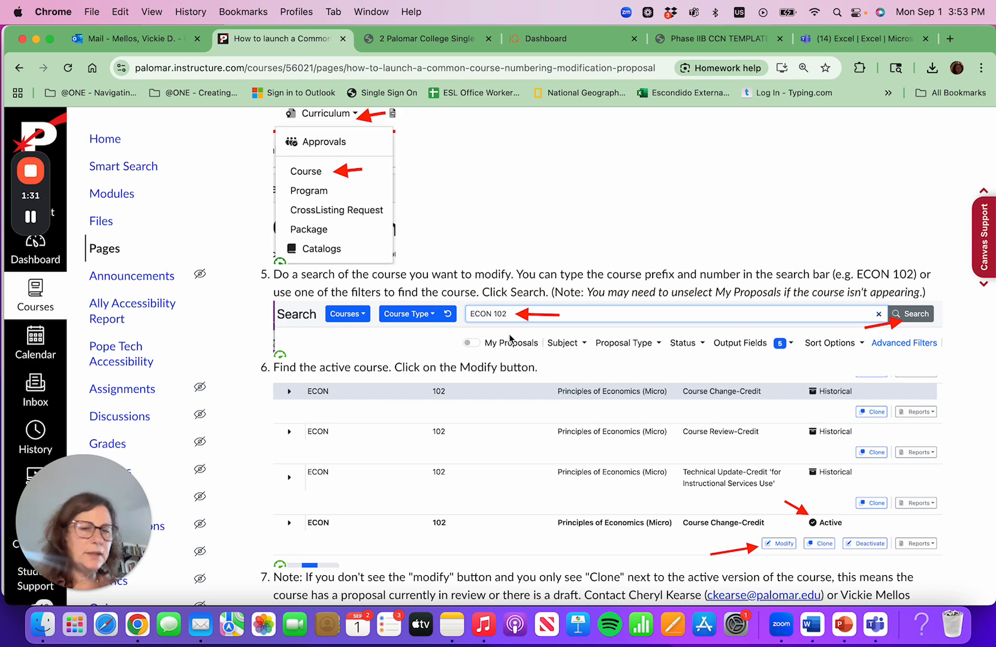
click(550, 47)
click(251, 172)
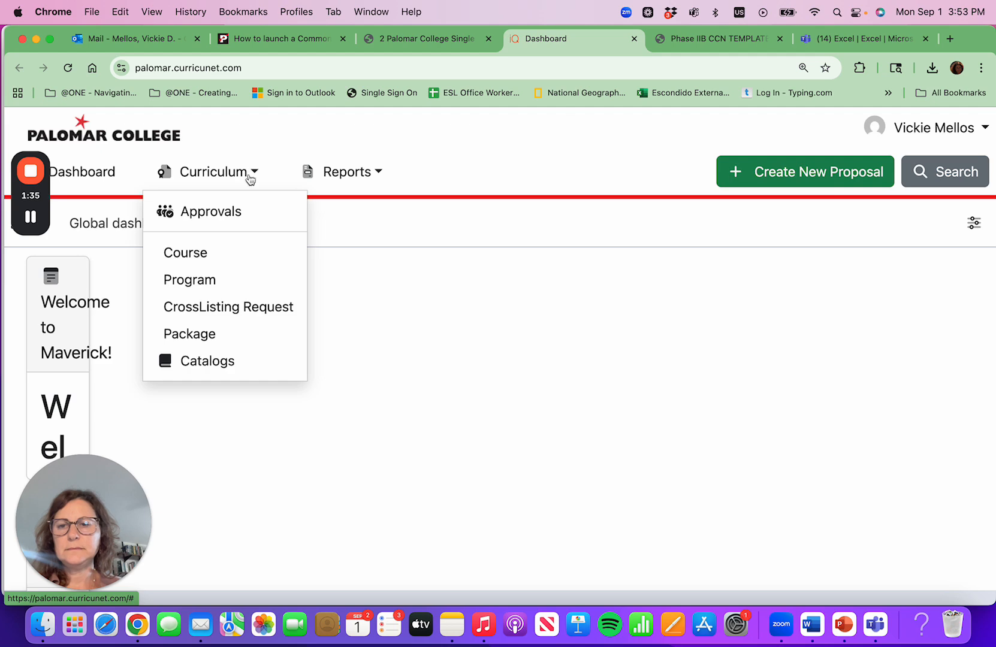
click(207, 253)
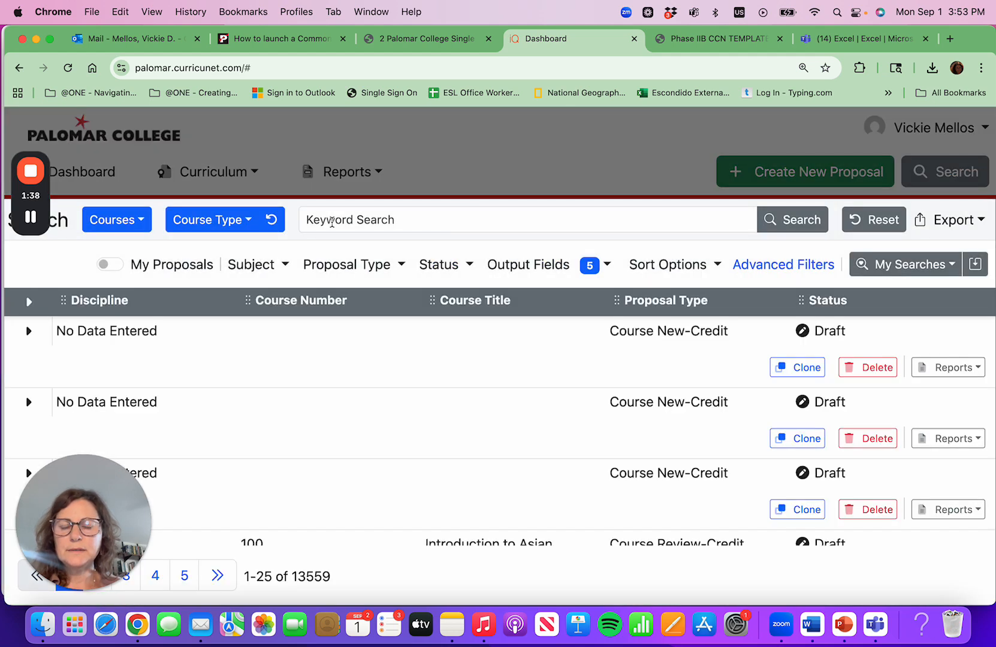
click(332, 222)
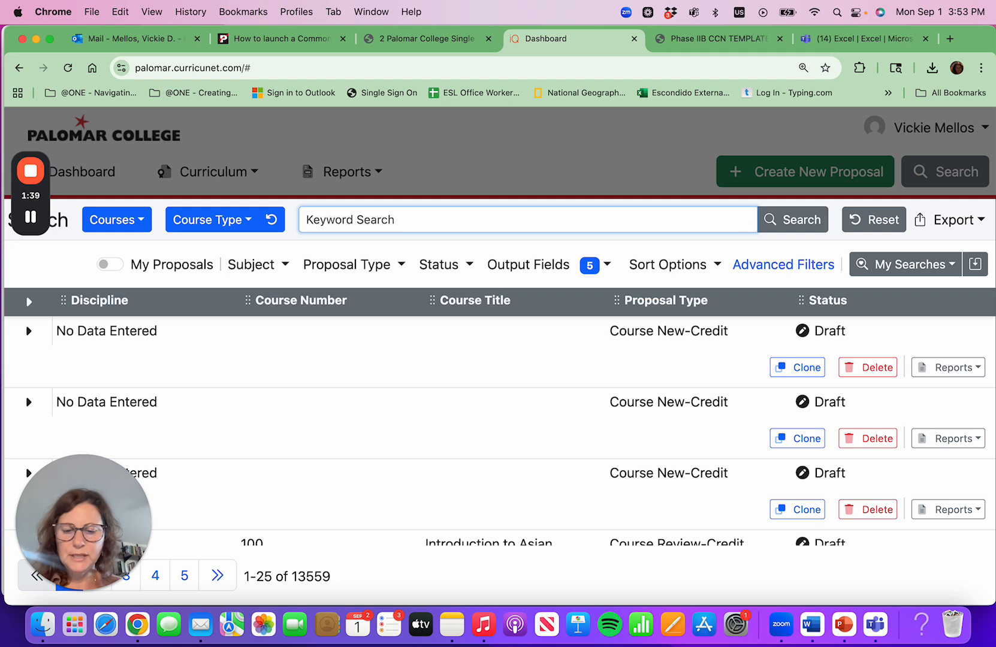
text(ANTH 100)
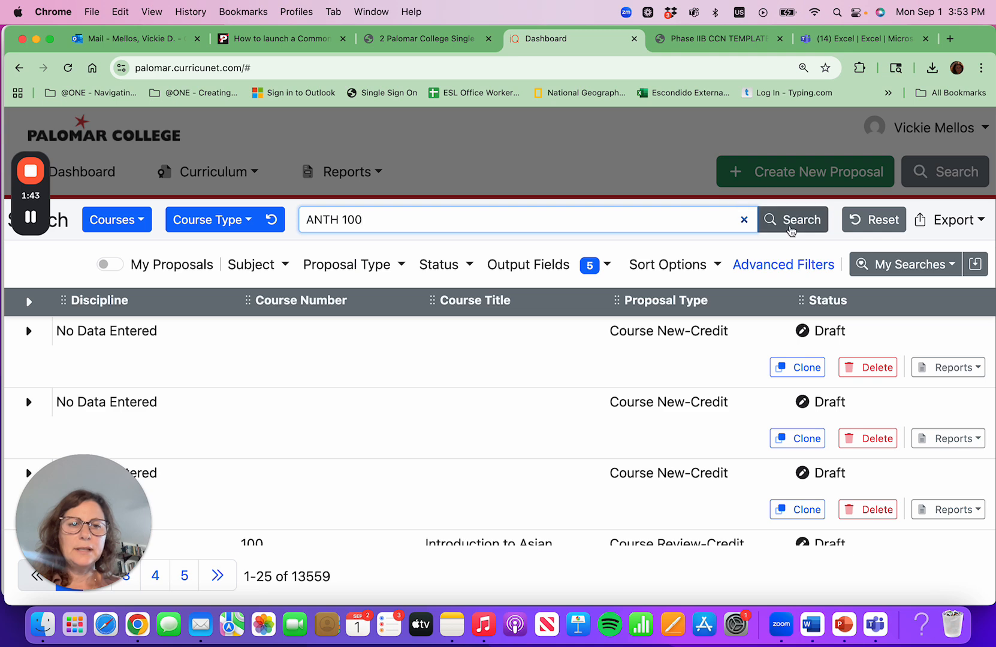
click(790, 221)
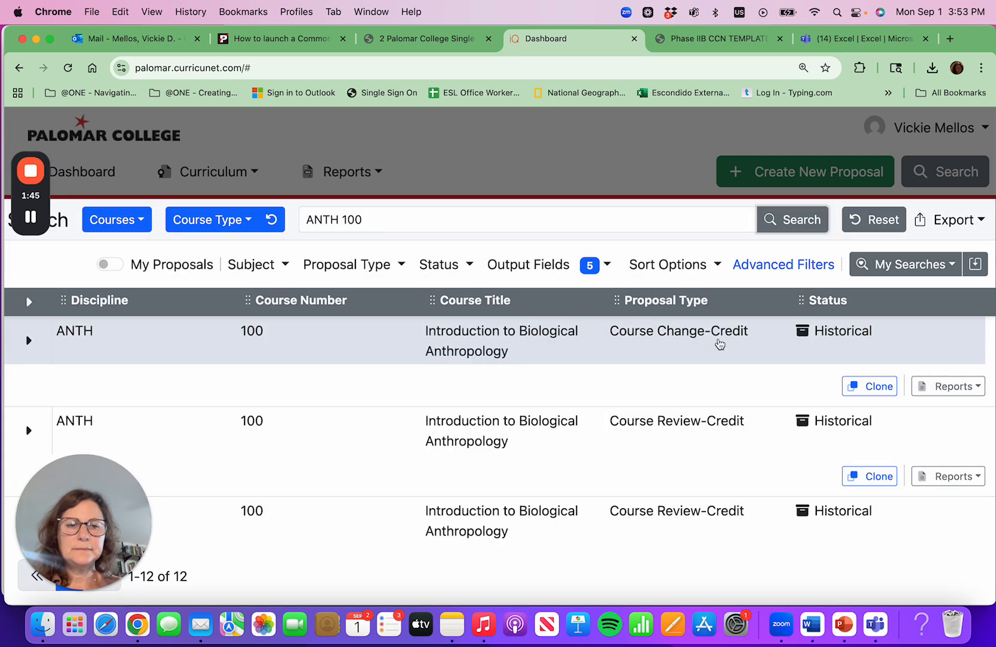
Step: Create a modification proposal from the active ANTH 100 course, with the proposal type CCN Modification (CCN Courses only)
scroll(719, 344, down, 5)
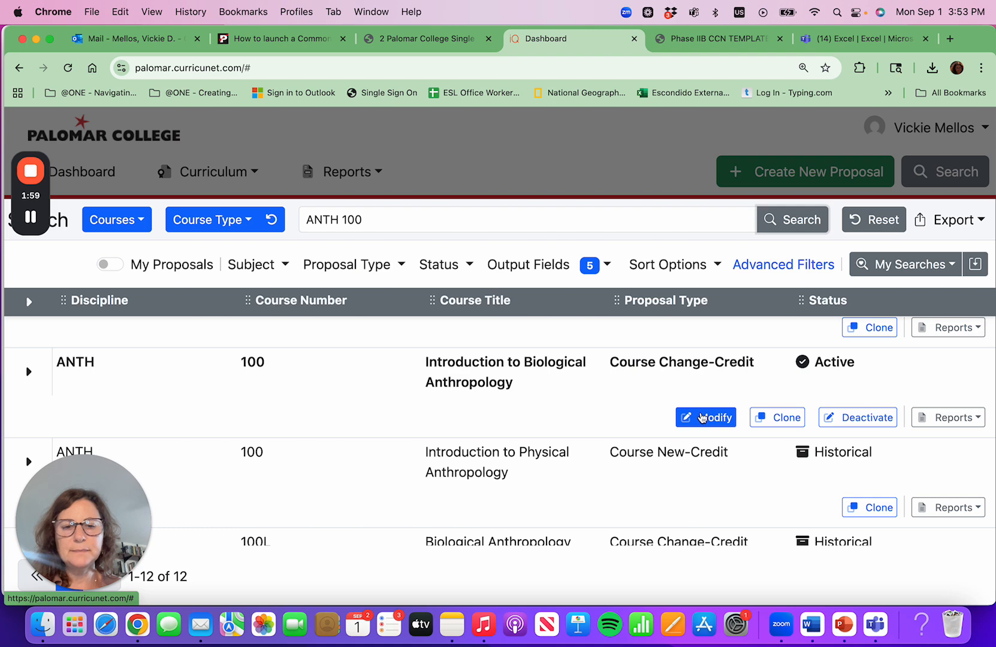
click(702, 418)
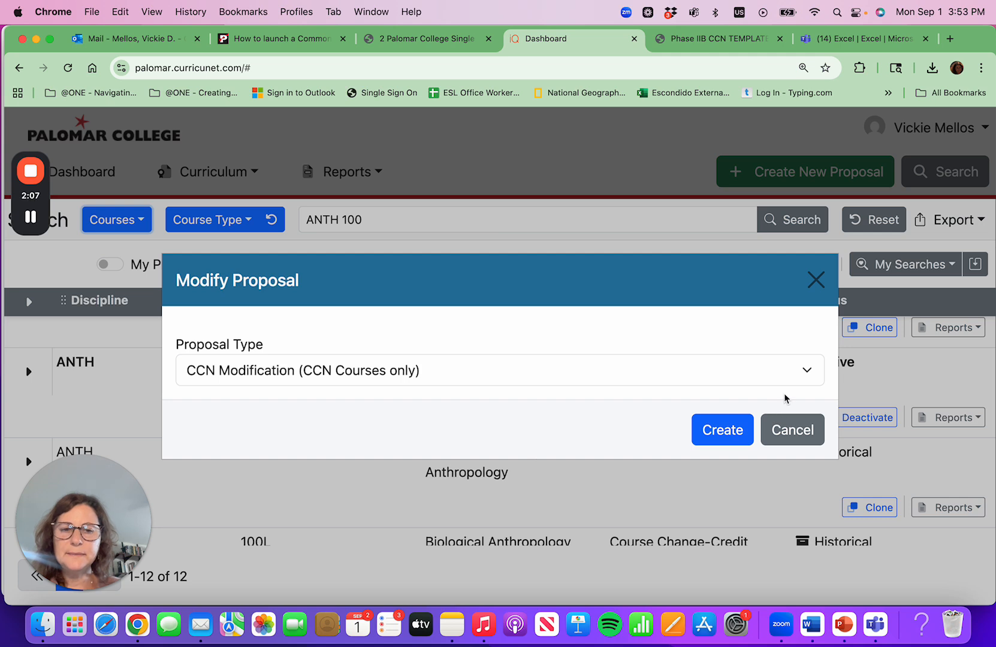
click(805, 372)
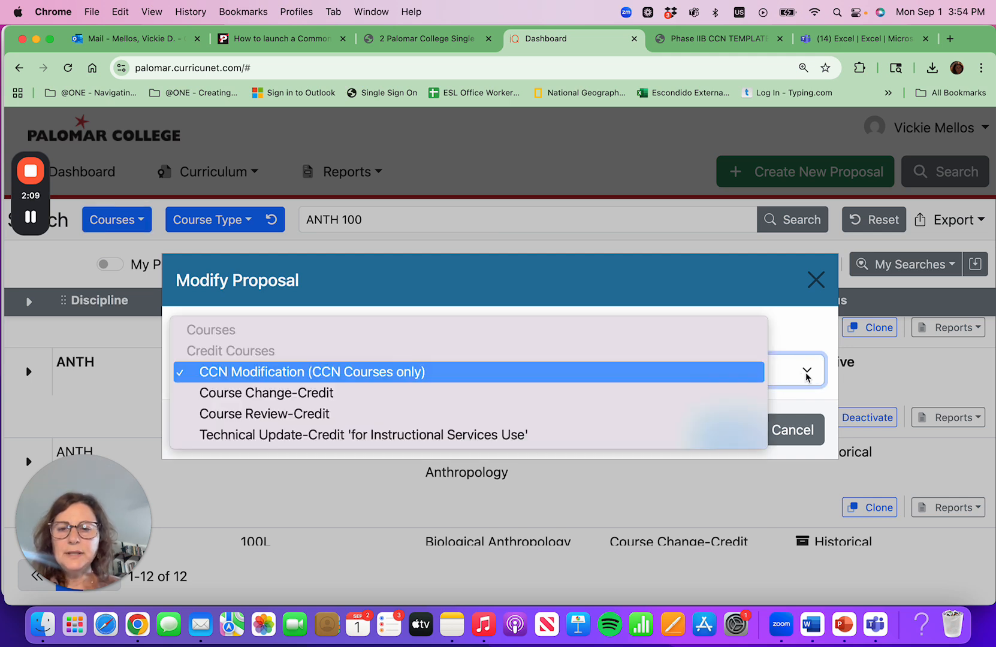
click(292, 376)
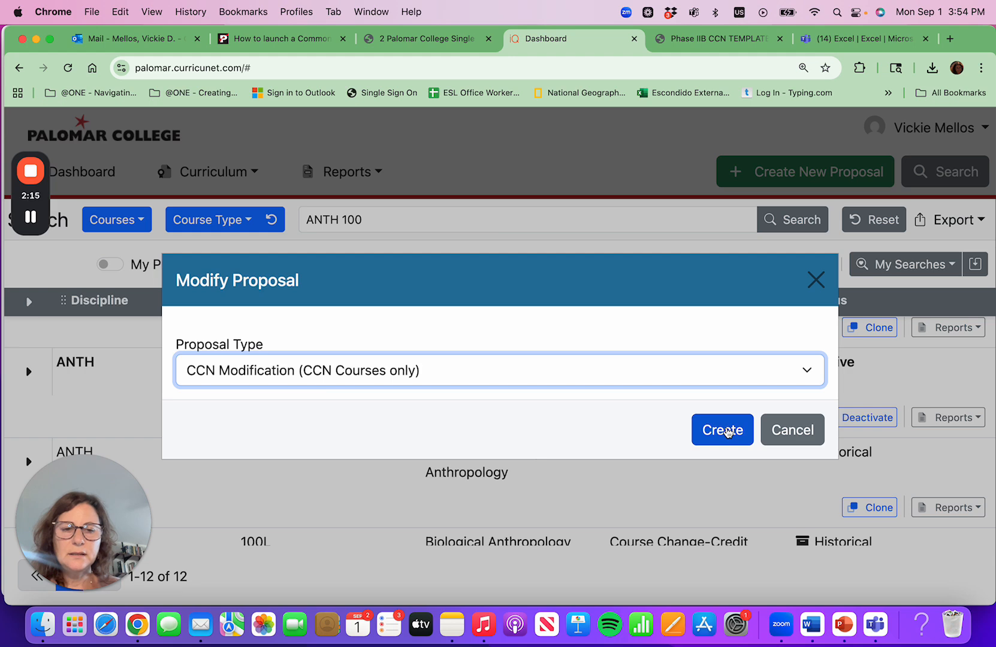
click(727, 432)
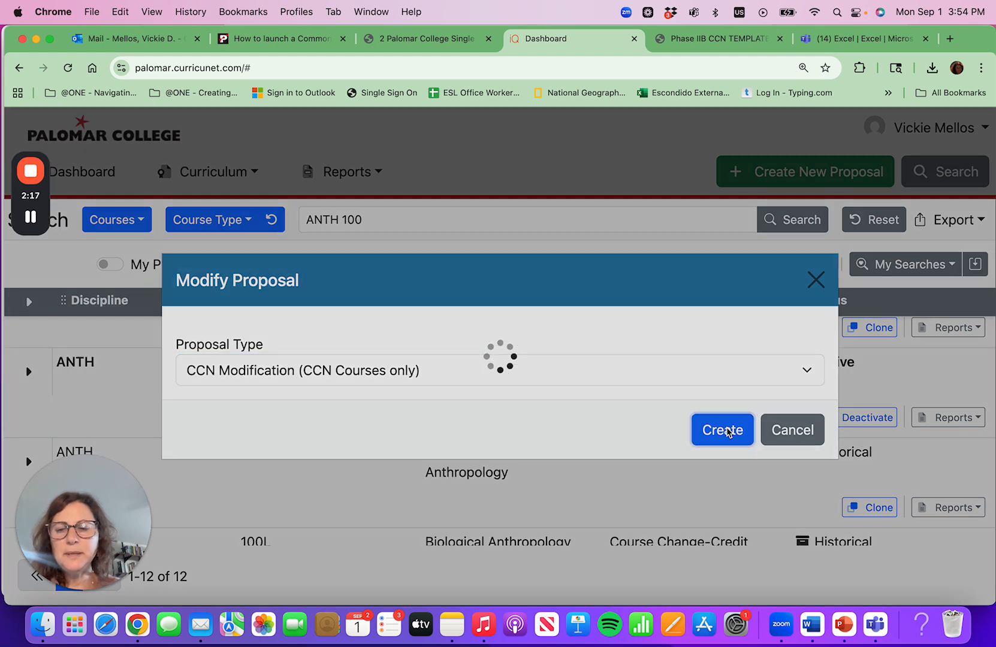
mouse_move(35, 222)
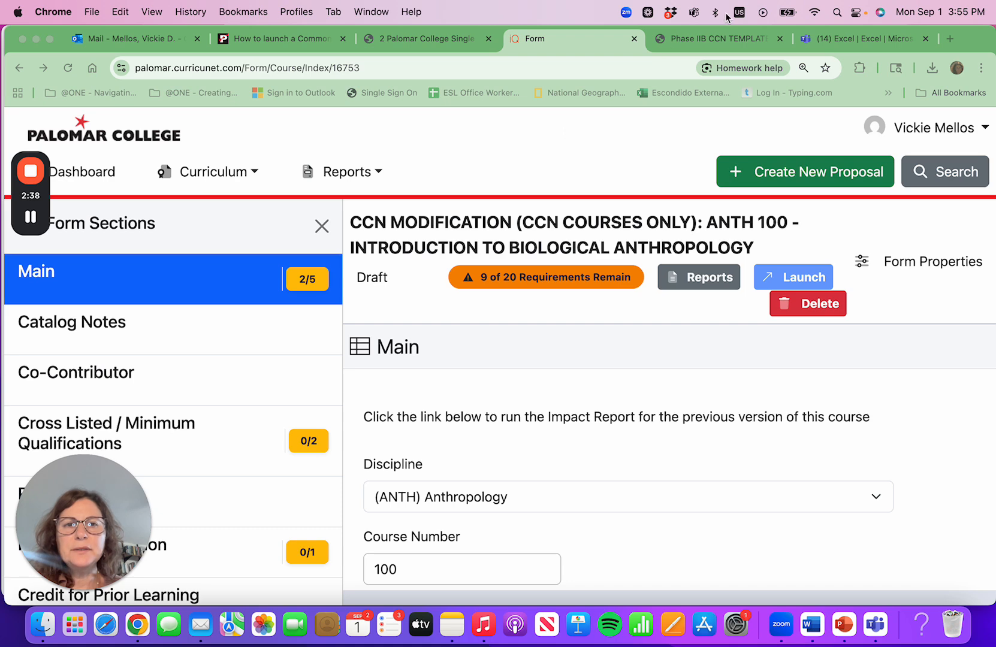
Step: Check the subject in the ANTH C1001 template and select (ANTH) Anthropology as the proposal's discipline
click(713, 42)
scroll(454, 443, down, 3)
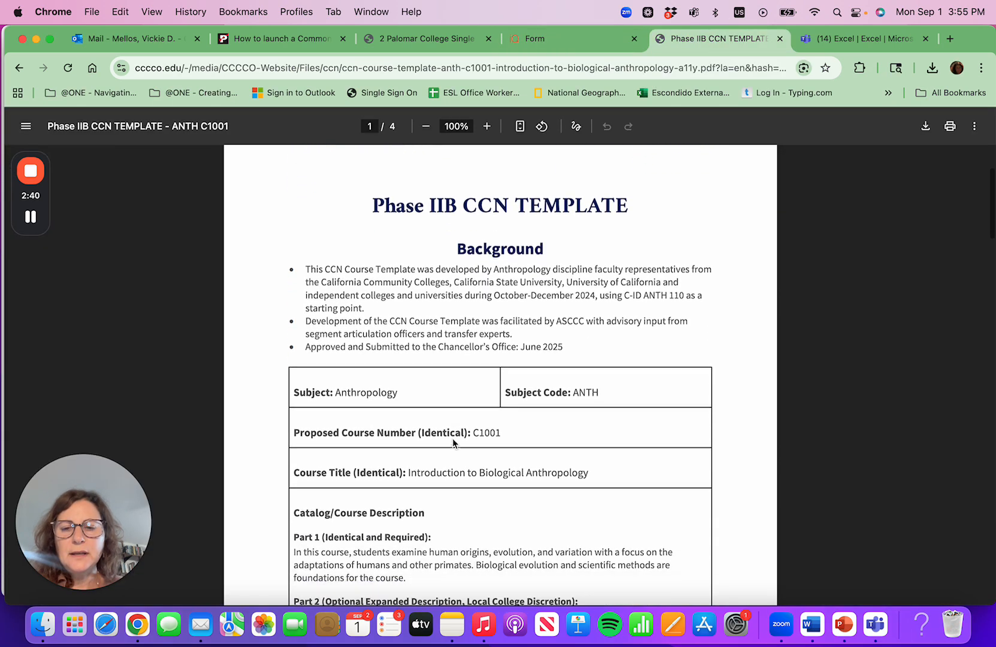
scroll(453, 444, down, 2)
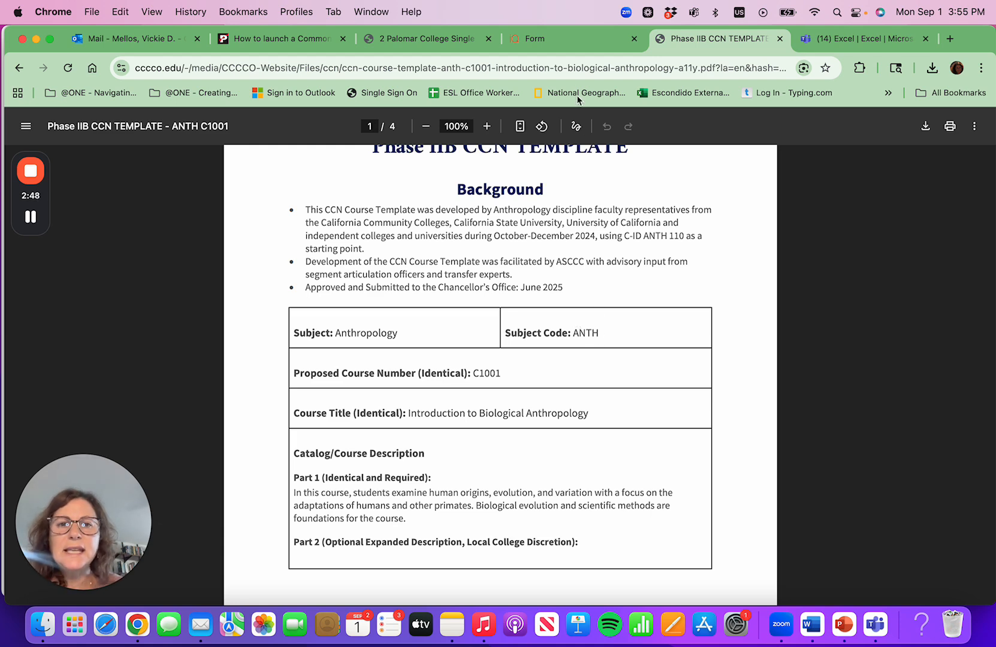
click(566, 43)
scroll(536, 365, down, 3)
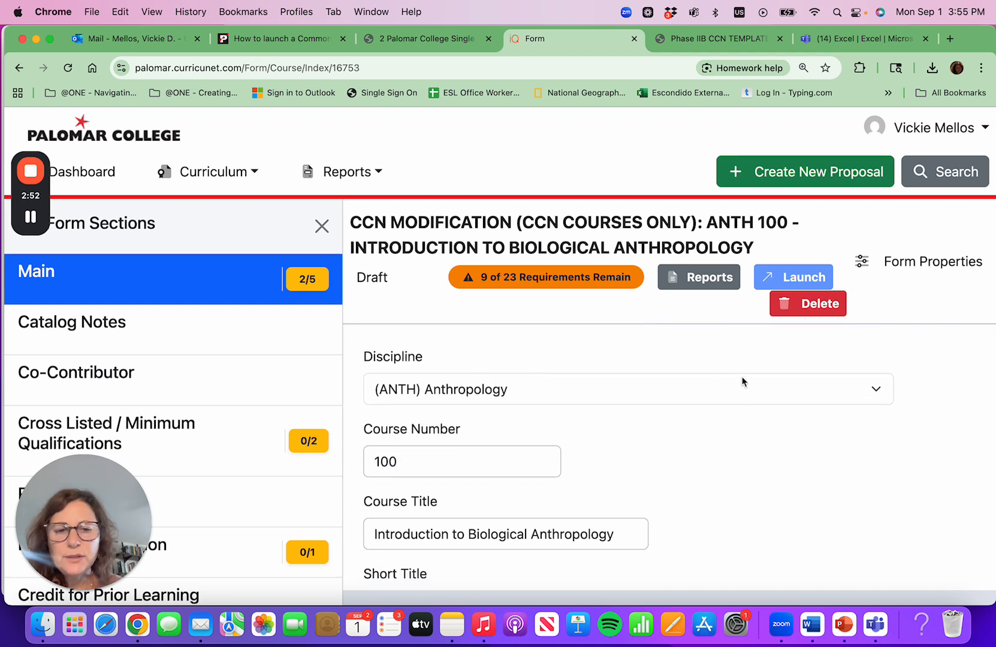
click(875, 393)
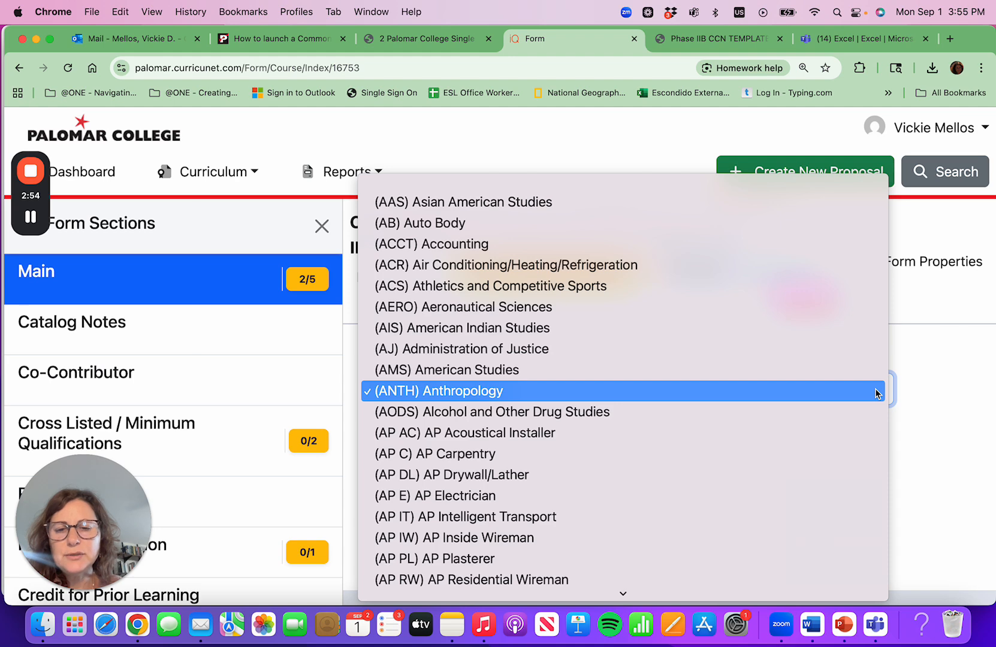
click(877, 392)
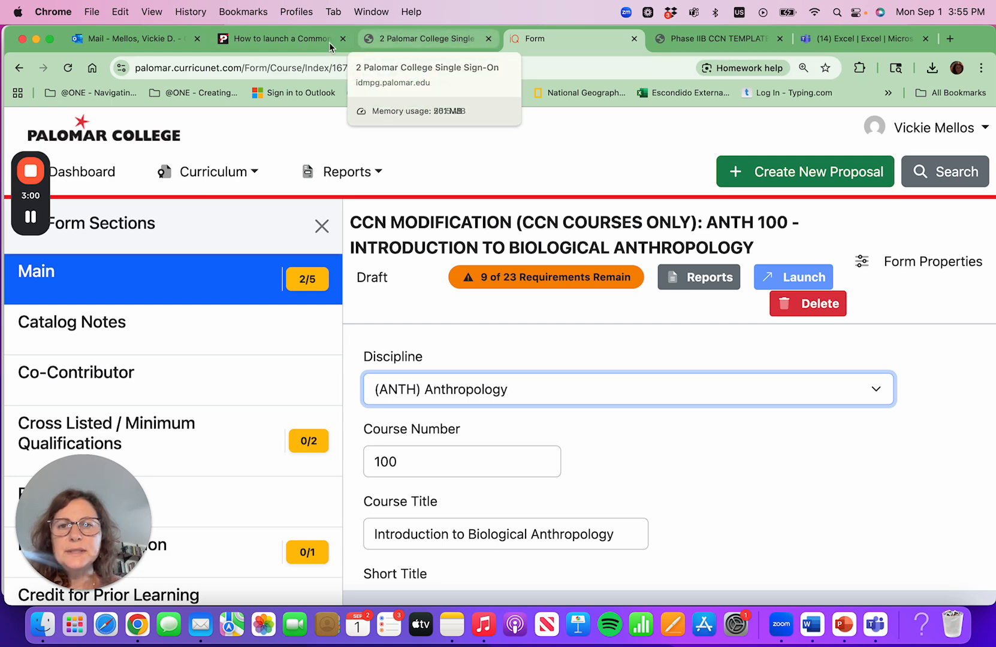
Step: Look up the identical course number in the template and set the proposal's course number to C1001
click(736, 40)
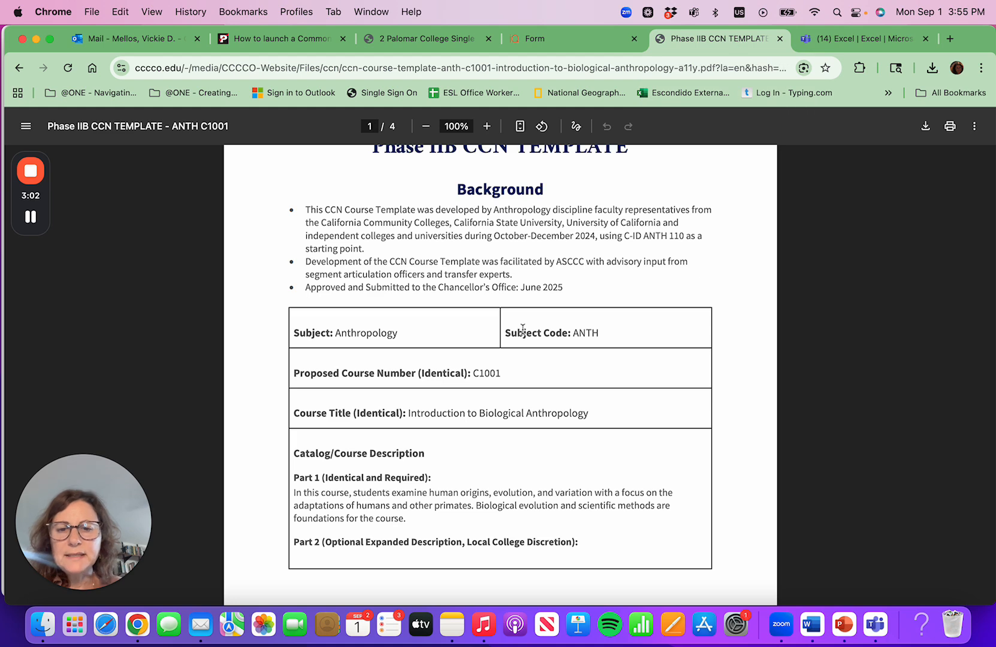
scroll(519, 329, down, 2)
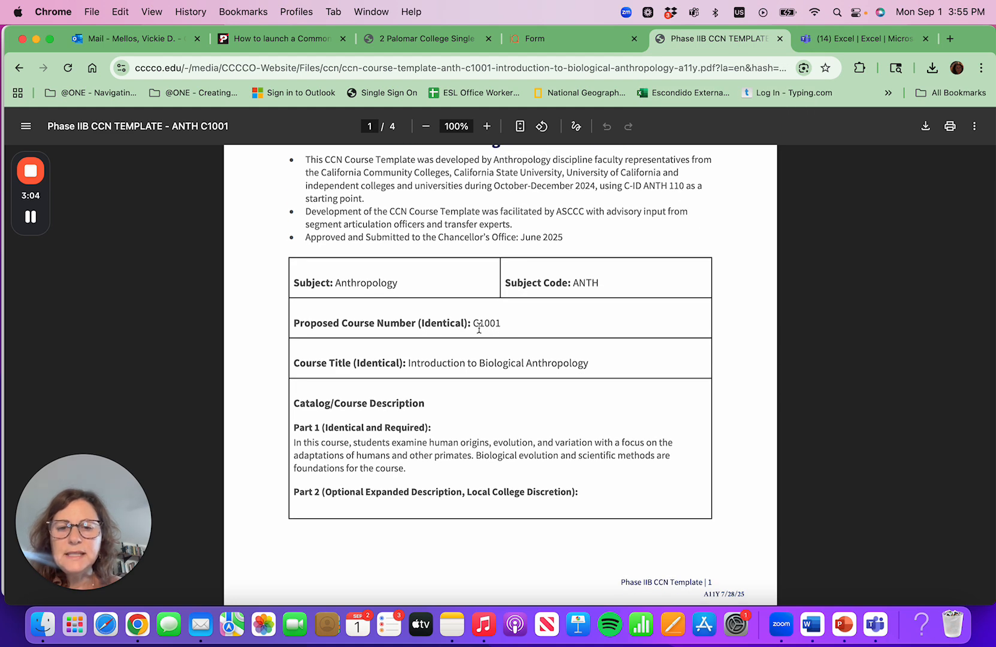
drag(413, 323, 474, 323)
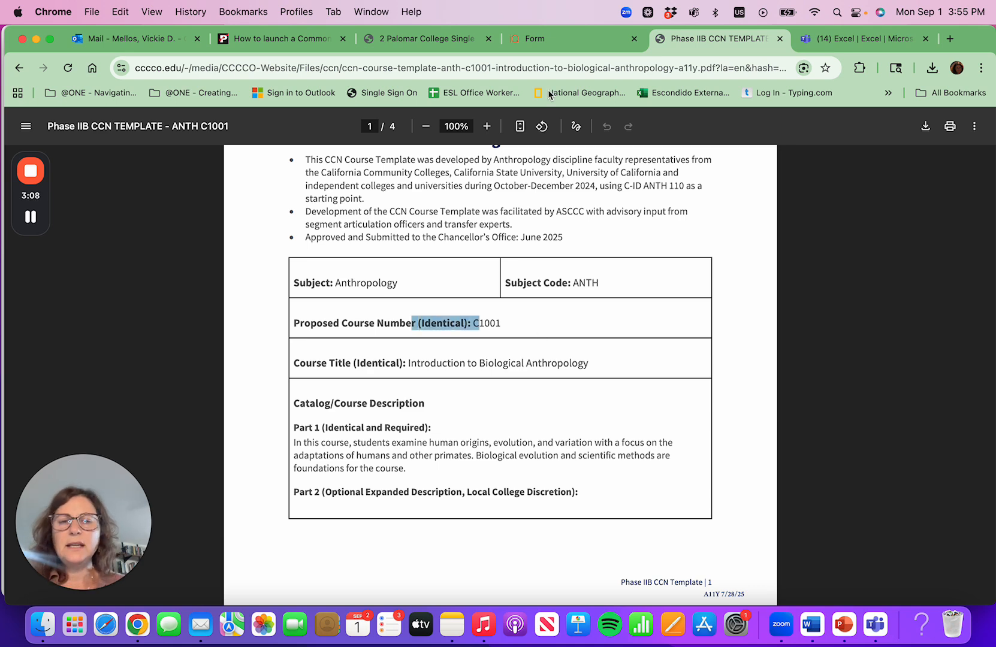
click(534, 39)
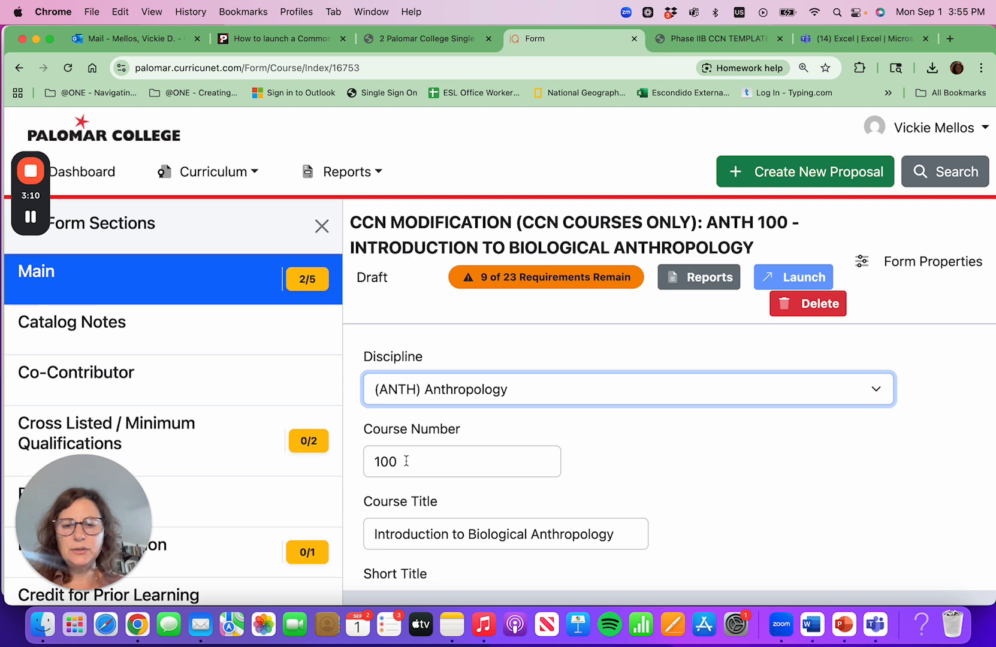
click(374, 462)
text(C)
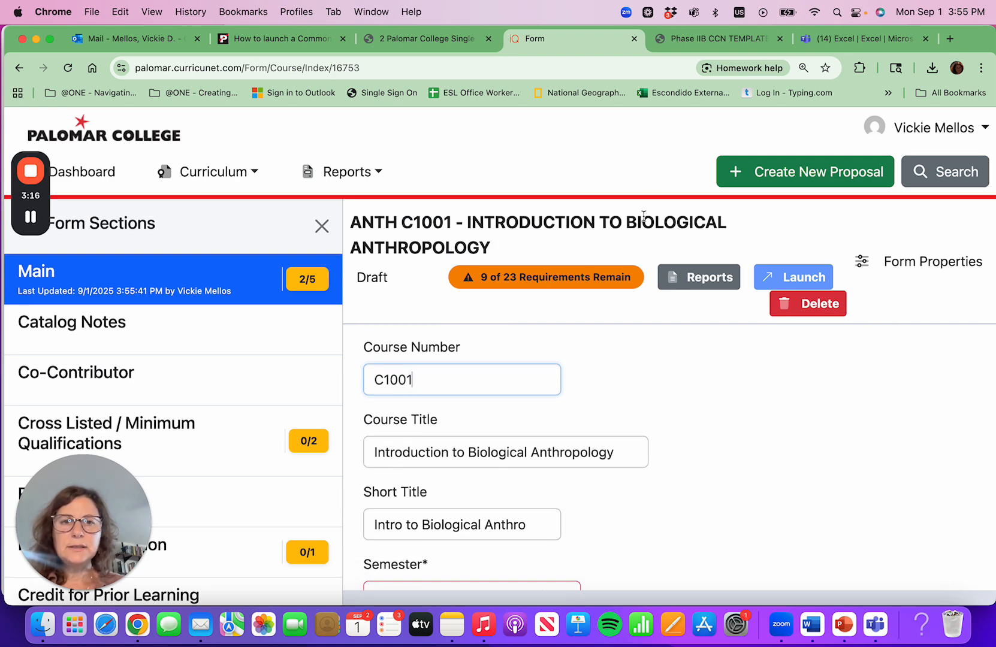
Step: Check the identical course title in the ANTH C1001 template against the proposal's course title
click(700, 37)
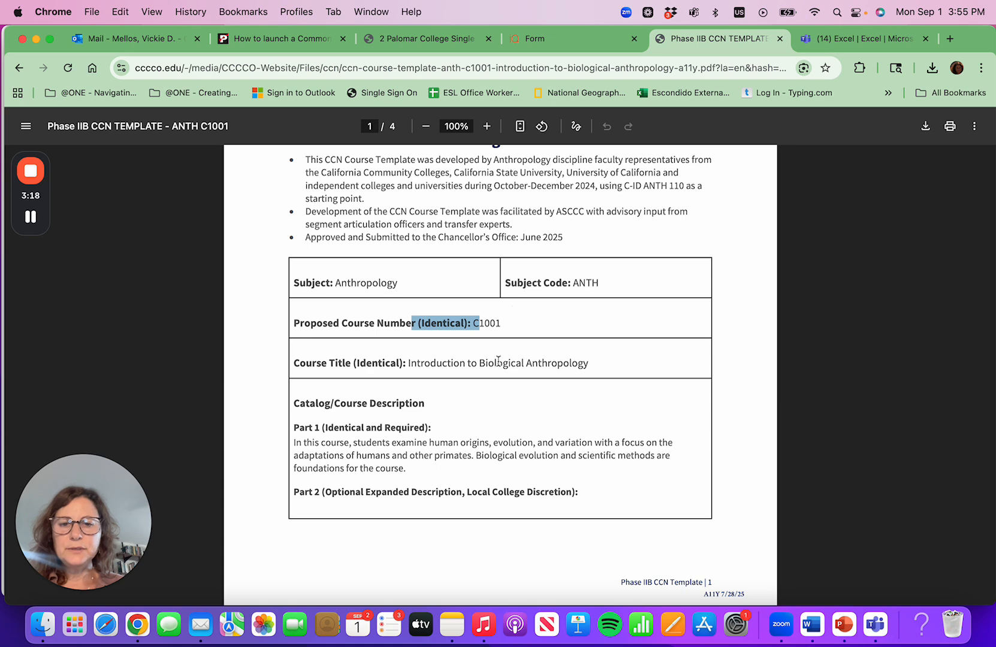
click(577, 37)
scroll(556, 379, down, 1)
scroll(556, 378, down, 3)
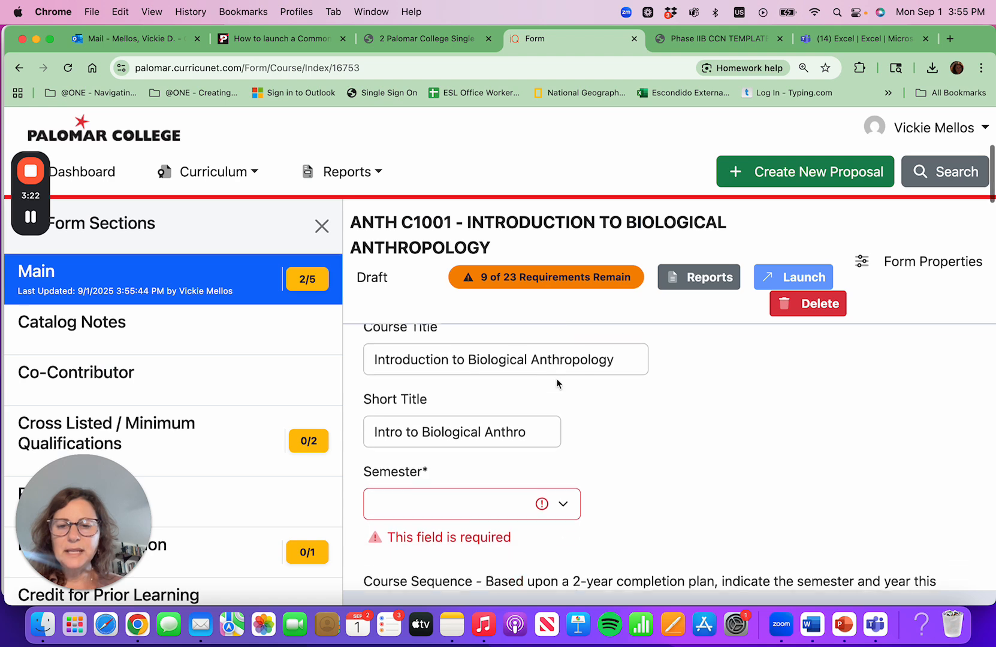
Step: Set the proposal's effective semester to Fall Semester 2026
scroll(556, 378, down, 1)
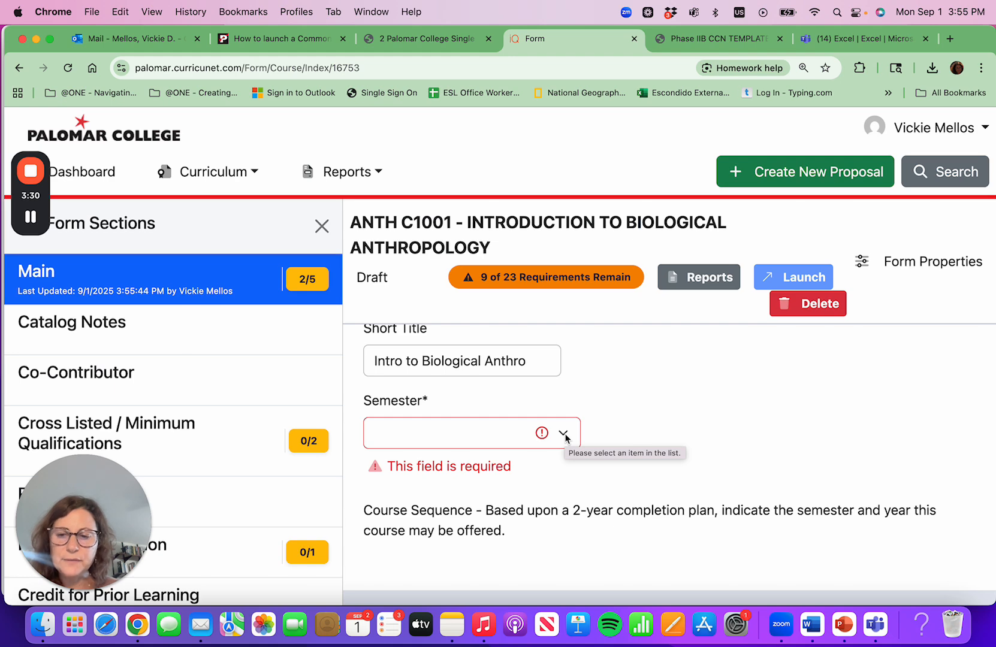
click(565, 436)
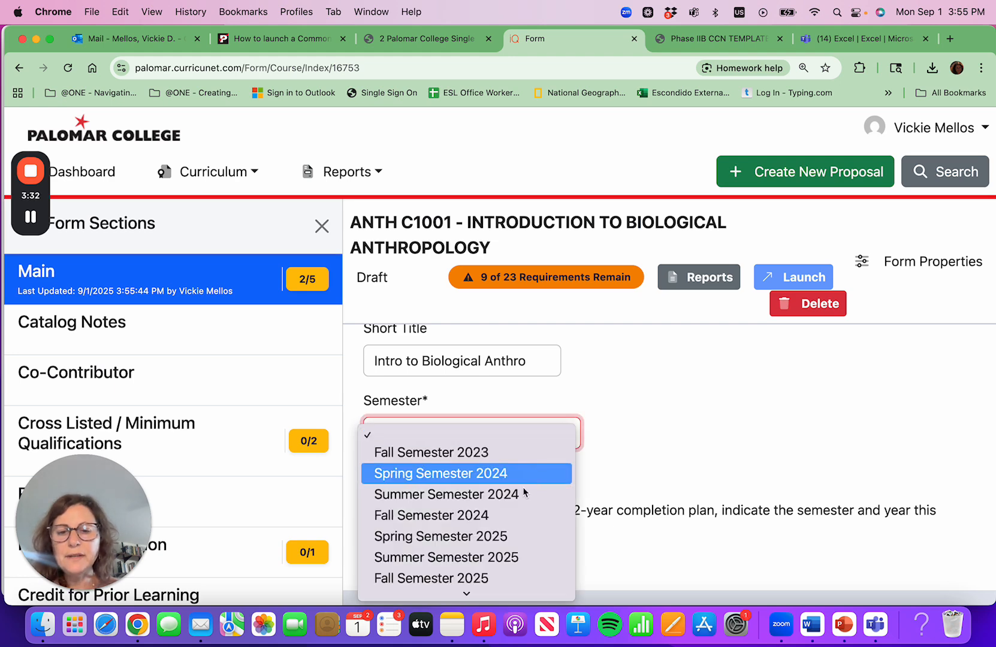
scroll(495, 558, down, 3)
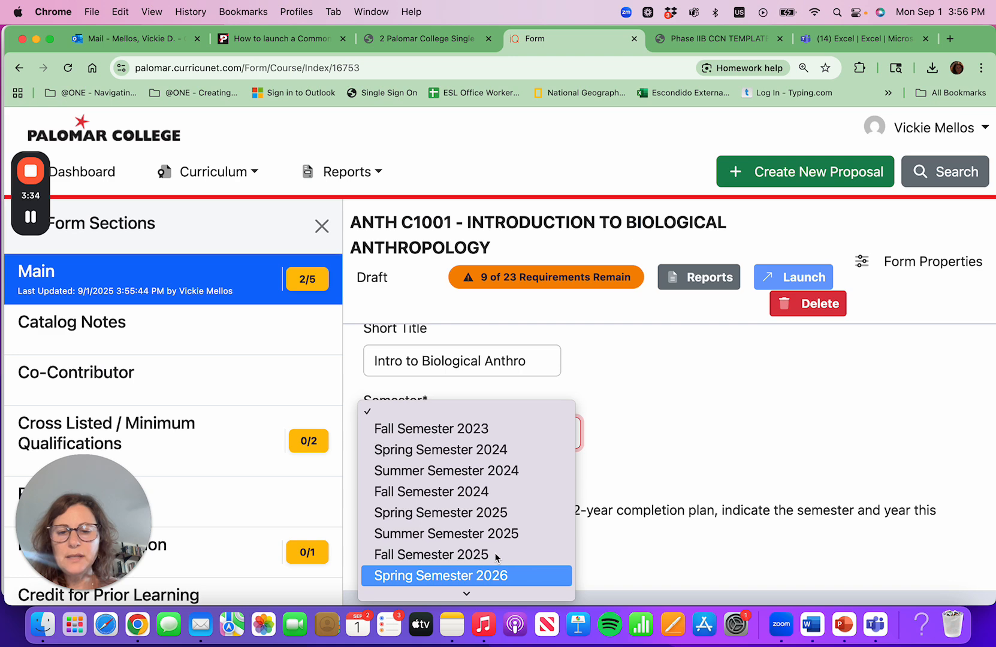
click(496, 575)
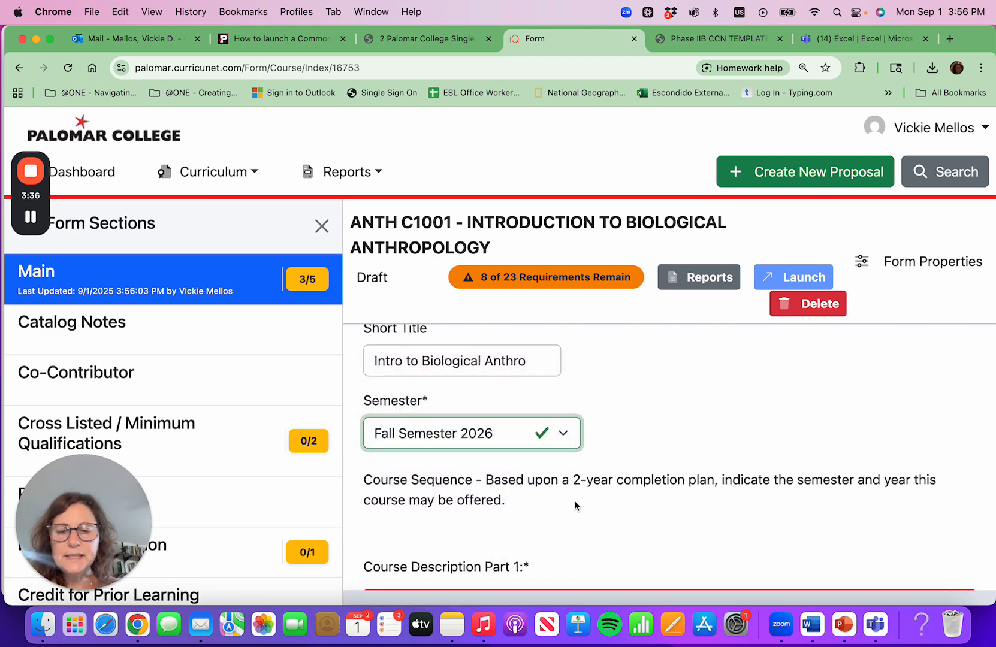
Step: Copy the identical and required Part 1 catalog description from the ANTH C1001 template into the proposal's Course Description Part 1
scroll(574, 501, down, 5)
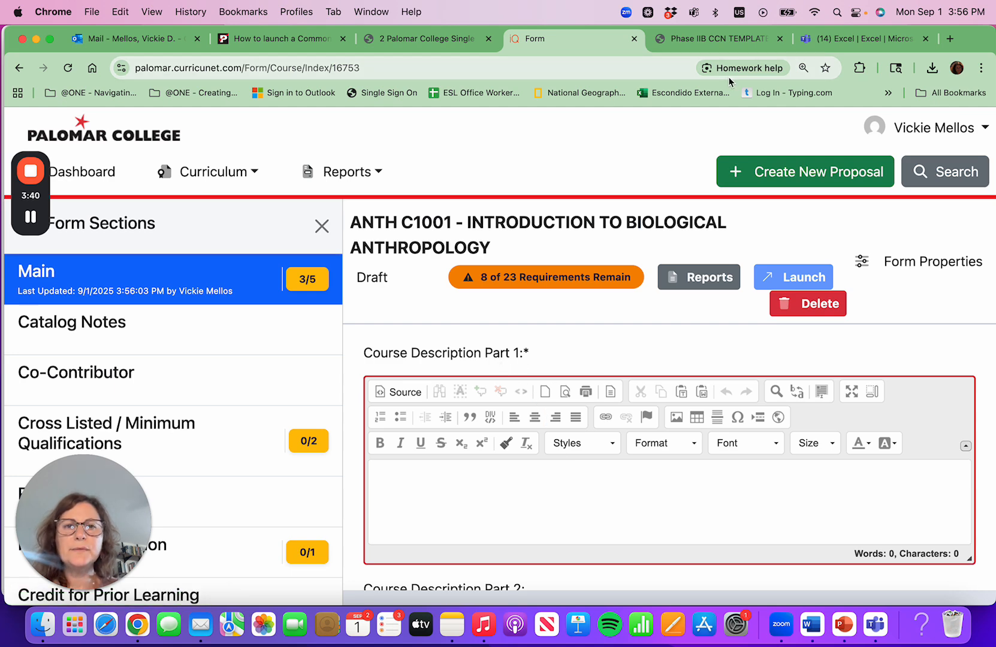
click(720, 39)
scroll(434, 447, down, 3)
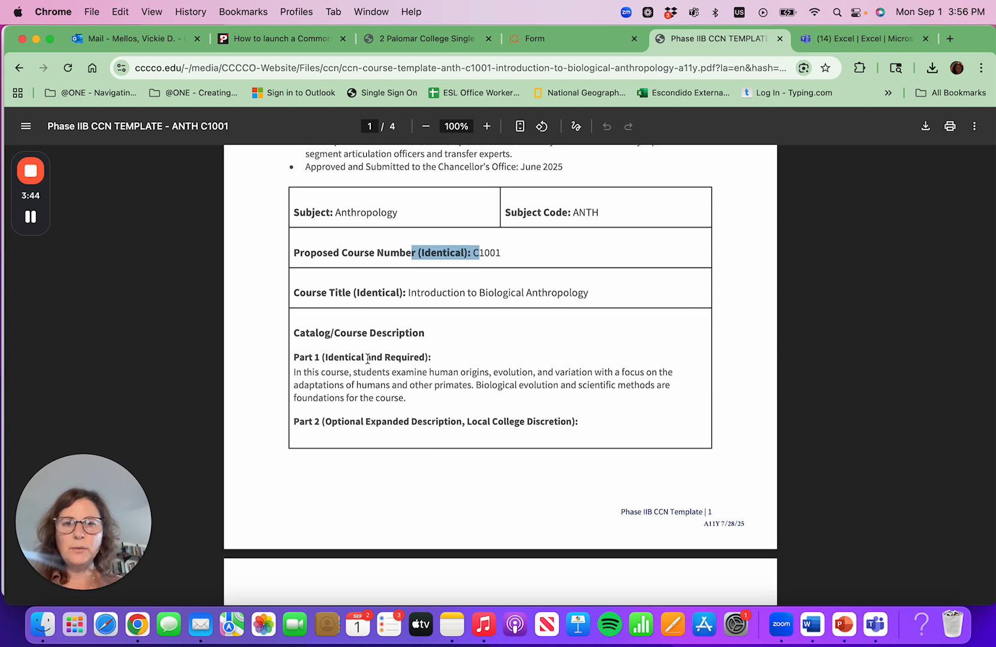
key(super+equal)
key(super+equal)
key(super+equal)
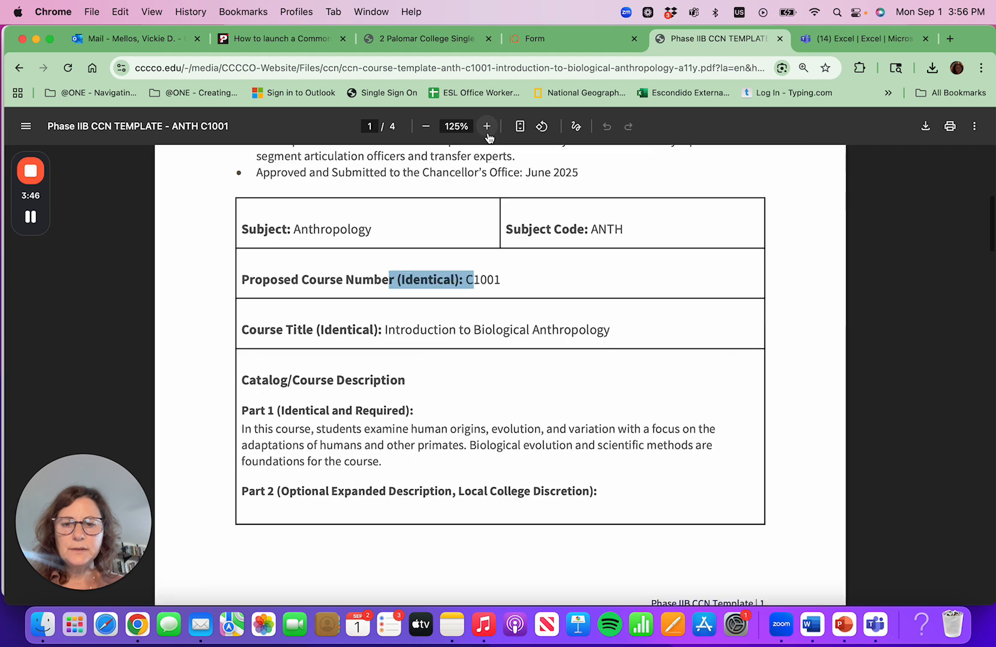
scroll(274, 453, down, 2)
drag(358, 477, 189, 437)
key(super+c)
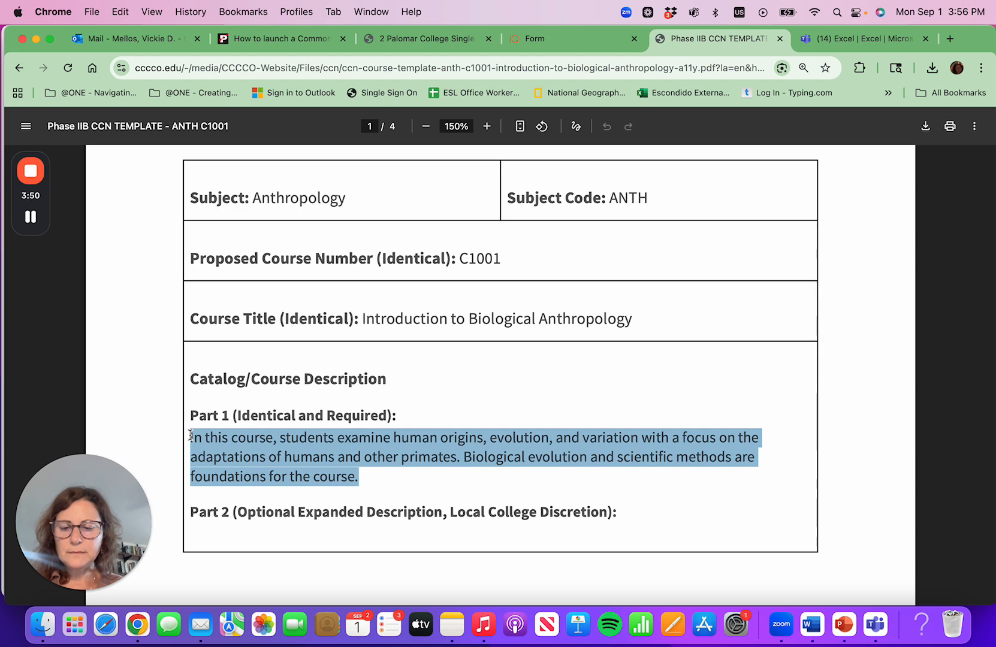
click(535, 39)
click(464, 485)
key(super+v)
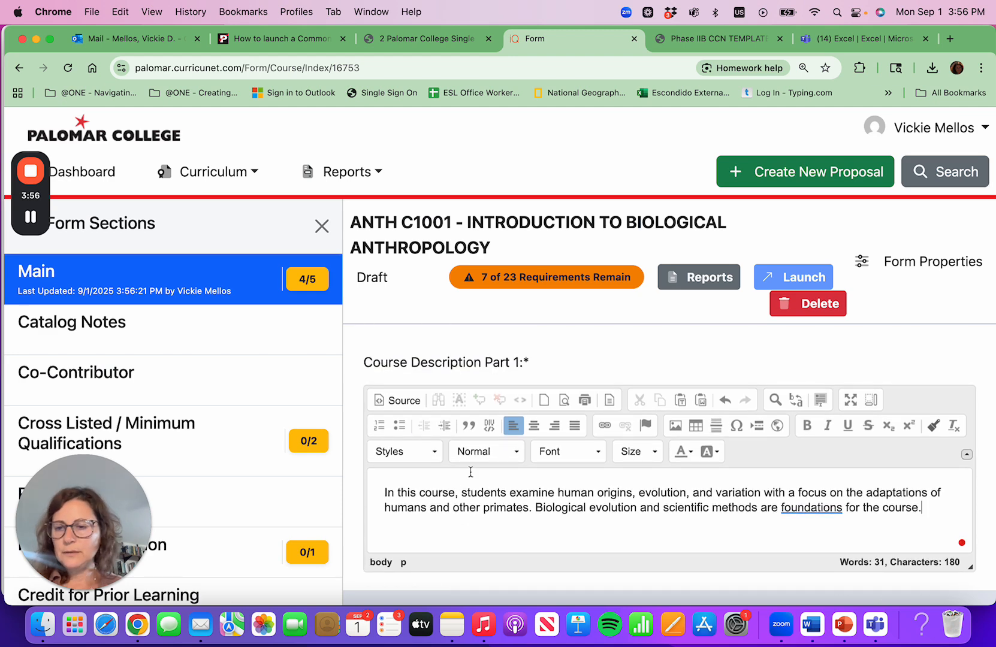
Step: Review the prefilled Course Description Part 2 and read the Main tab instructions on what the Proposal Justification should explain
scroll(461, 530, down, 3)
scroll(460, 530, down, 2)
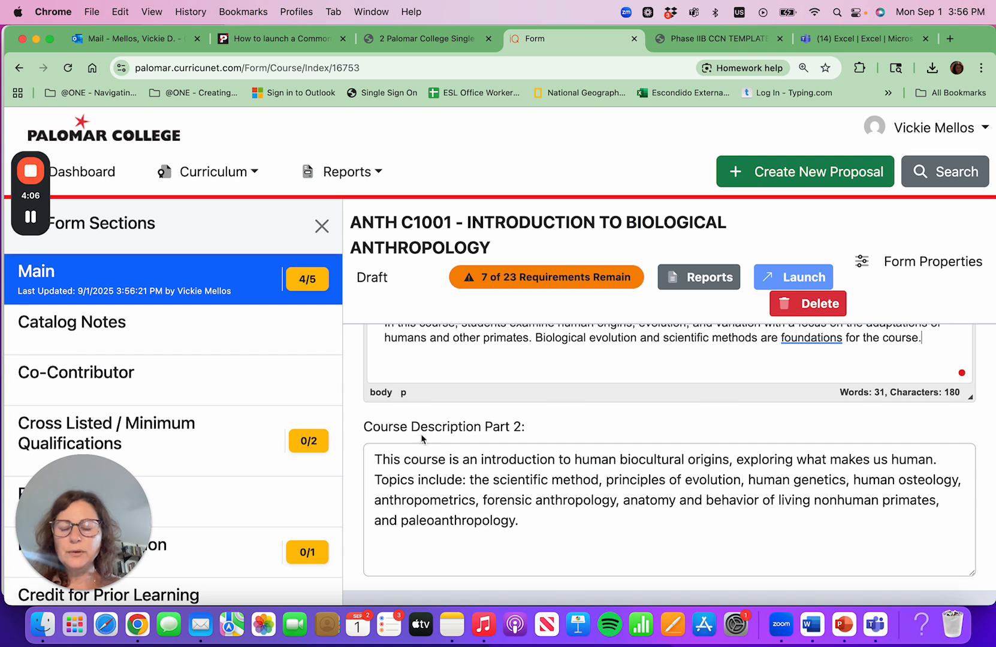
scroll(456, 530, down, 5)
scroll(458, 534, down, 2)
click(456, 529)
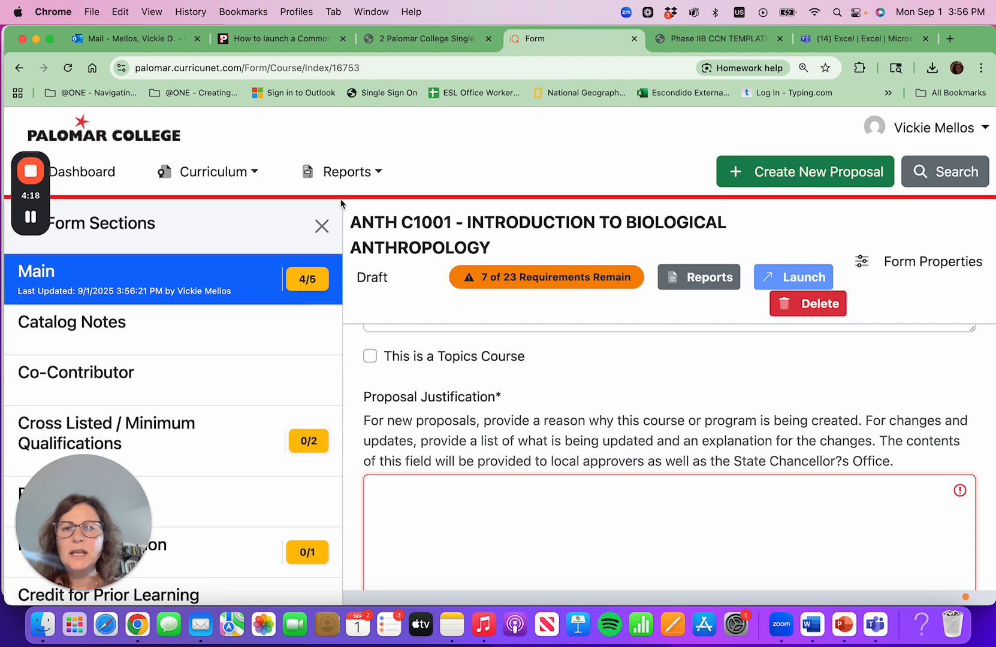
click(309, 44)
scroll(478, 433, down, 1)
scroll(477, 433, down, 2)
scroll(594, 402, down, 8)
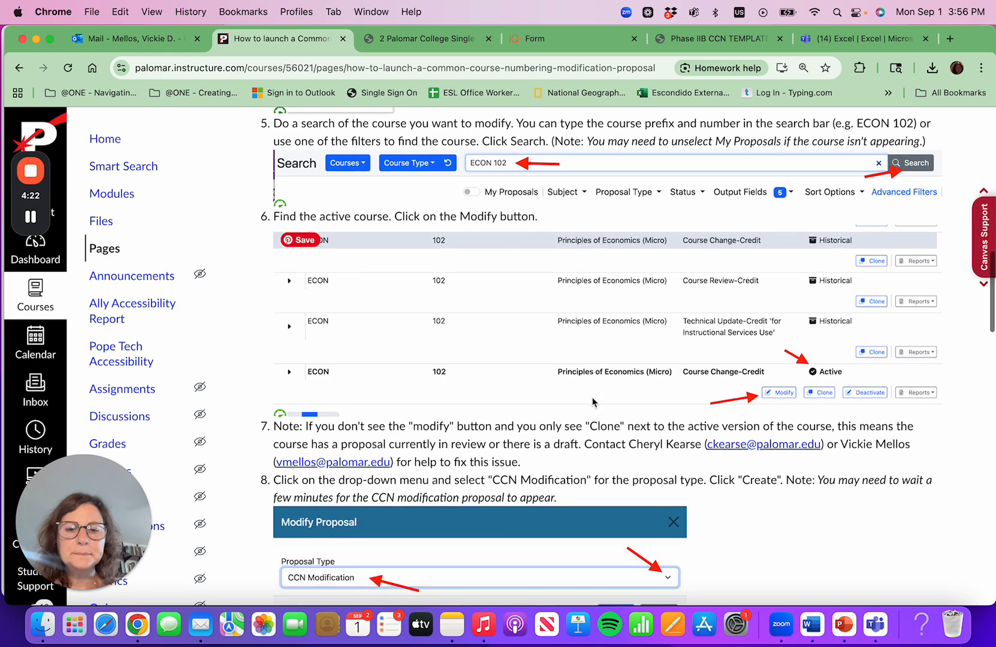
scroll(593, 401, down, 7)
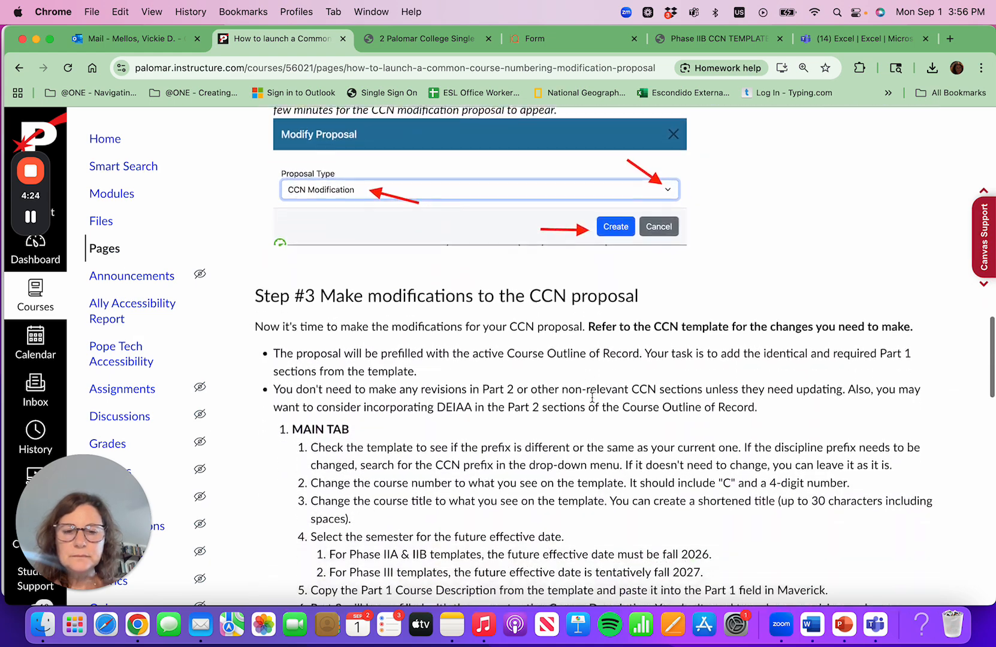
scroll(594, 402, down, 1)
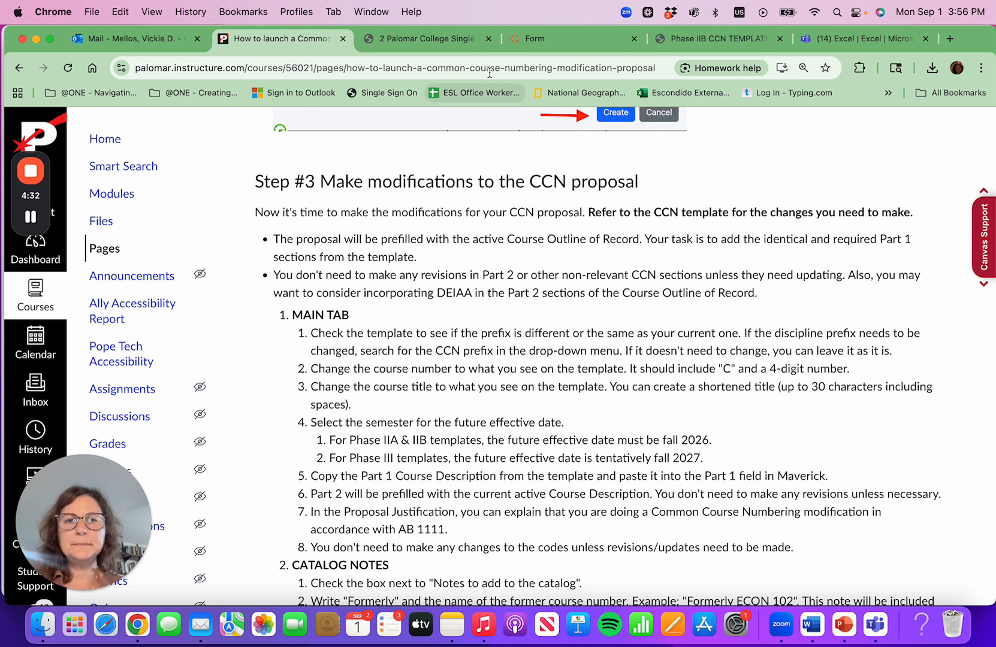
Step: Enter "Modifying the course in alignment with Common Course Numbering (AB 1111)." as the Proposal Justification
click(587, 43)
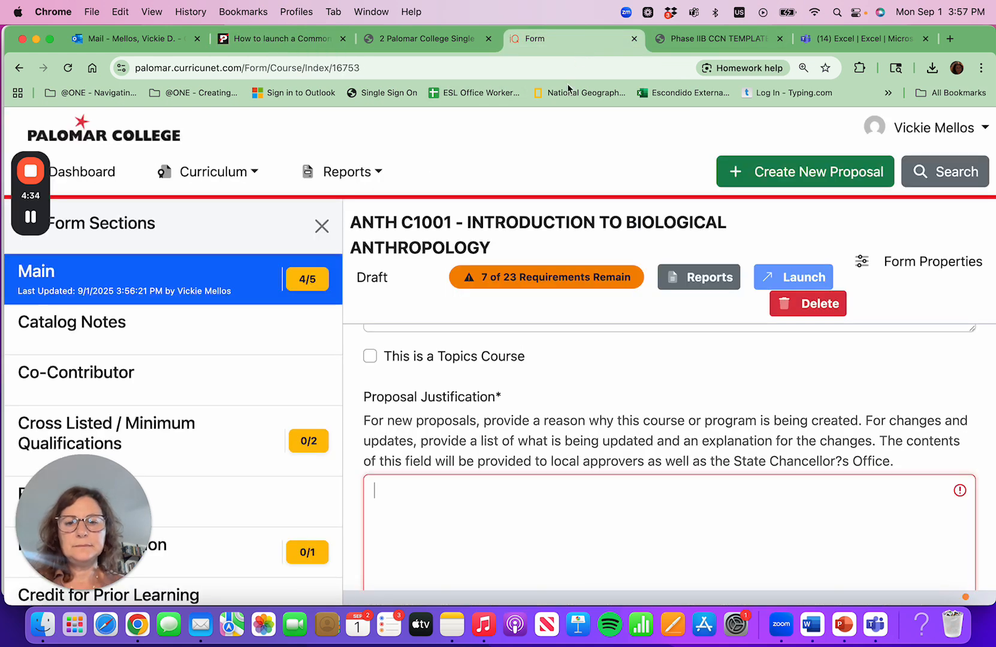
click(448, 500)
text(This )
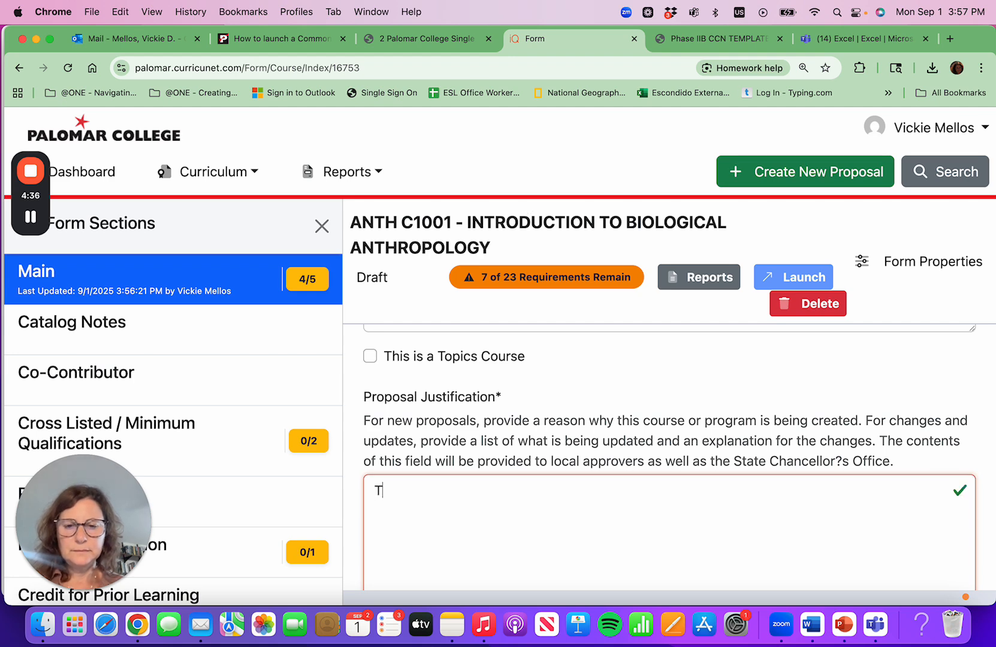
text(proposal is)
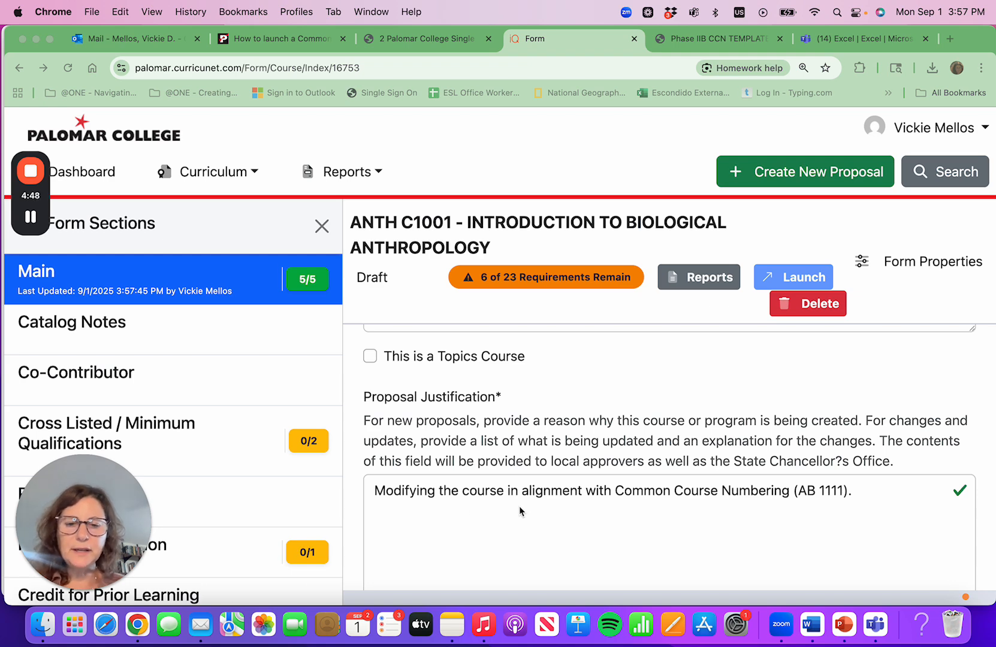
Step: Read the instructions on codes and catalog notes, and look through the proposal's Codes section
scroll(761, 500, down, 3)
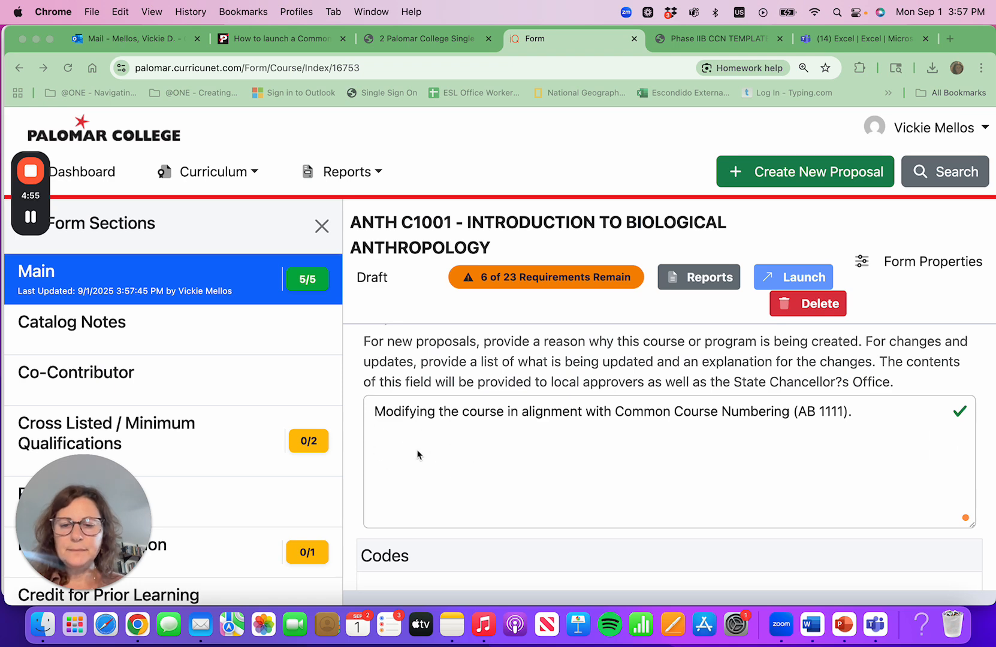
scroll(418, 454, down, 2)
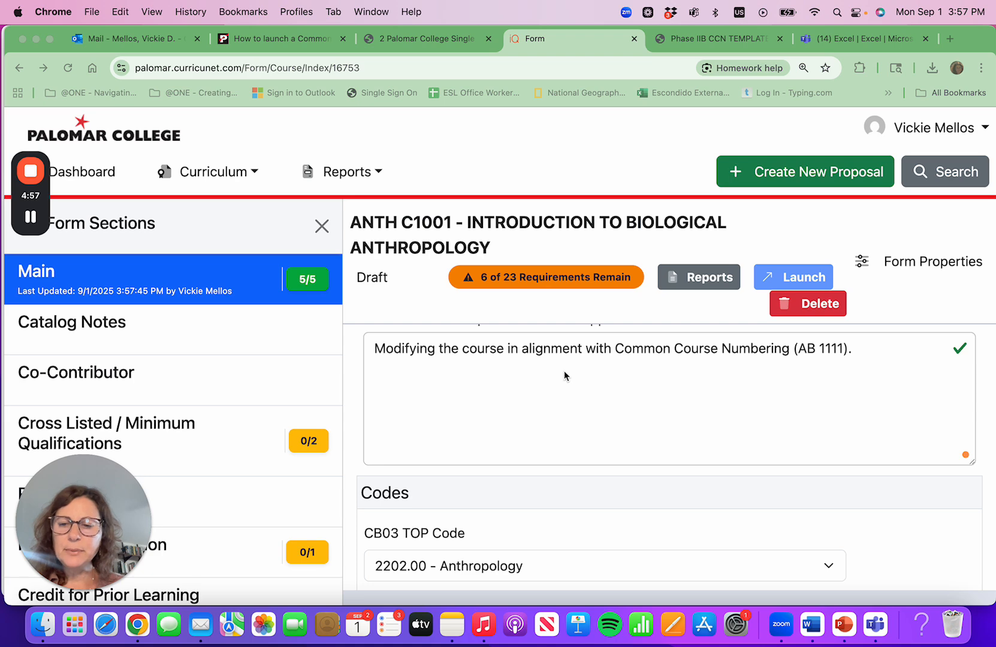
scroll(564, 376, up, 2)
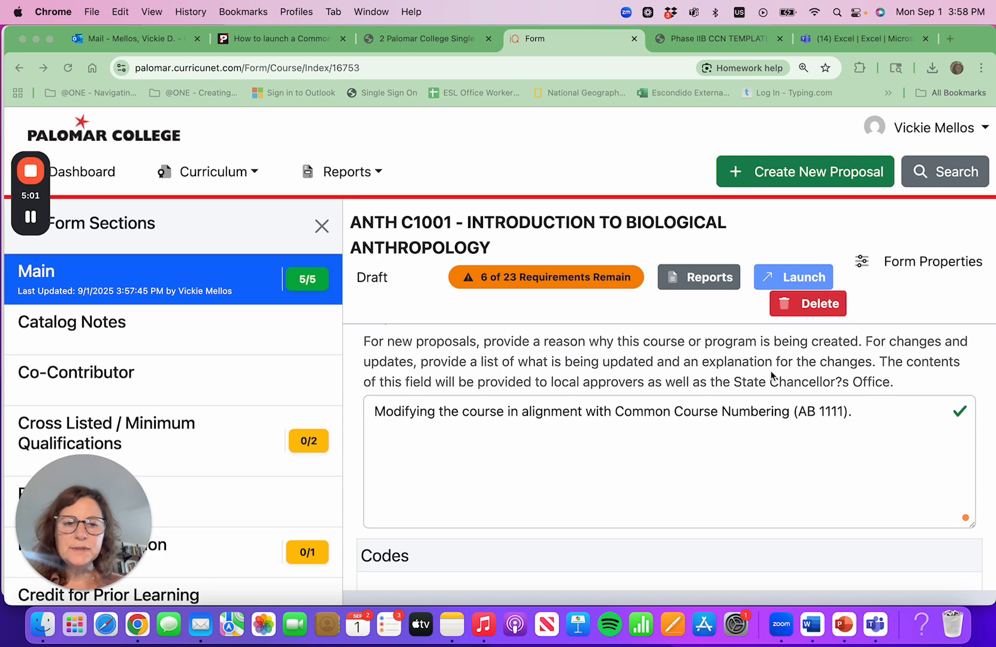
scroll(478, 331, down, 3)
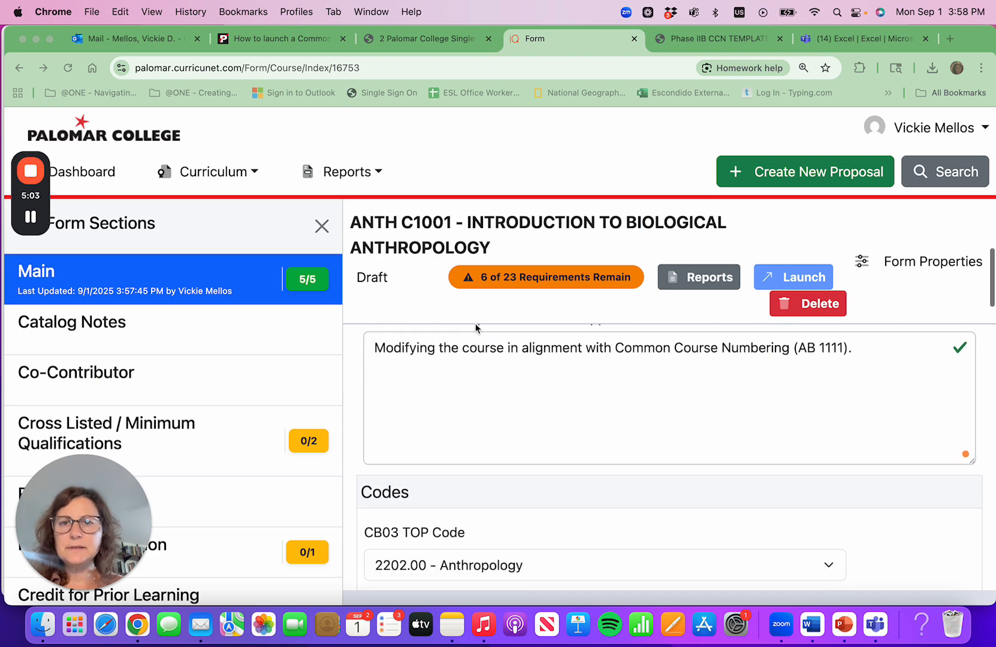
click(315, 39)
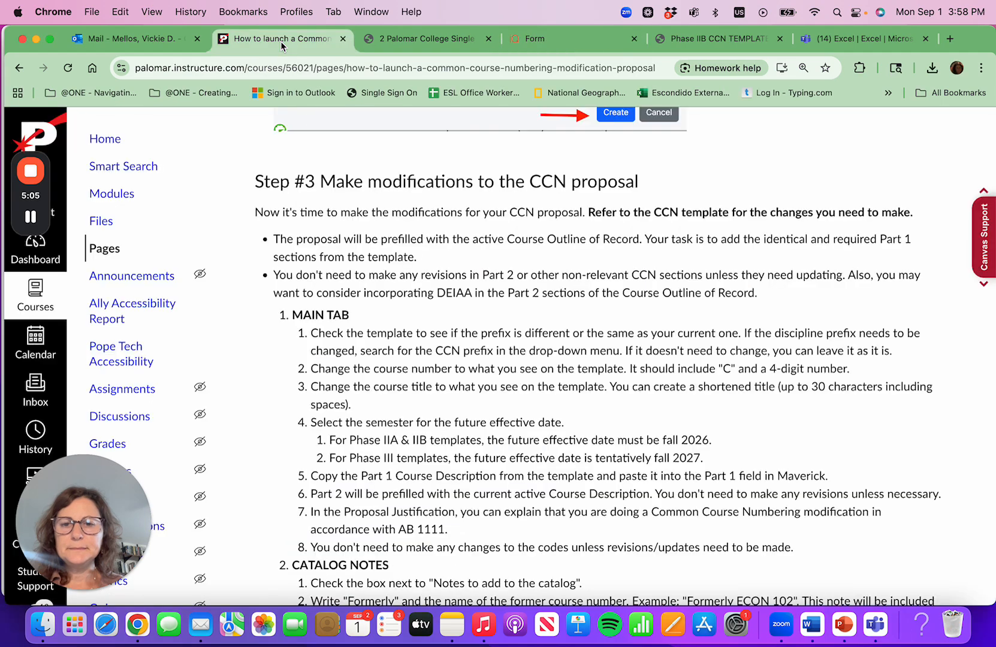
scroll(381, 353, down, 1)
scroll(380, 353, down, 5)
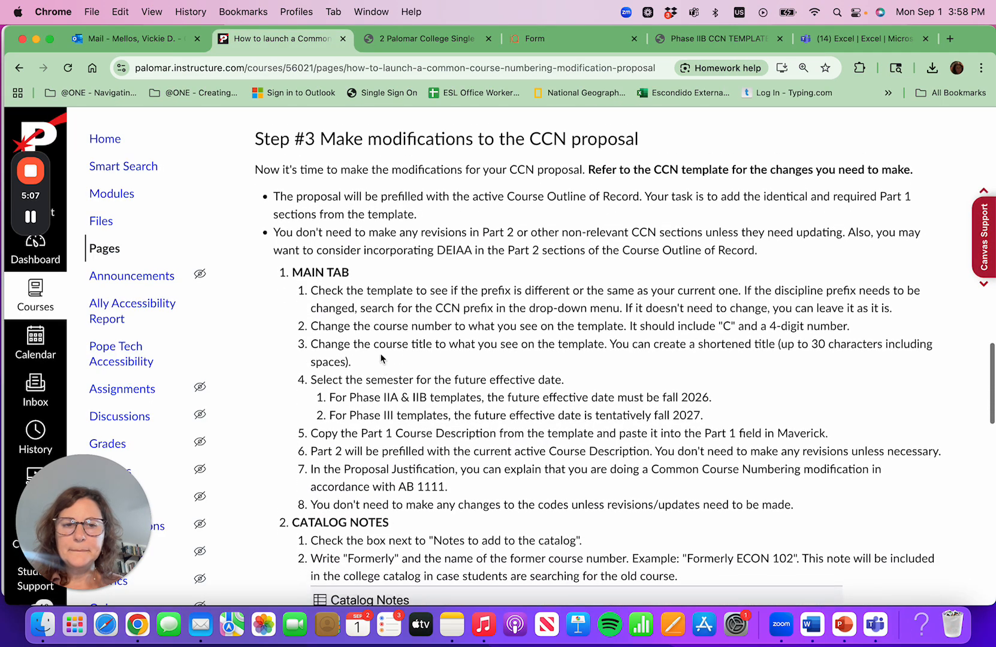
scroll(380, 354, down, 5)
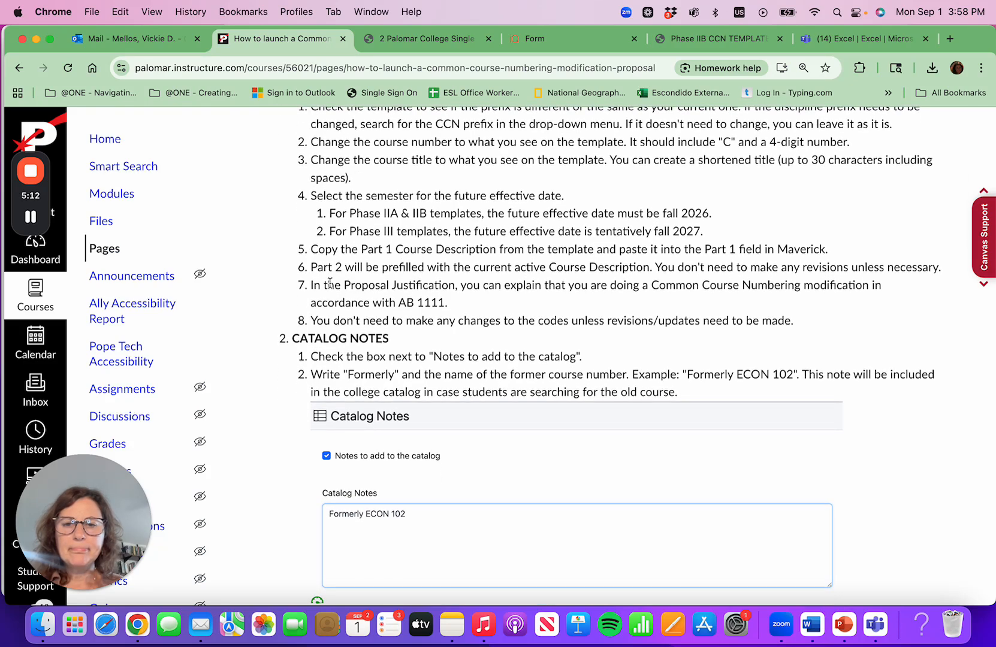
scroll(408, 337, down, 2)
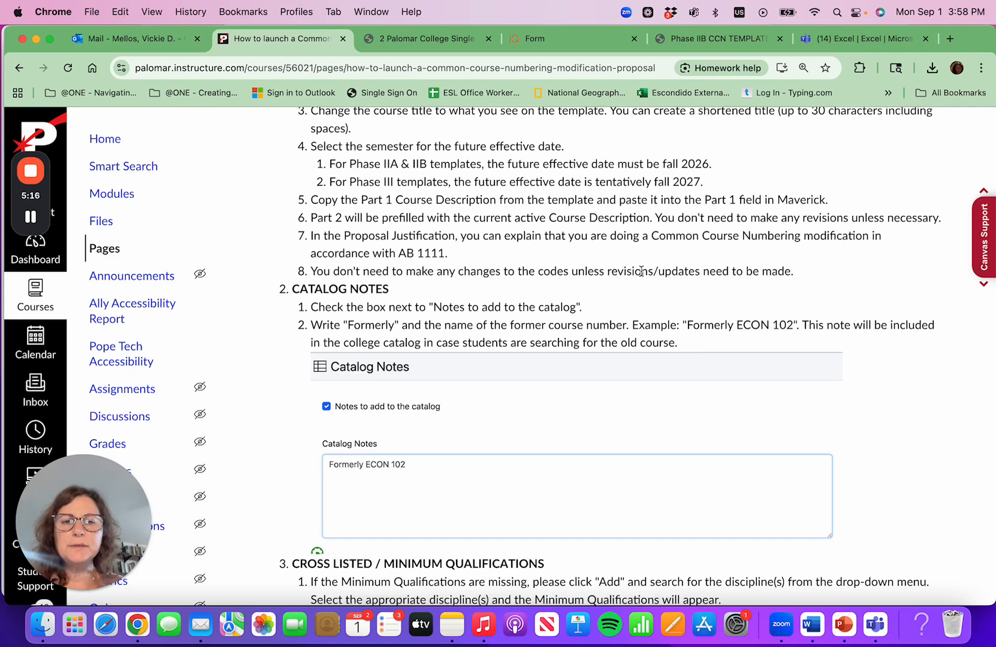
click(531, 39)
scroll(493, 376, down, 10)
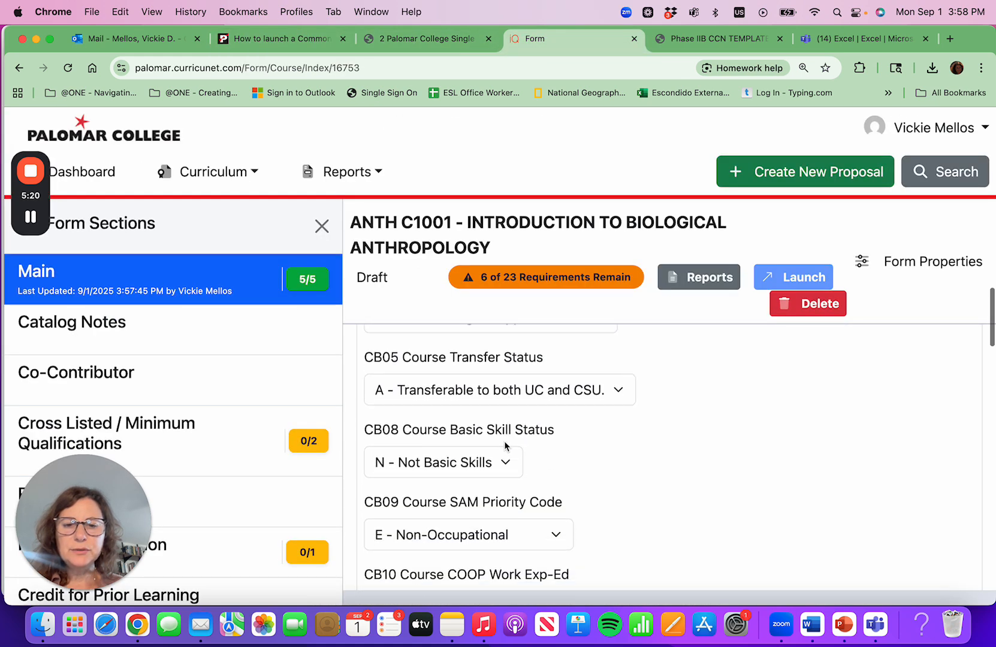
scroll(505, 445, down, 9)
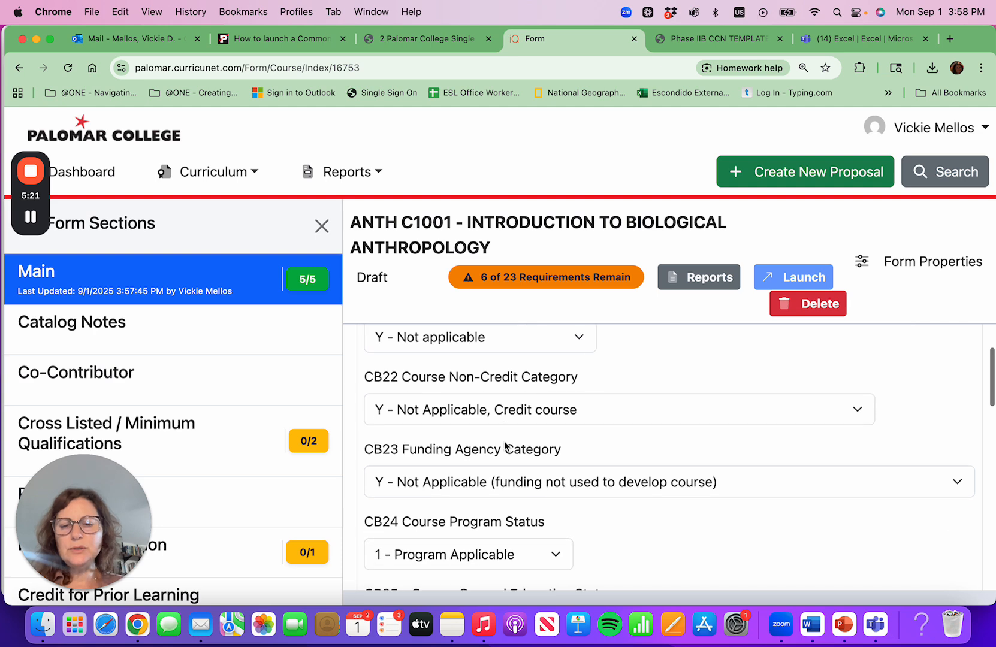
Step: Enable notes to add to the catalog in the Catalog Notes section and enter "Formerly ANTH 100"
click(193, 340)
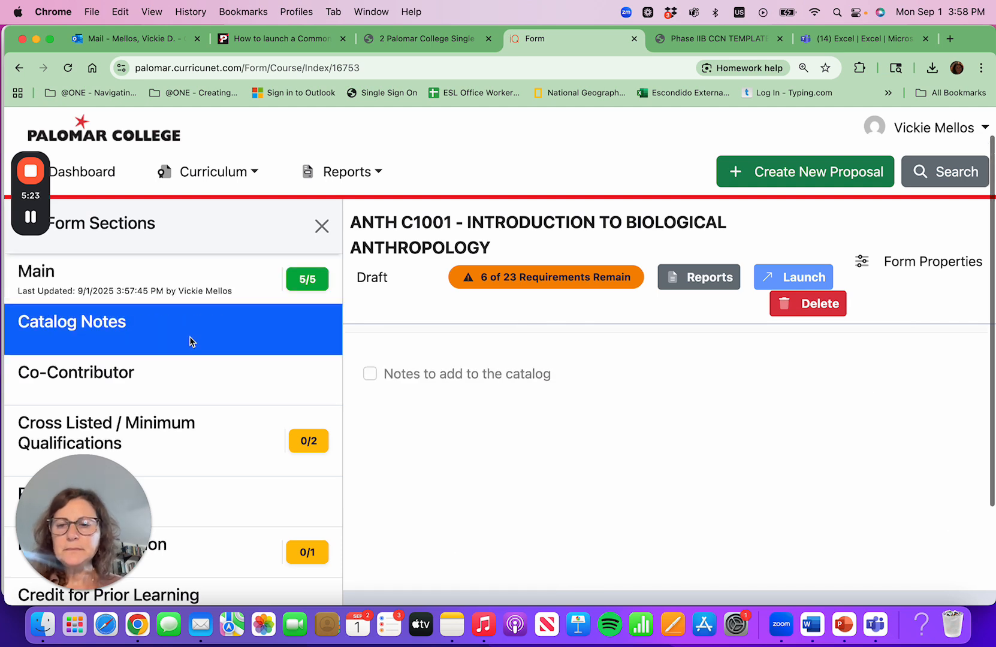
click(370, 409)
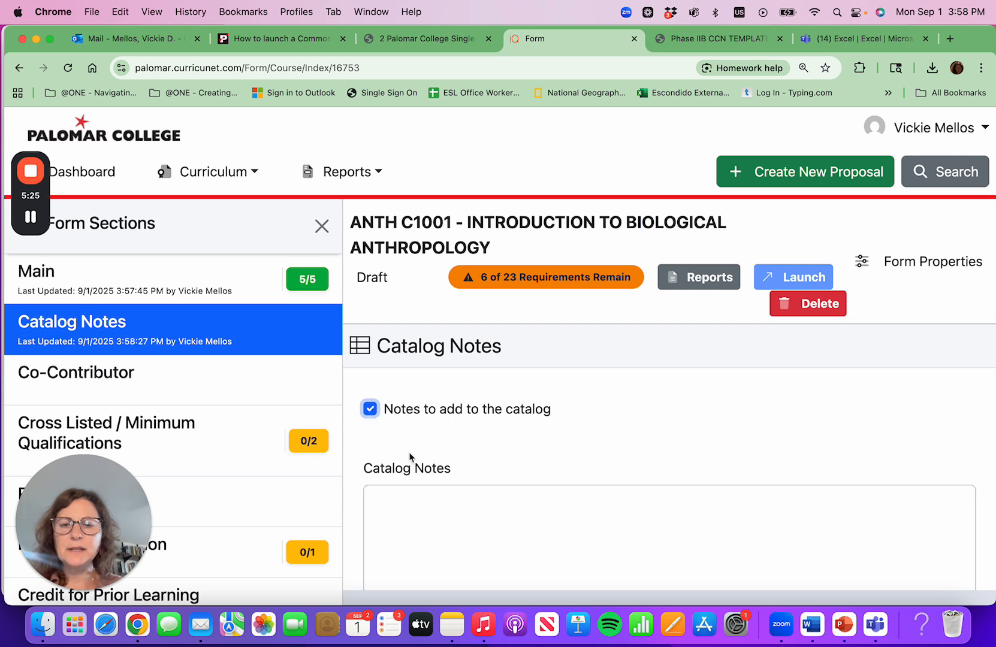
click(406, 516)
text(Formerly ANTH 100)
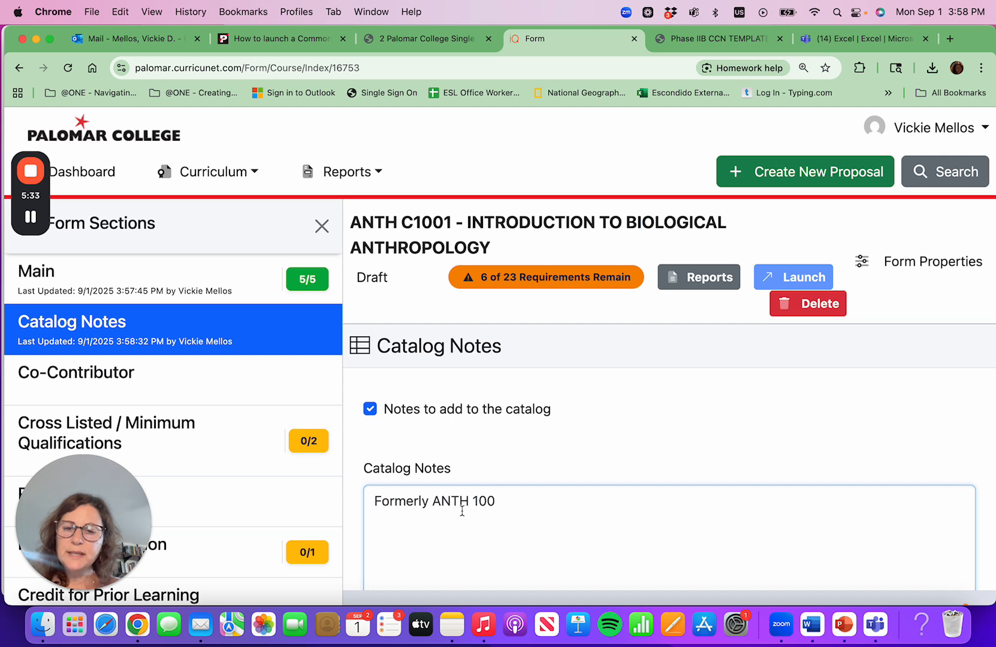
scroll(429, 449, down, 2)
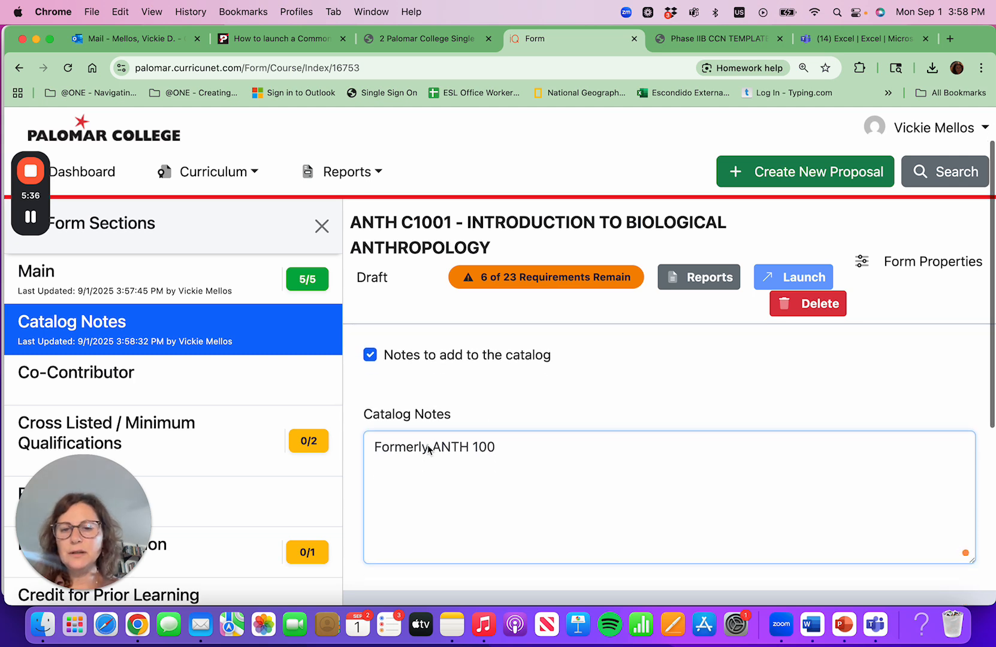
scroll(428, 447, down, 5)
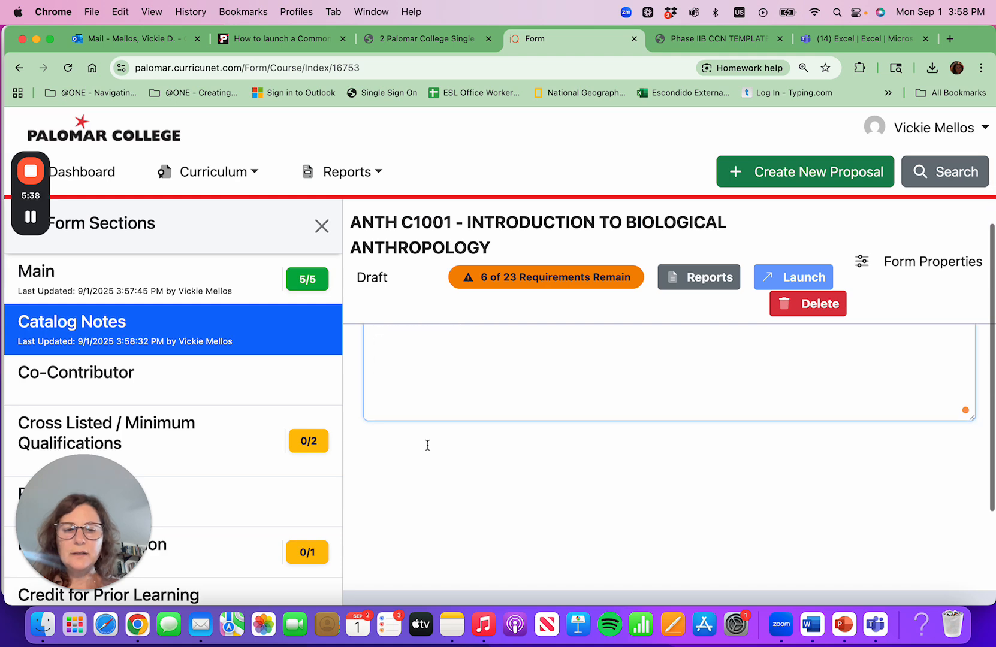
scroll(427, 446, up, 5)
scroll(464, 453, down, 6)
scroll(463, 448, up, 1)
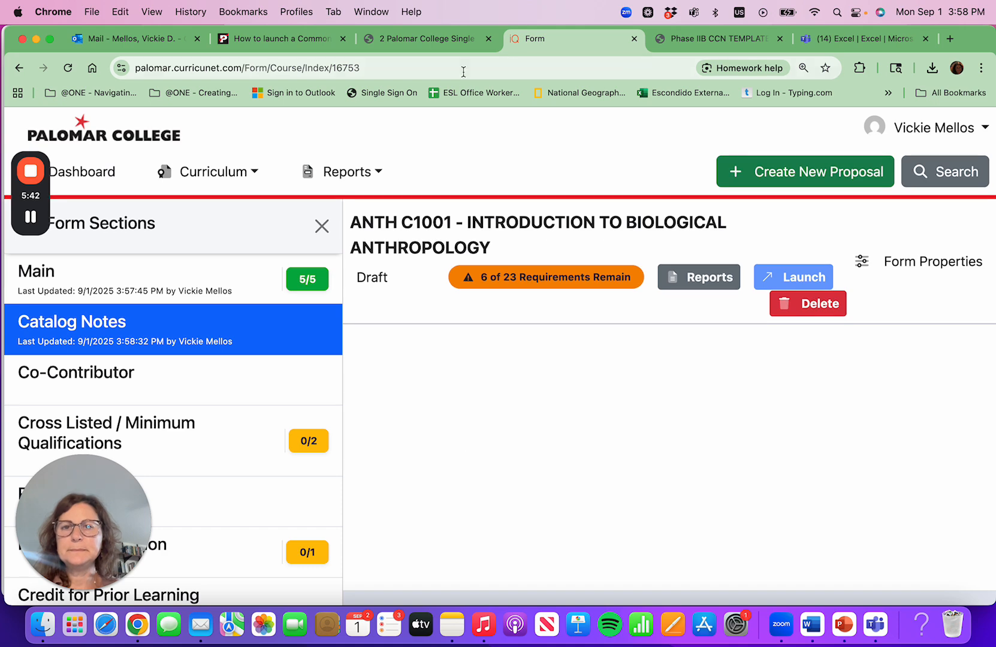
Step: Read the instructions on cross listing and minimum qualifications, and look through the proposal's Cross Listed / Minimum Qualifications section
click(31, 217)
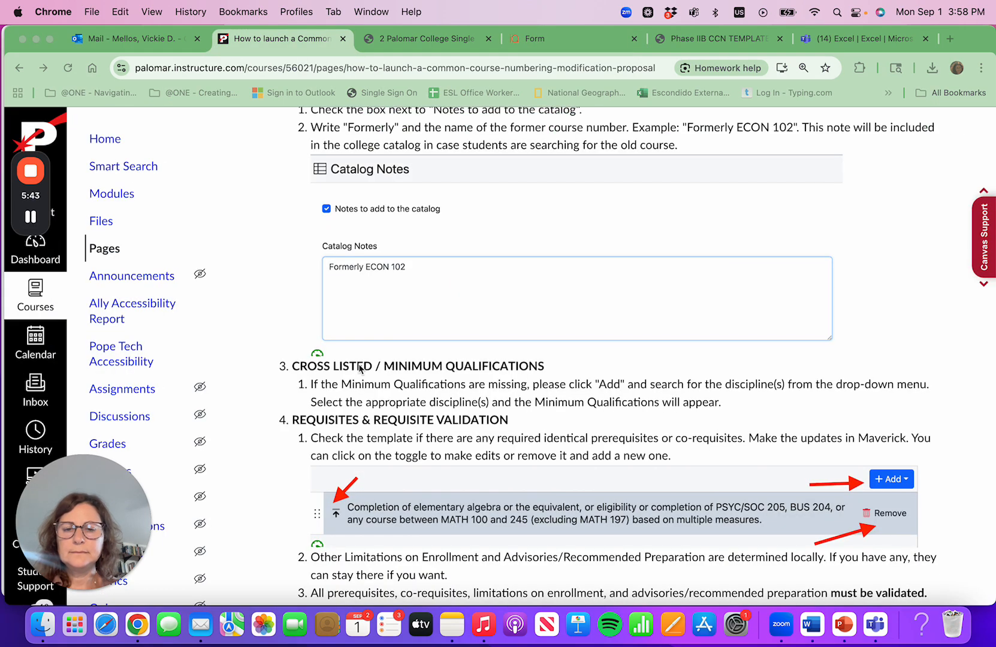
scroll(361, 369, down, 2)
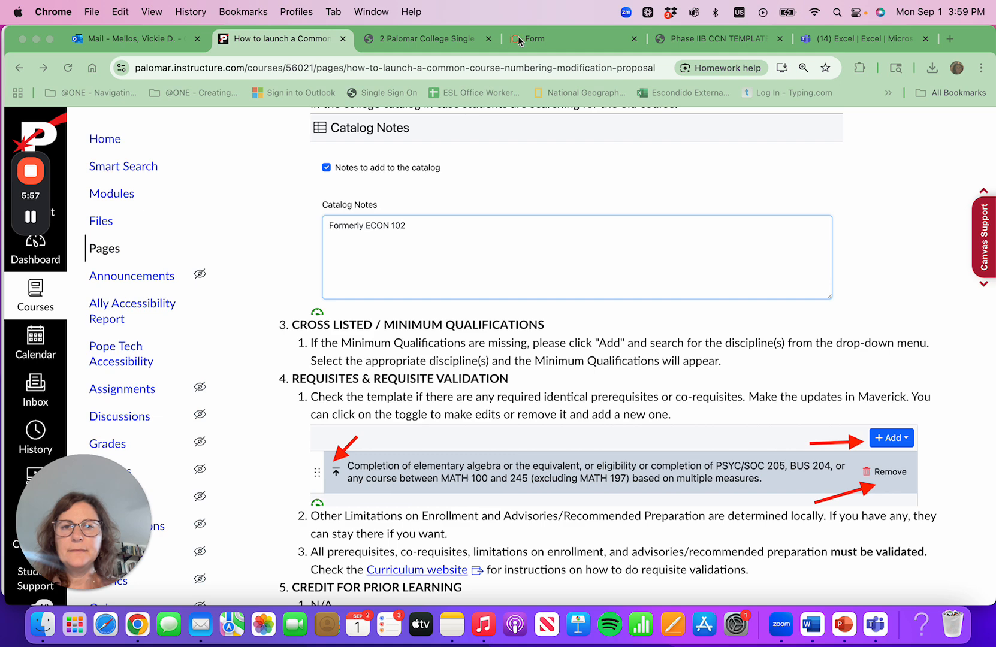
click(580, 40)
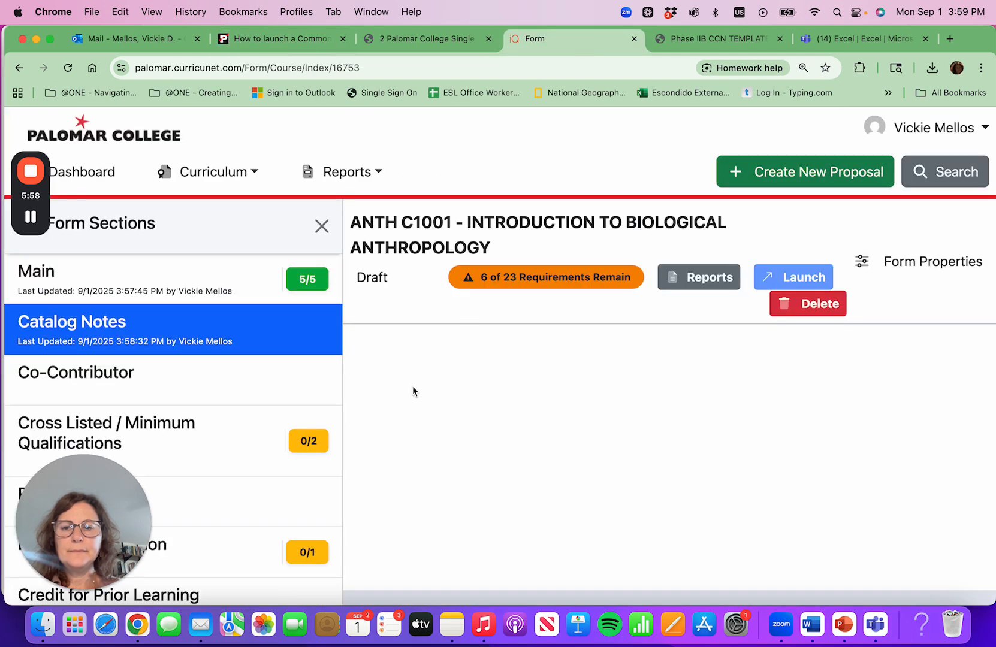
click(232, 441)
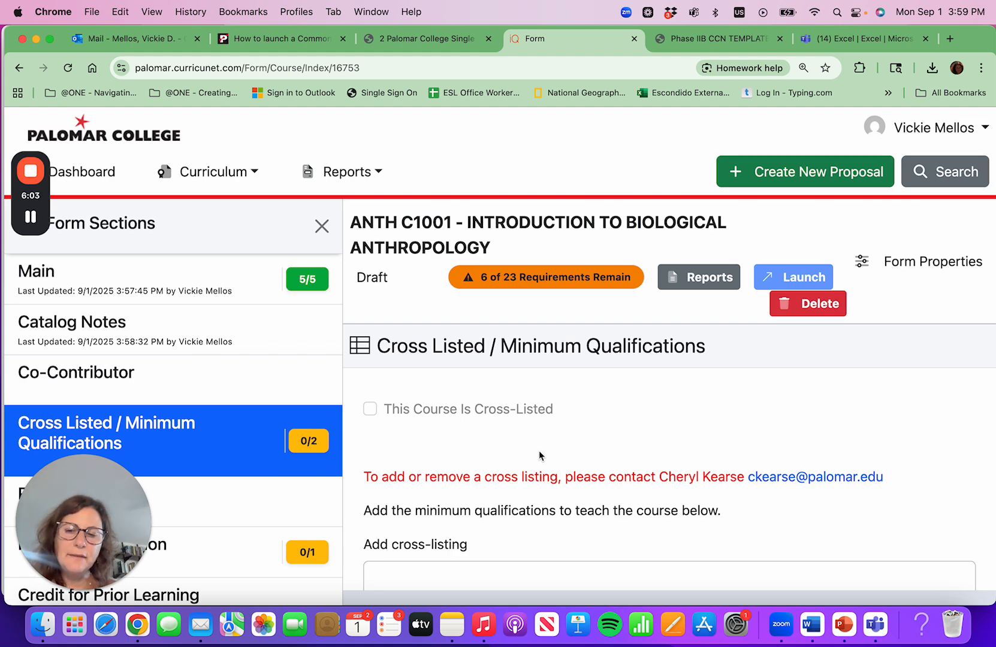
scroll(539, 451, down, 5)
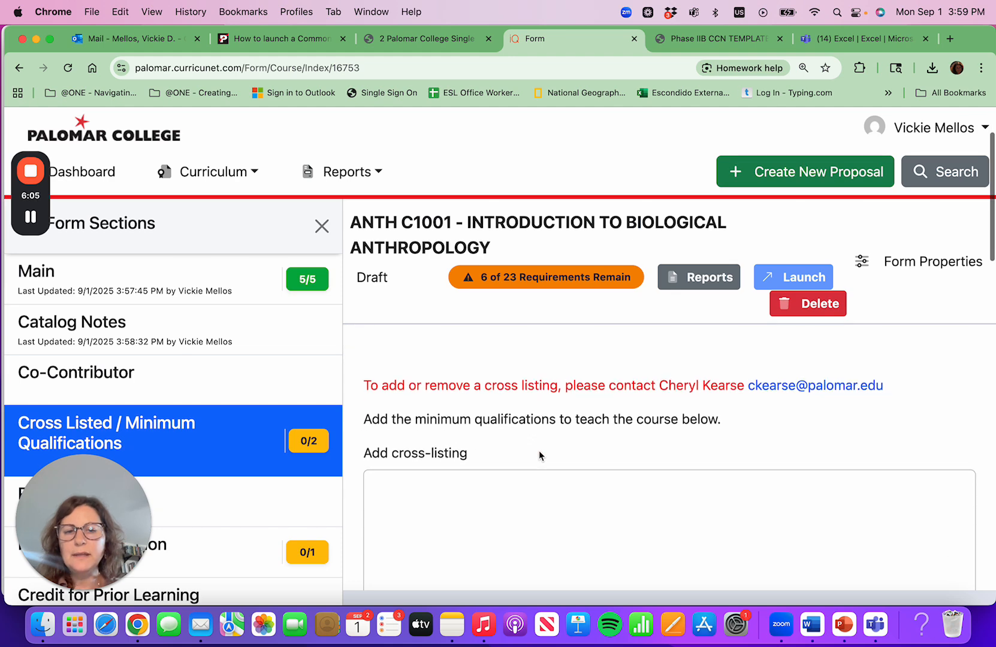
scroll(539, 451, down, 5)
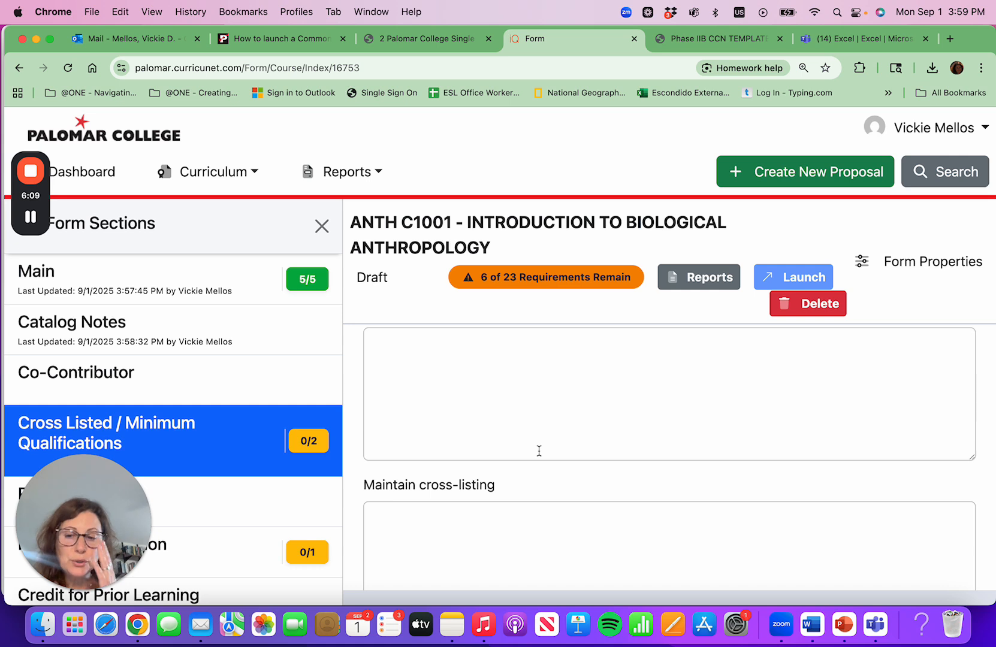
scroll(573, 451, down, 1)
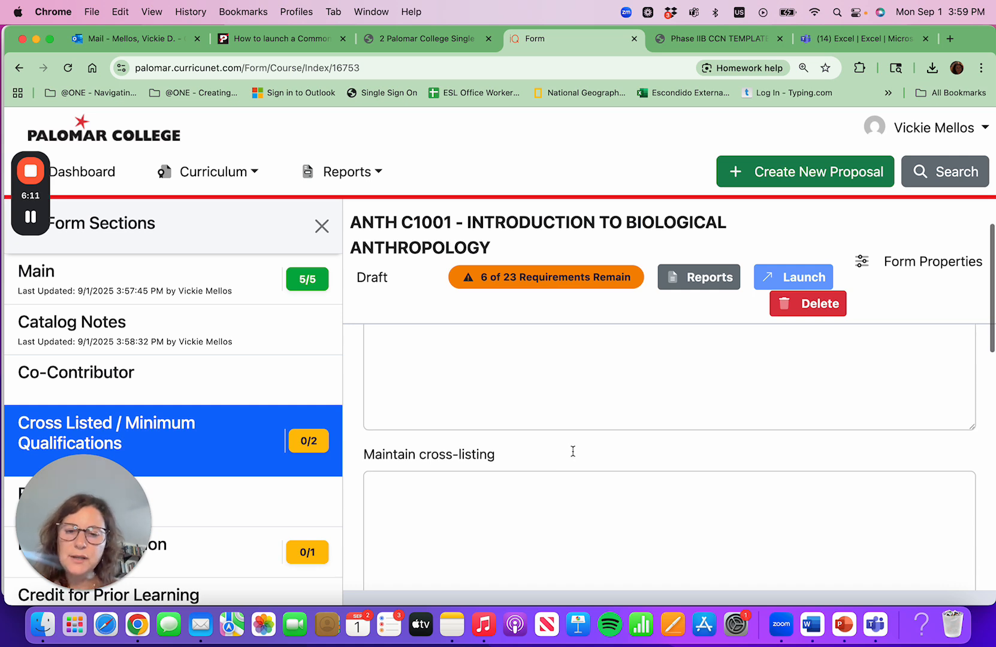
Step: Search the web for "ccc minimum qualifications" in a separate page and return to the proposal form
click(949, 38)
text(ccc min)
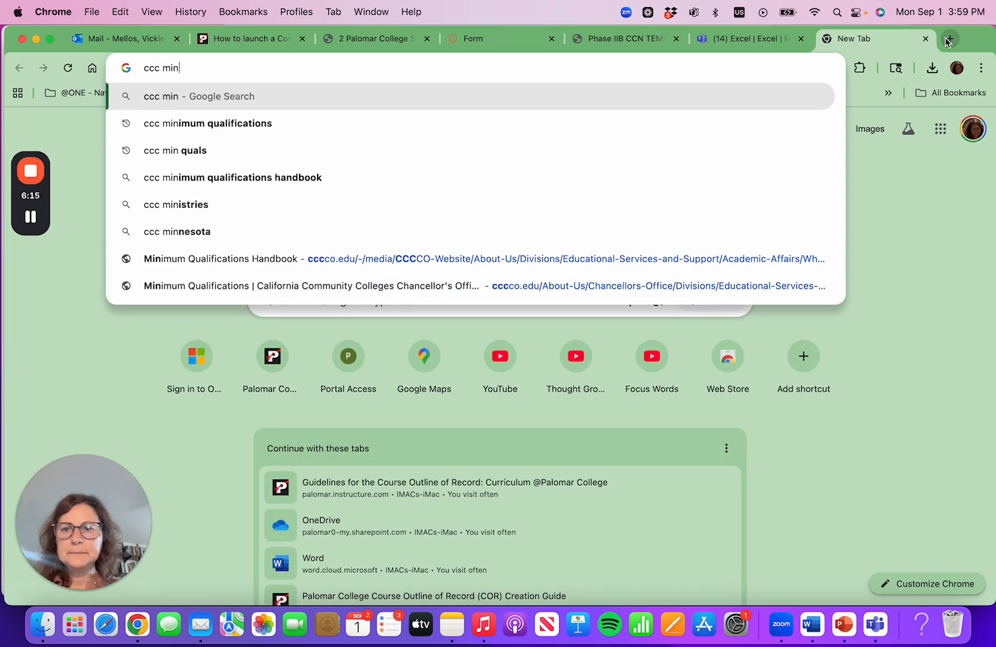
click(799, 123)
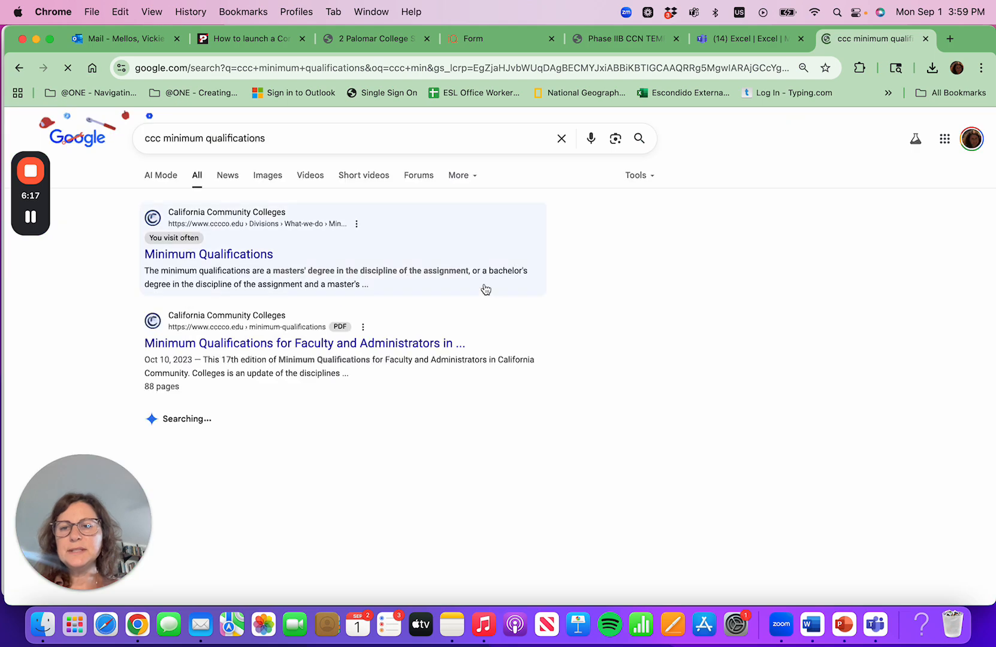
click(379, 38)
click(252, 39)
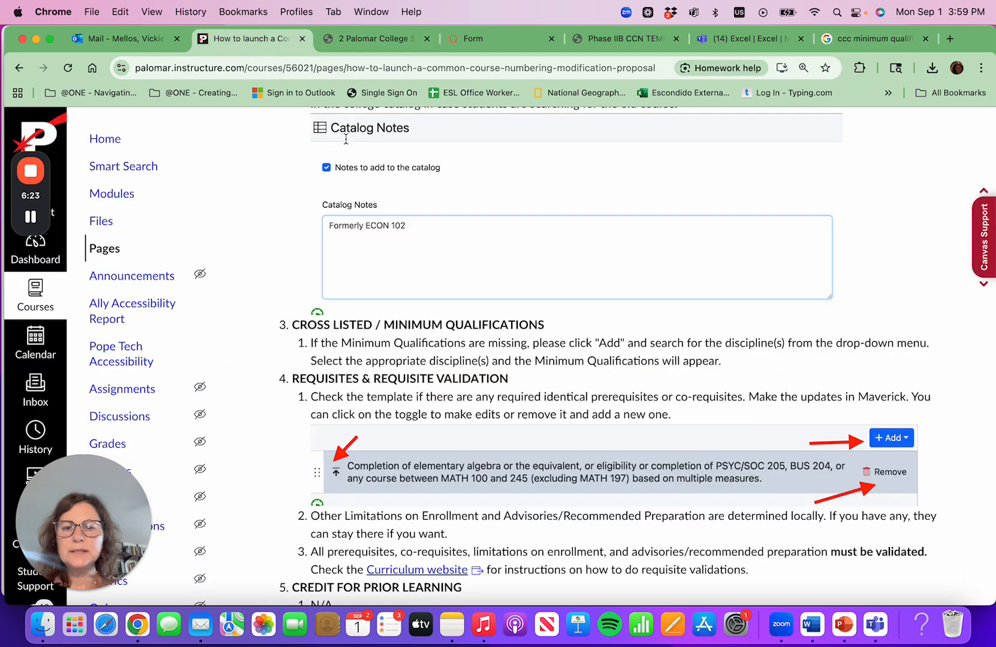
click(496, 39)
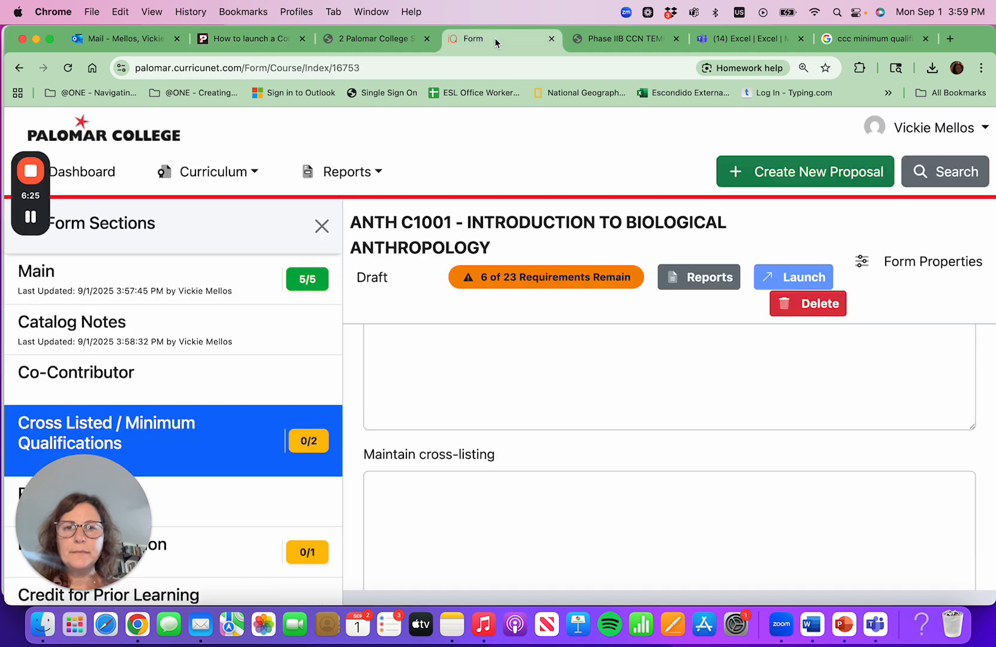
Step: Add a minimum qualification to the Minimum Qualifications list and set it to "Anthropology (Masters Required)"
scroll(503, 365, down, 10)
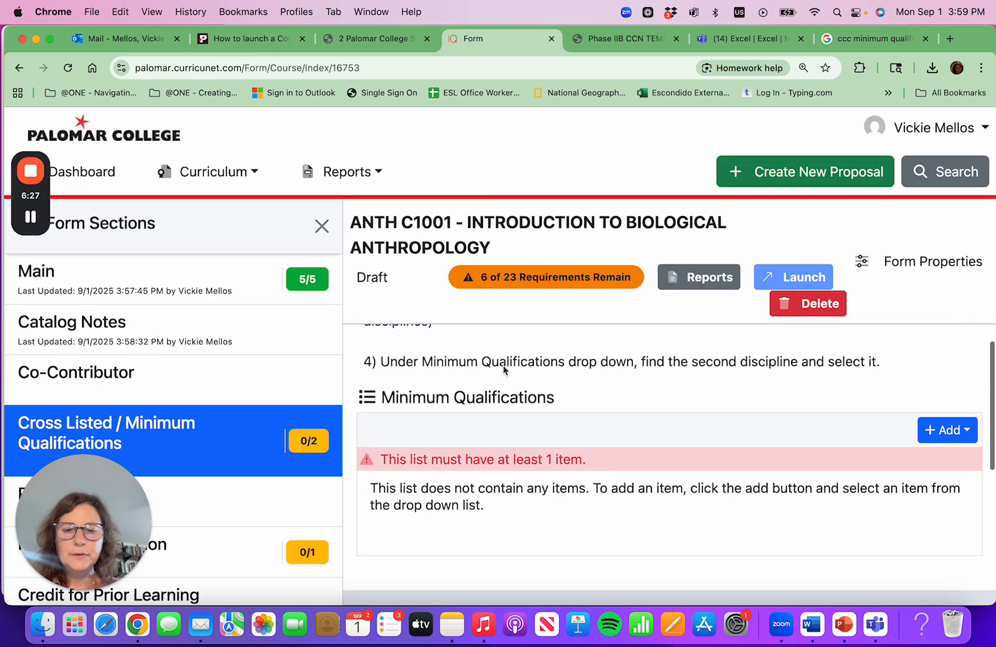
click(940, 429)
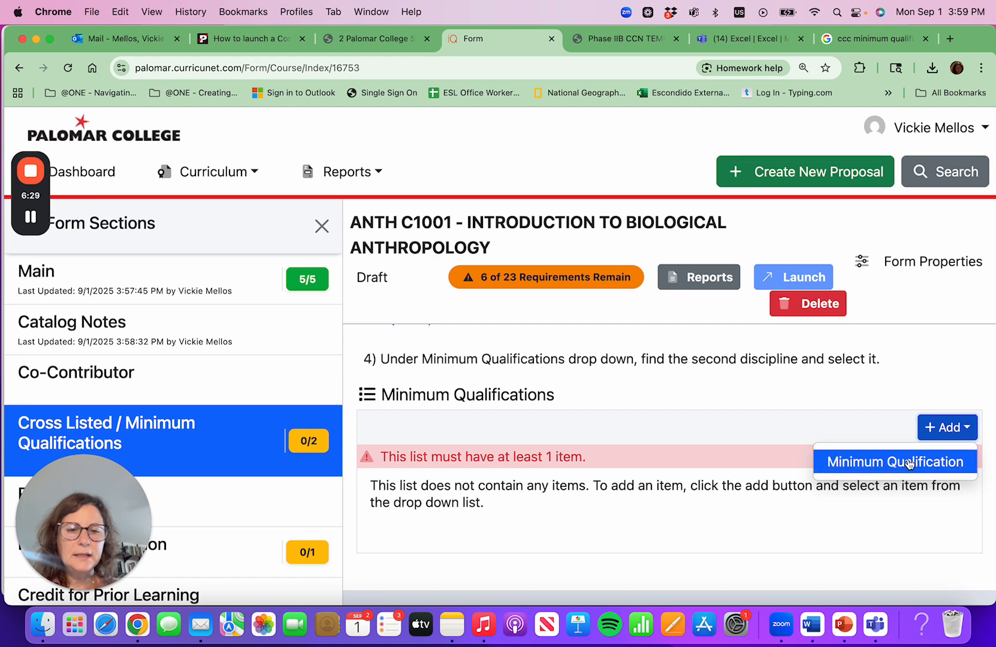
click(820, 455)
scroll(646, 427, down, 2)
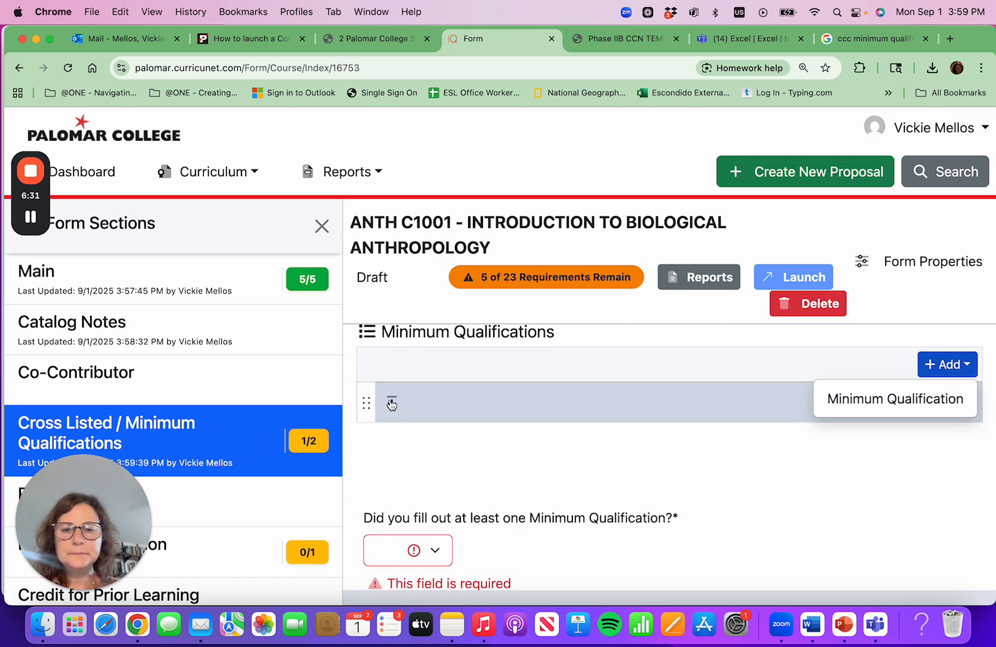
click(391, 403)
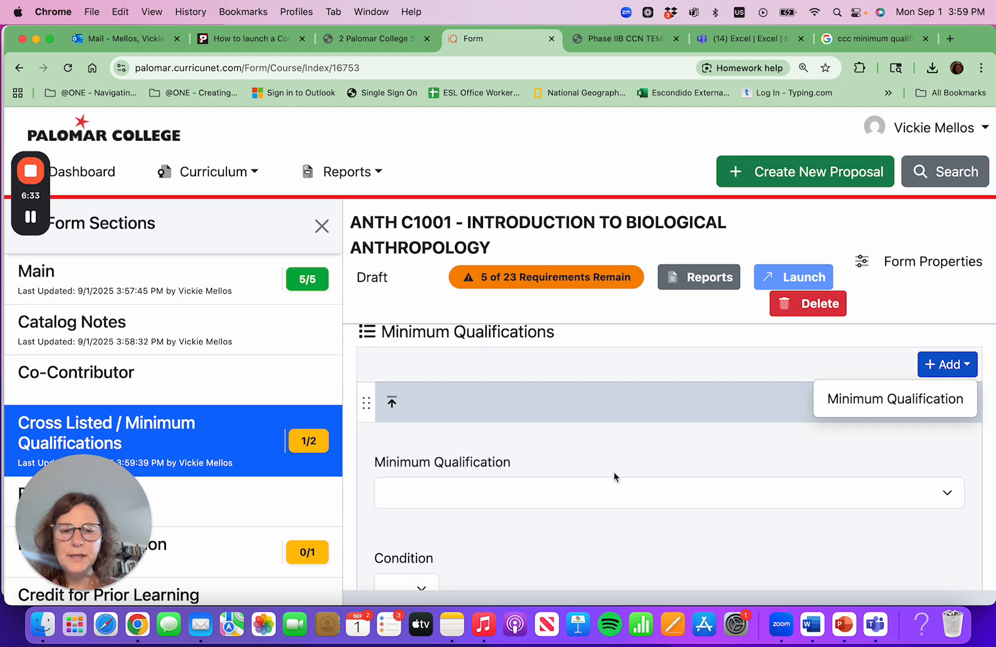
click(935, 501)
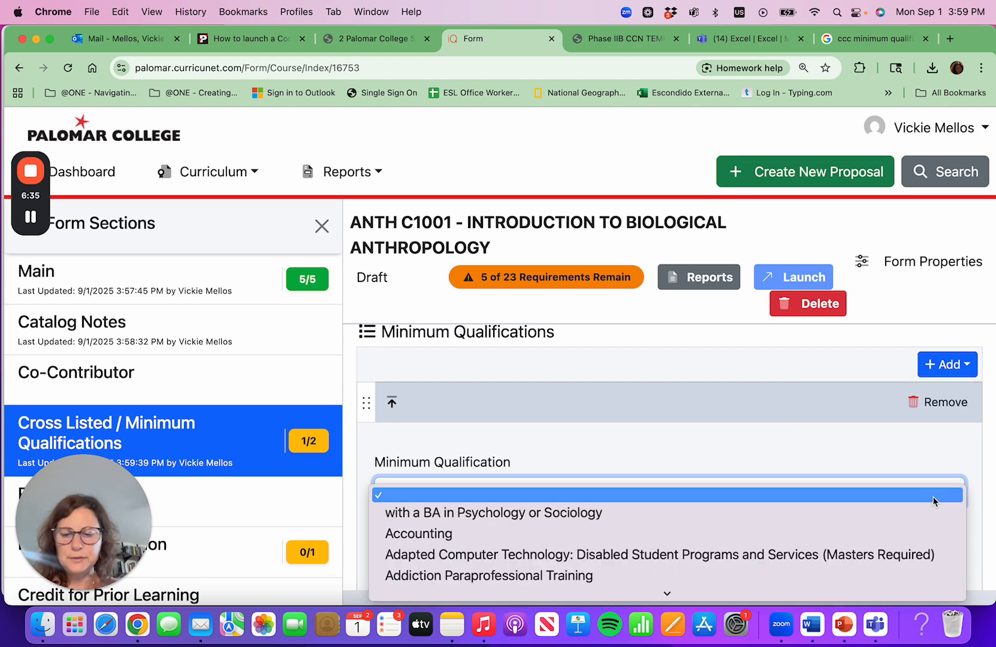
text(anth)
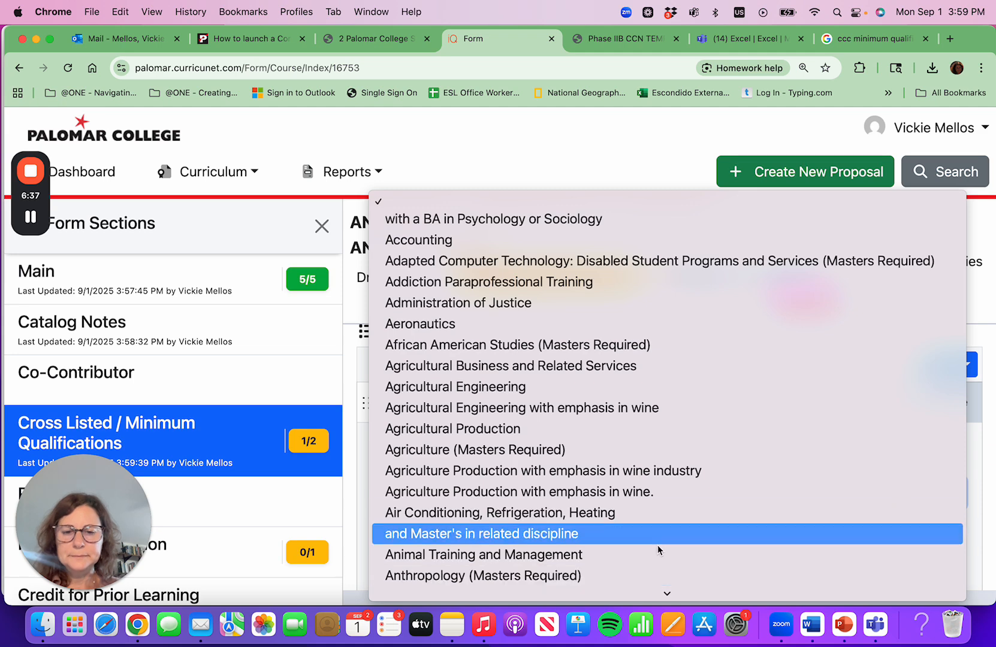
click(630, 579)
Step: Leave the qualification's condition blank and answer Yes to having filled out at least one Minimum Qualification
scroll(629, 579, down, 4)
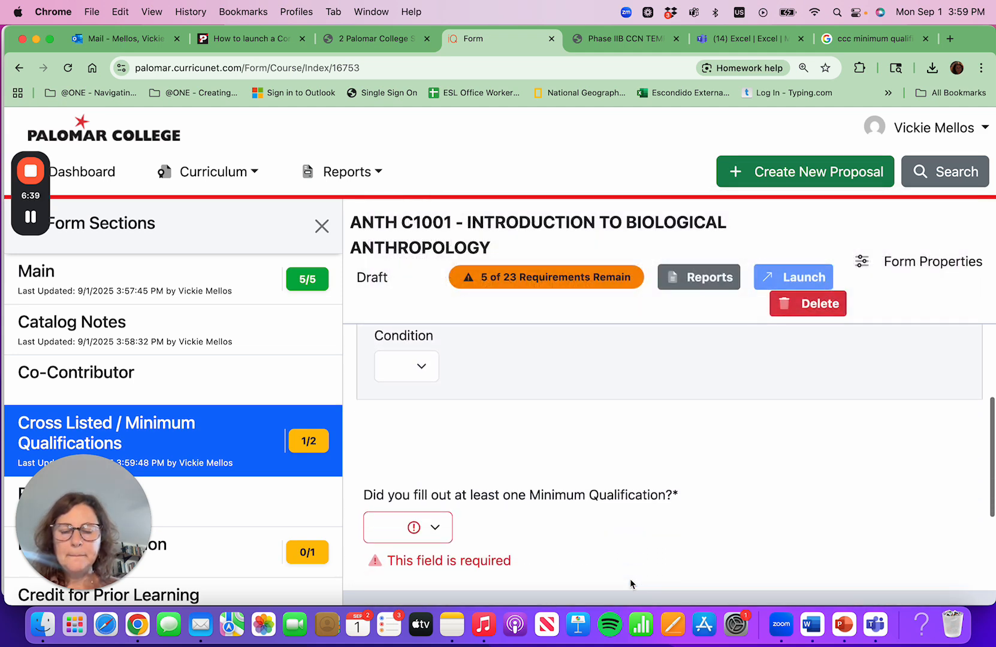
scroll(517, 432, up, 1)
click(421, 406)
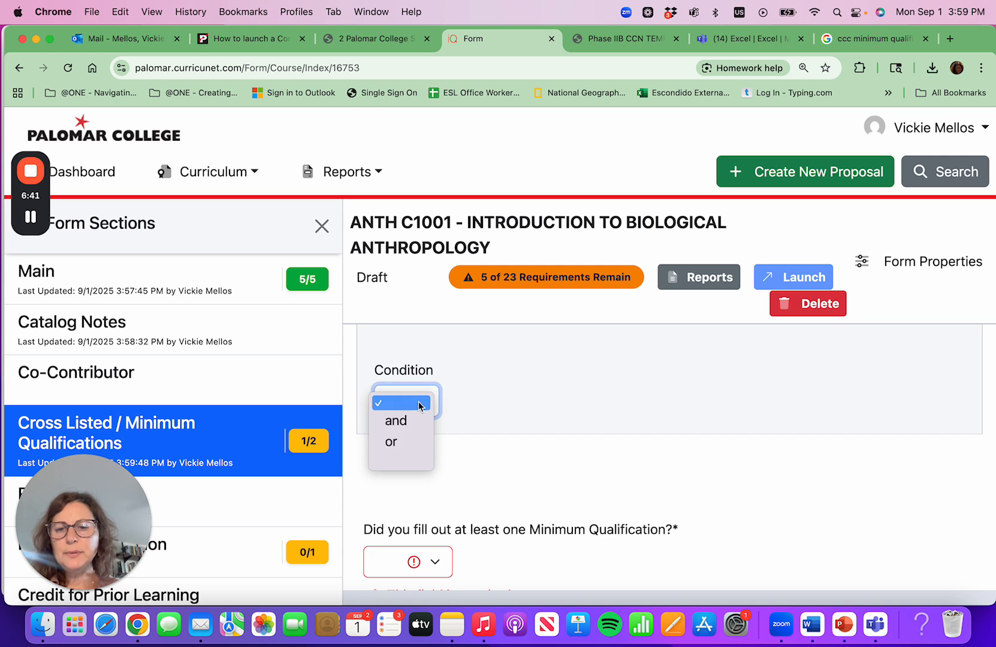
click(421, 406)
scroll(531, 447, down, 5)
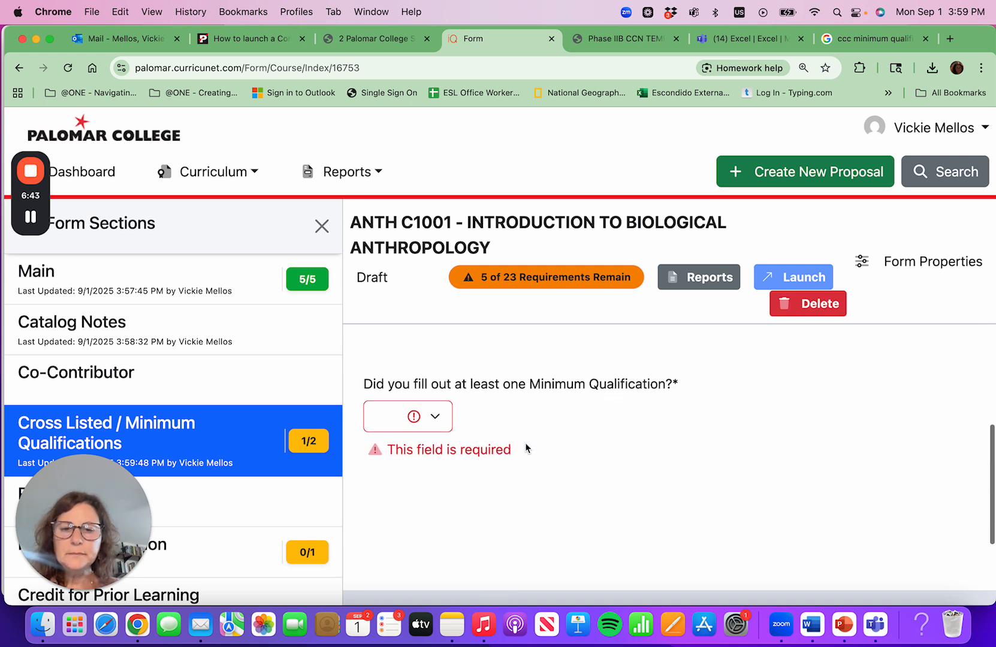
click(436, 418)
click(413, 440)
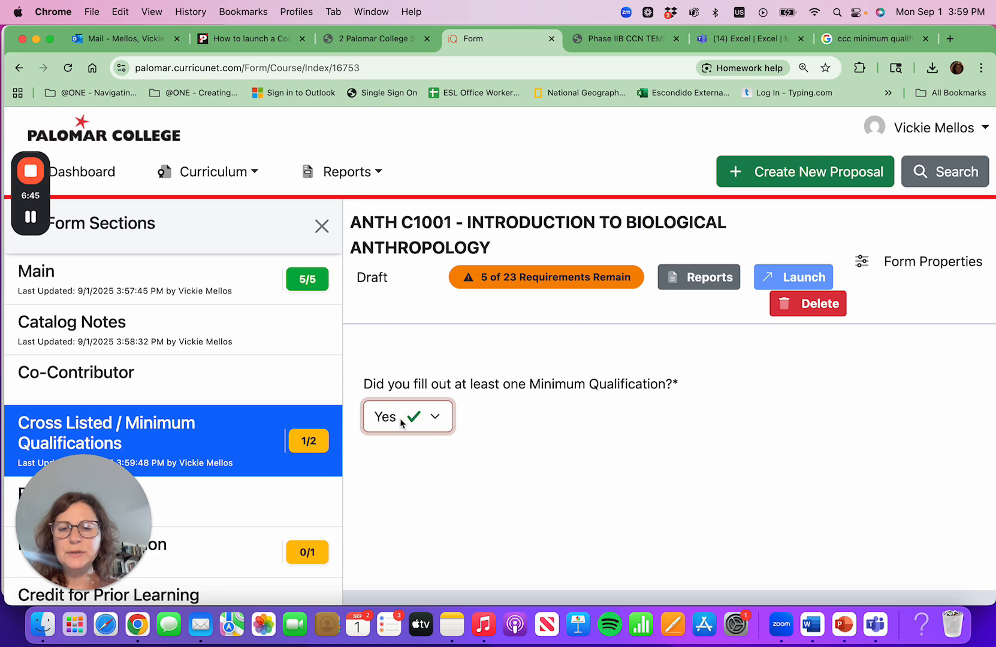
scroll(557, 478, down, 2)
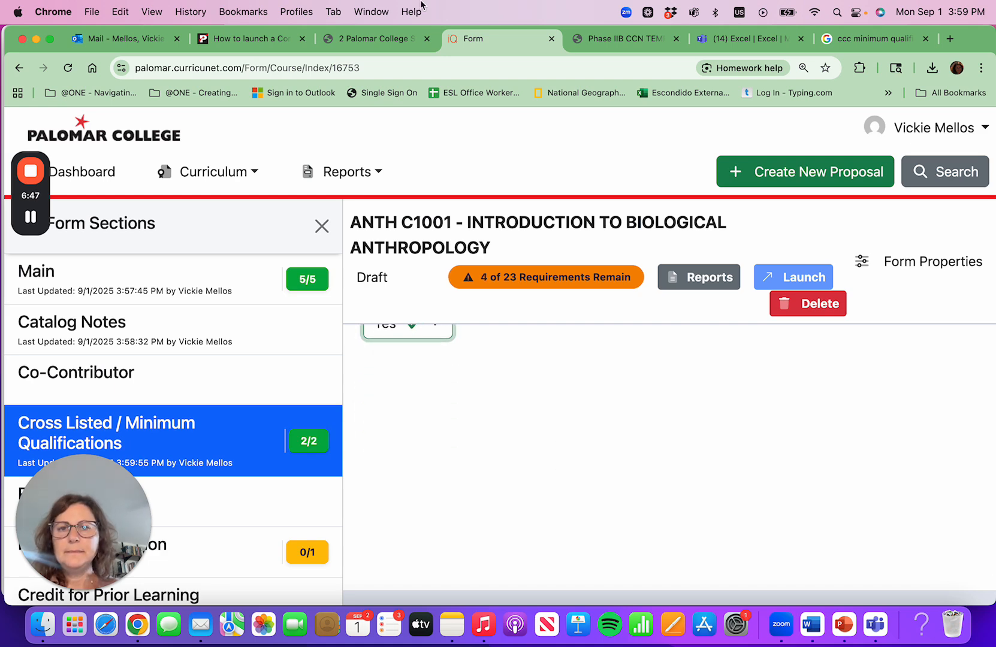
Step: Read the requisites instructions and check the ANTH C1001 template for required identical prerequisites and co-requisites
scroll(358, 355, down, 3)
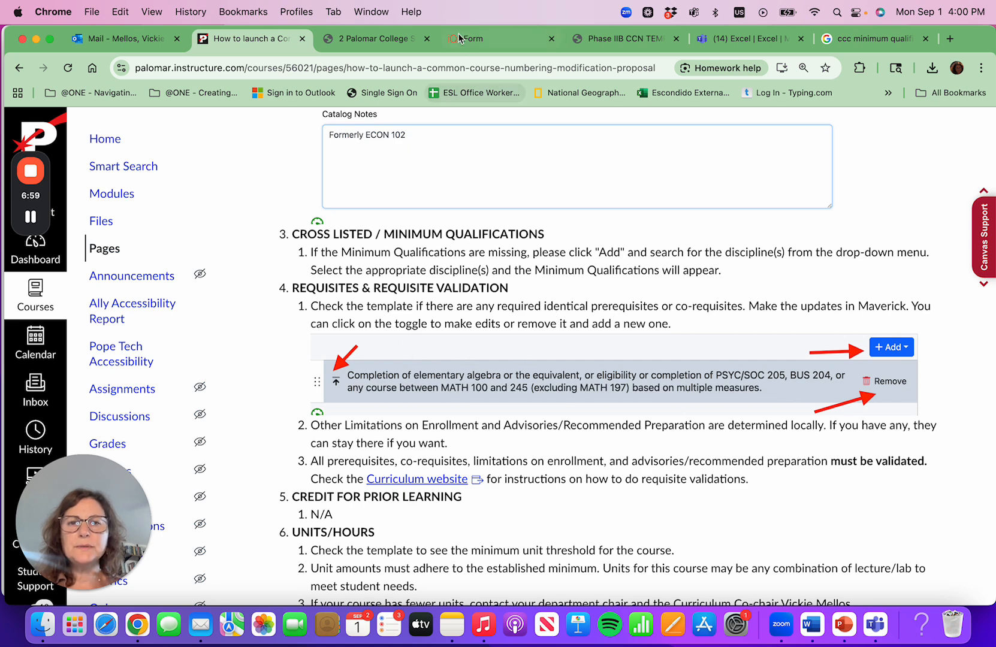
click(495, 42)
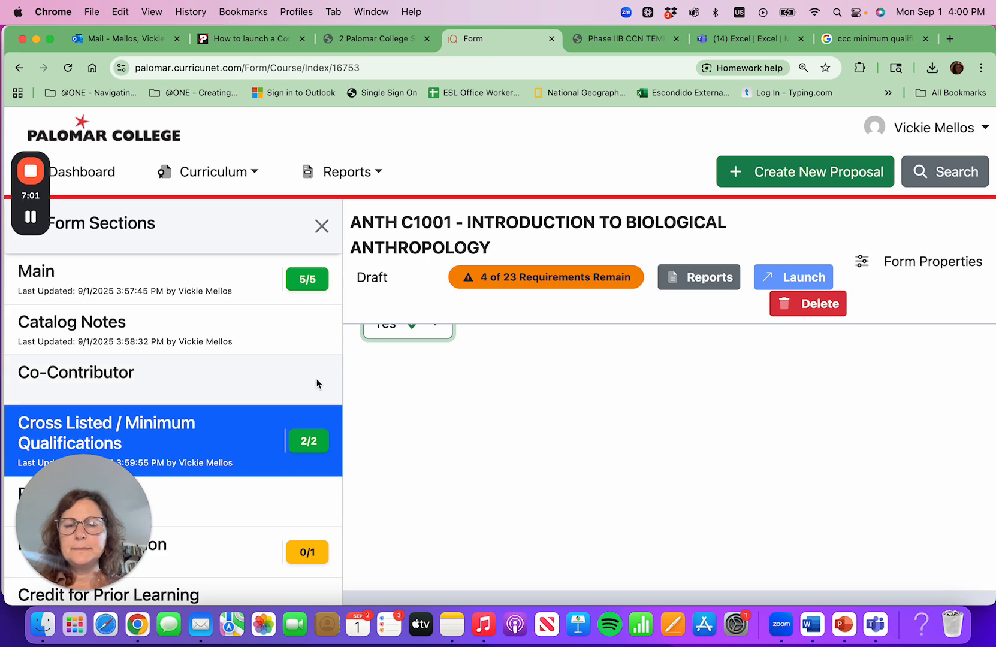
click(623, 38)
scroll(447, 385, down, 5)
scroll(447, 385, down, 10)
scroll(447, 385, down, 2)
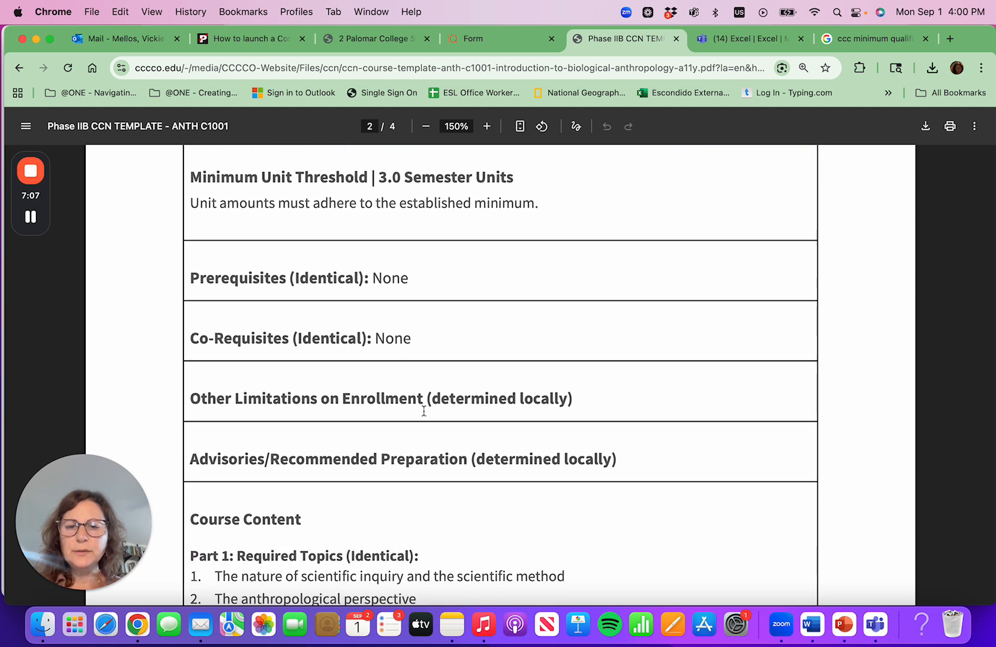
Step: Check the proposal's Requisites section, and answer No in Requisite Validation to the course containing any requisite, recommended preparation or enrollment limitation
click(498, 38)
scroll(228, 428, down, 3)
scroll(228, 428, down, 3)
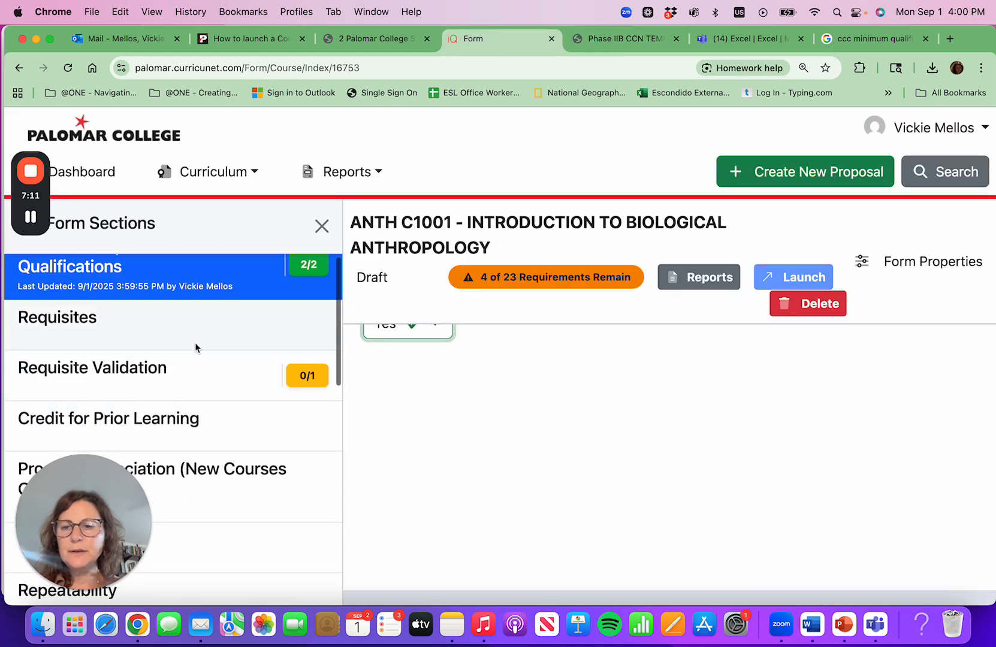
click(195, 340)
scroll(436, 435, down, 1)
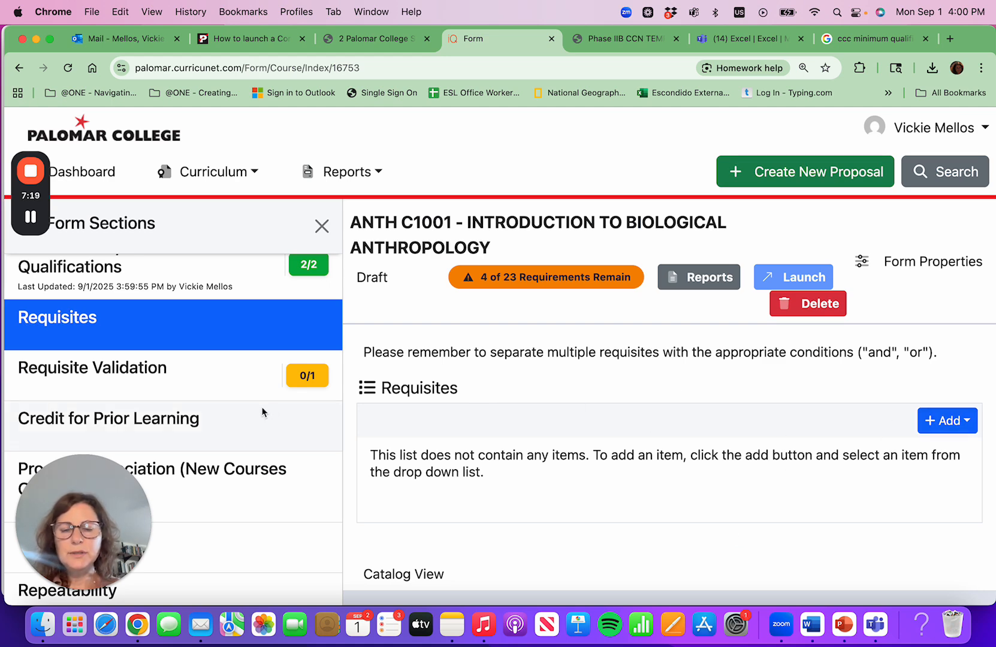
click(165, 384)
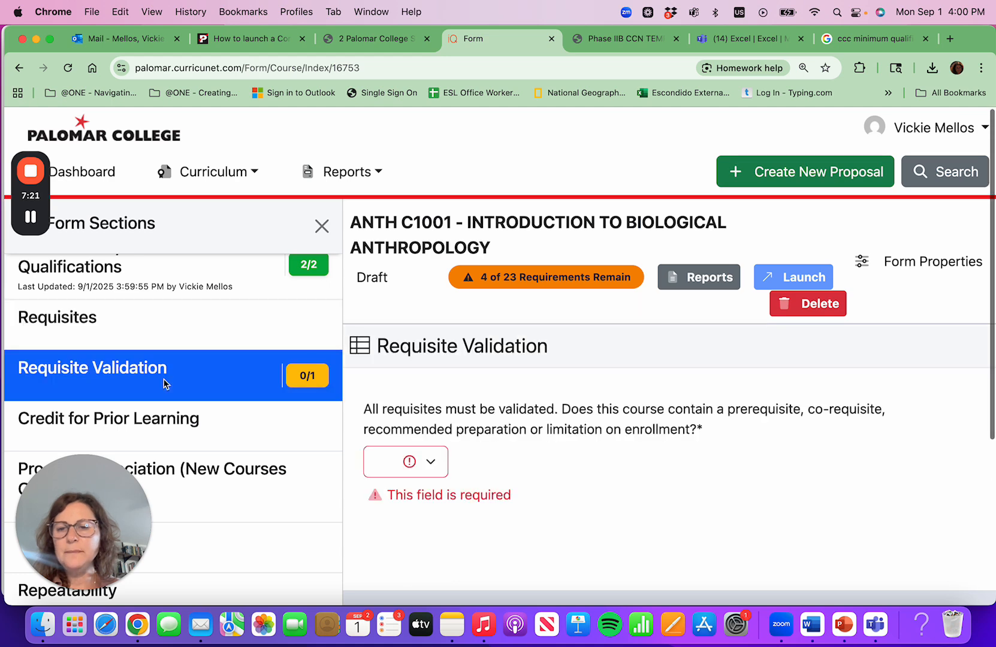
click(431, 460)
click(419, 482)
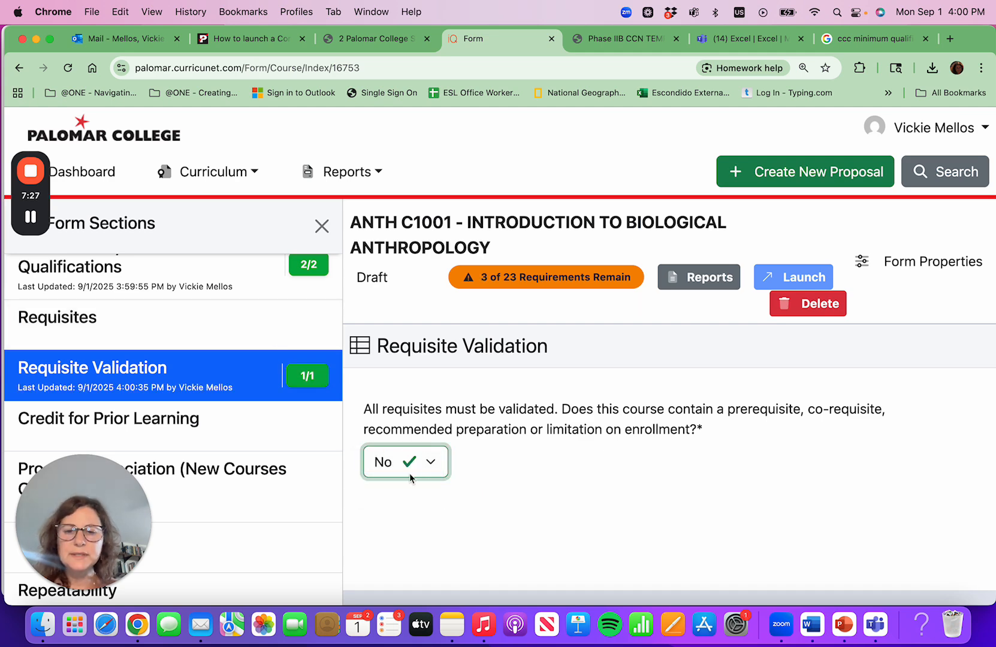
Step: Review the instructions from requisites through textbooks, and look up the minimum unit threshold in the ANTH C1001 template
click(282, 38)
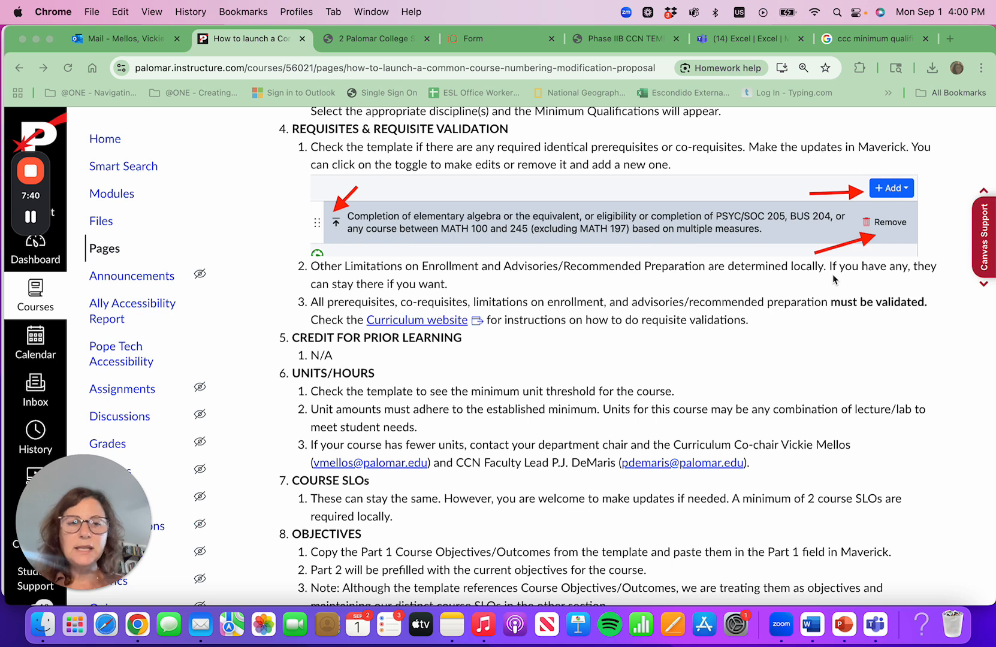
scroll(677, 295, up, 1)
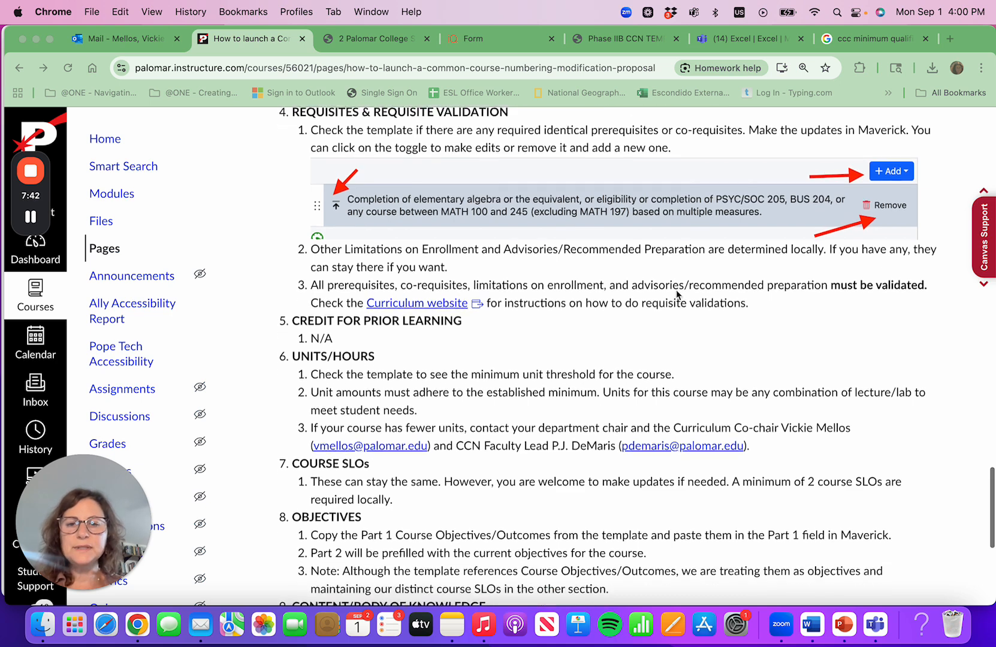
scroll(531, 178, up, 3)
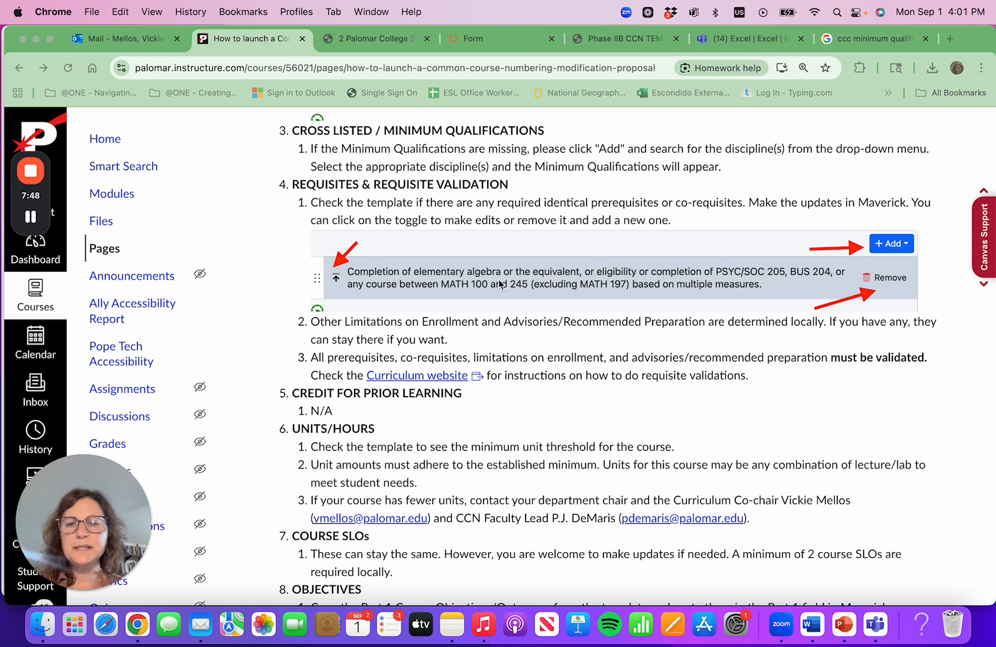
scroll(499, 283, down, 10)
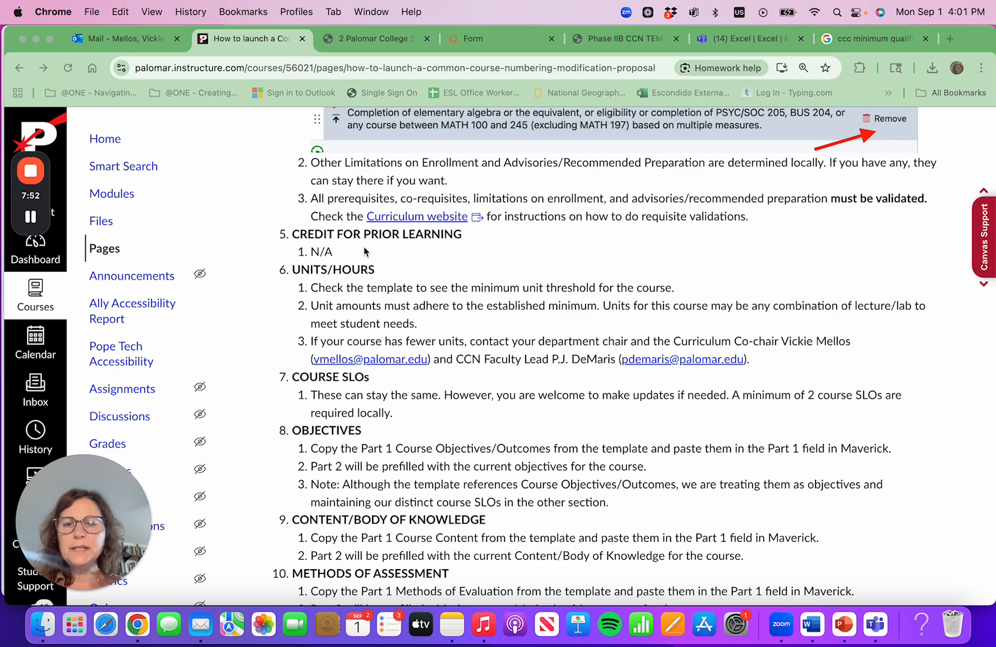
scroll(349, 306, down, 5)
scroll(350, 306, down, 2)
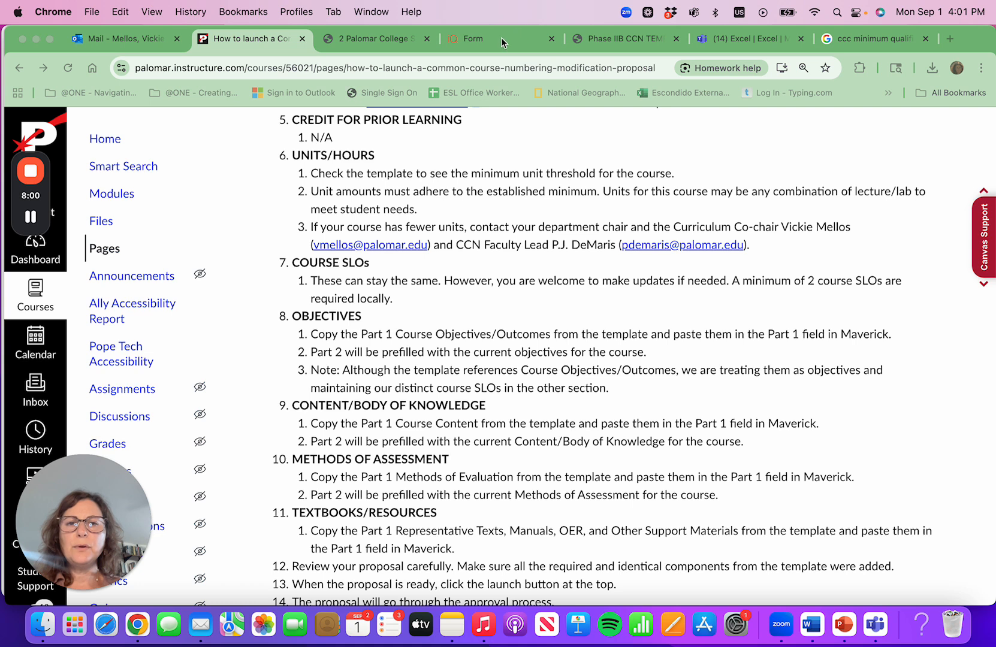
click(620, 38)
scroll(507, 294, up, 5)
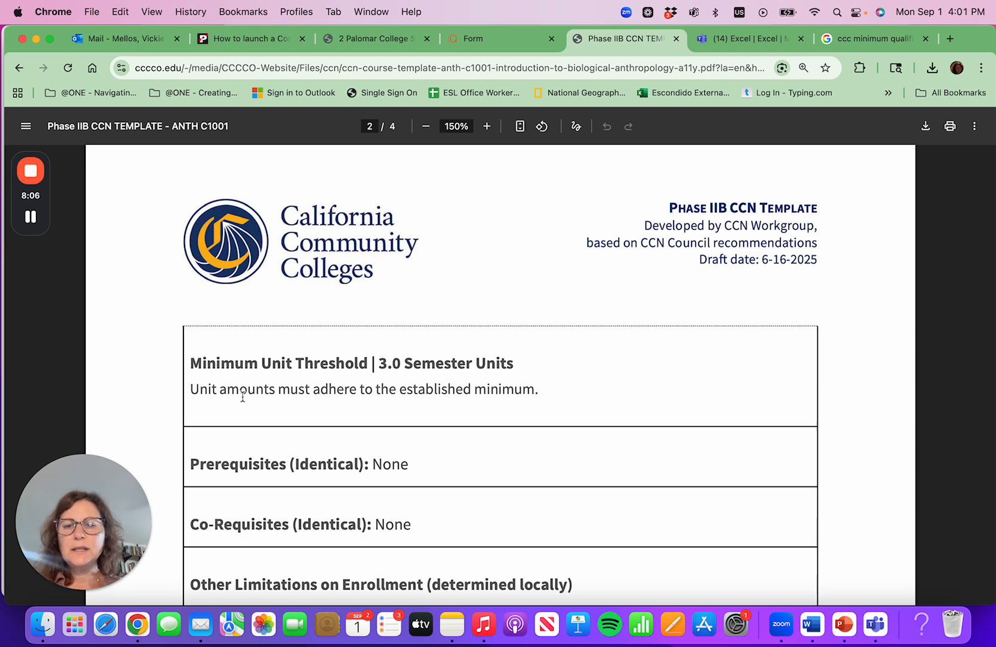
Step: Check the minimum and maximum units in the proposal's Units/Hours section against the template's unit threshold
click(486, 43)
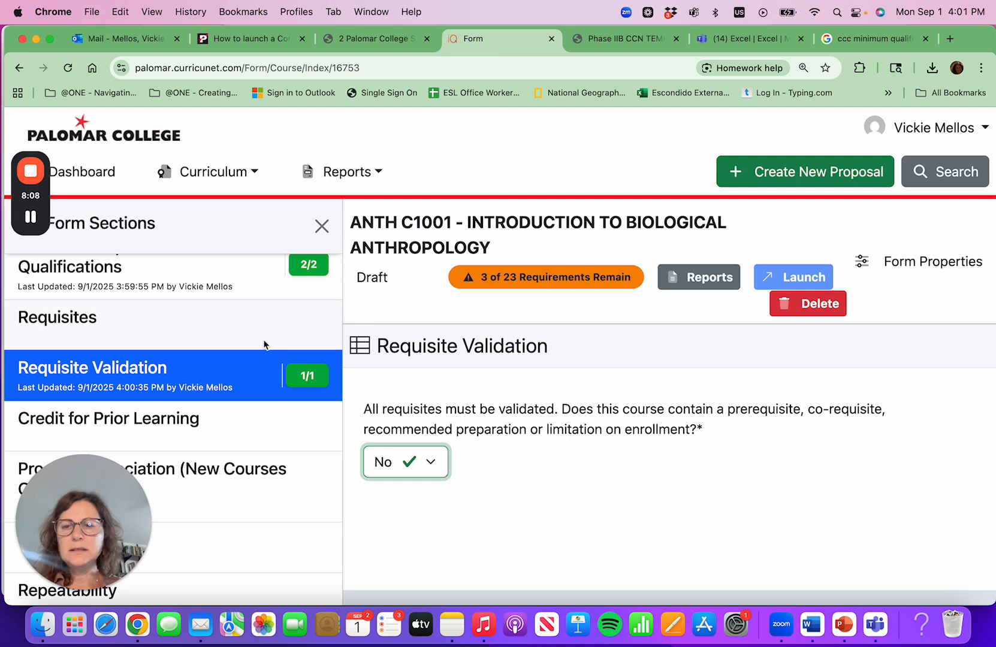
scroll(264, 345, up, 5)
scroll(265, 345, down, 10)
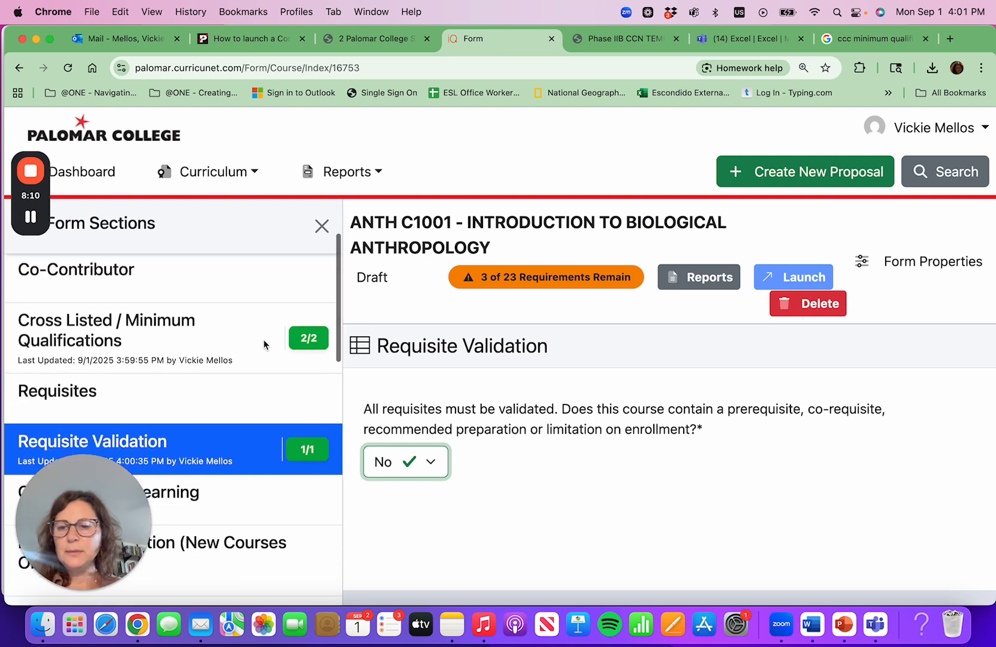
click(206, 349)
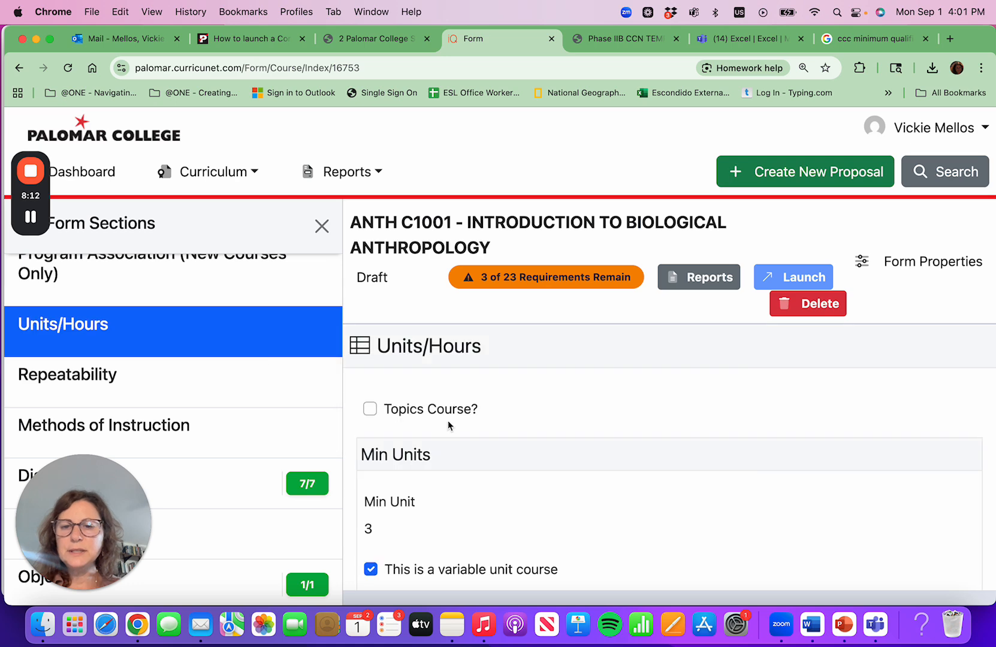
scroll(447, 422, down, 2)
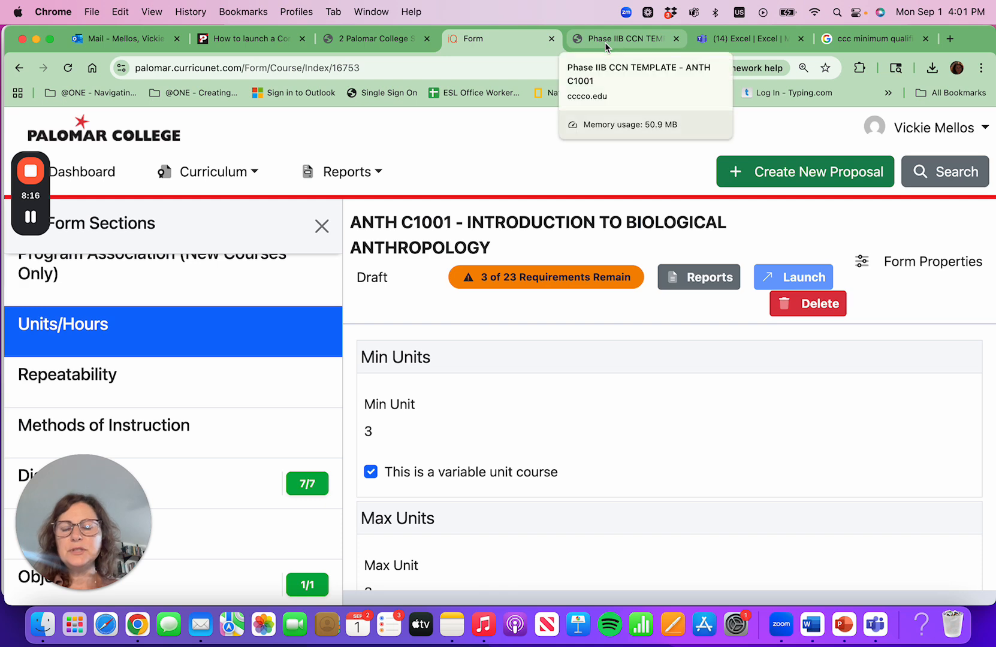
Step: Read the modification instructions for Units/Hours, Course SLOs and Objectives
click(248, 40)
scroll(379, 405, down, 2)
scroll(379, 408, down, 1)
scroll(379, 407, up, 2)
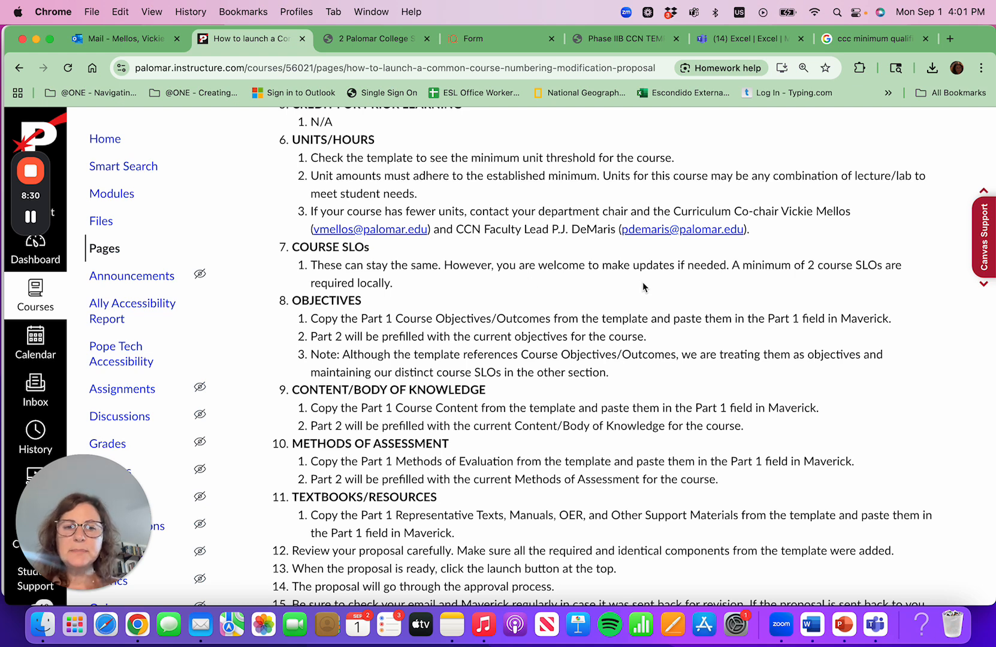
scroll(729, 283, down, 1)
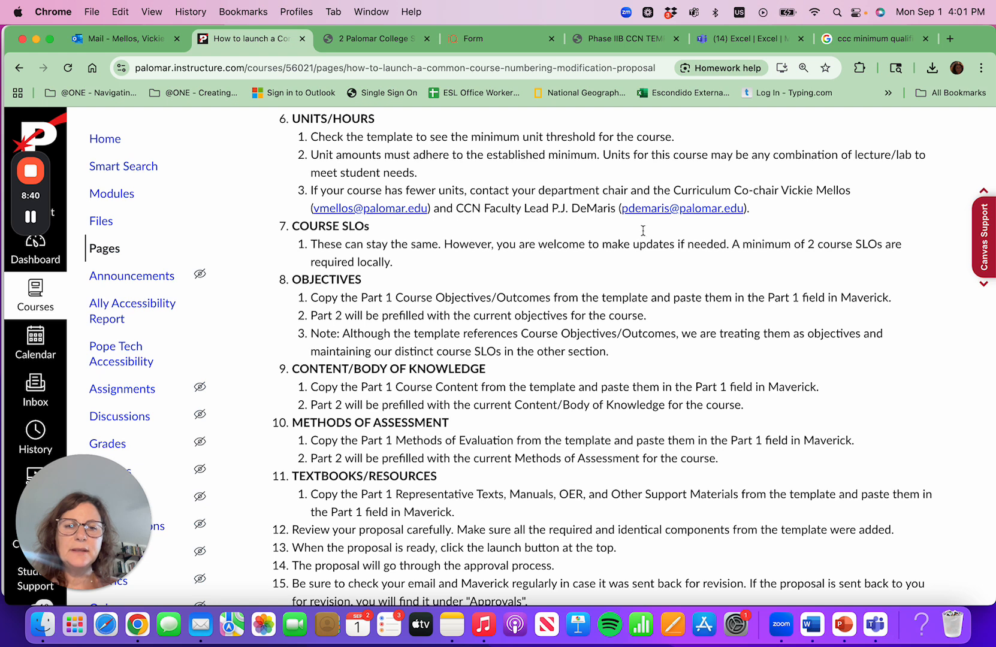
Step: Copy the four Part 1 Course Objectives/Outcomes from the ANTH C1001 template
click(601, 41)
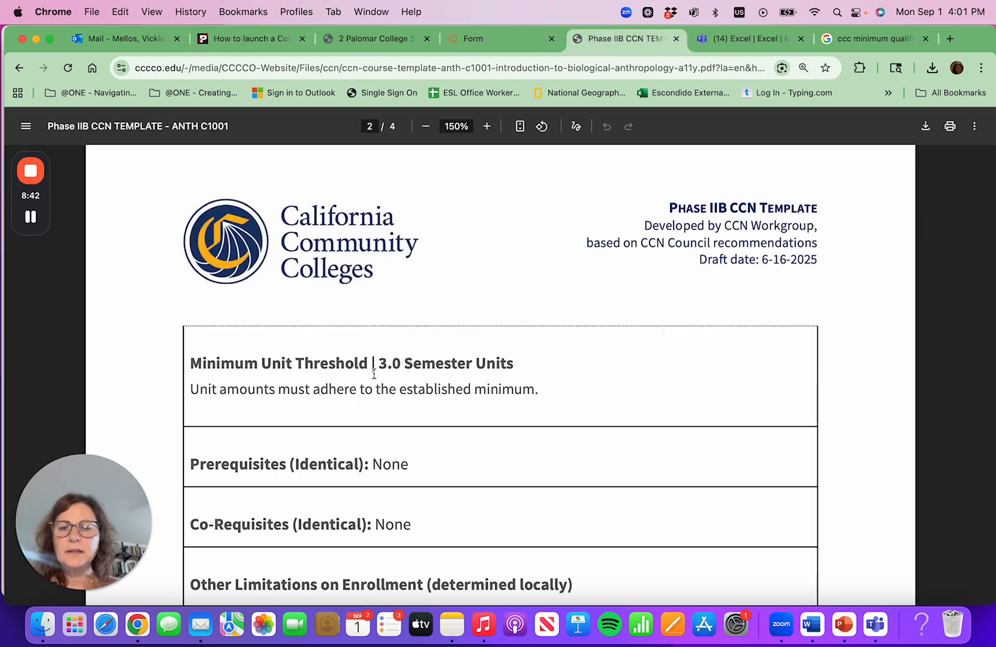
scroll(374, 374, down, 5)
scroll(374, 374, down, 2)
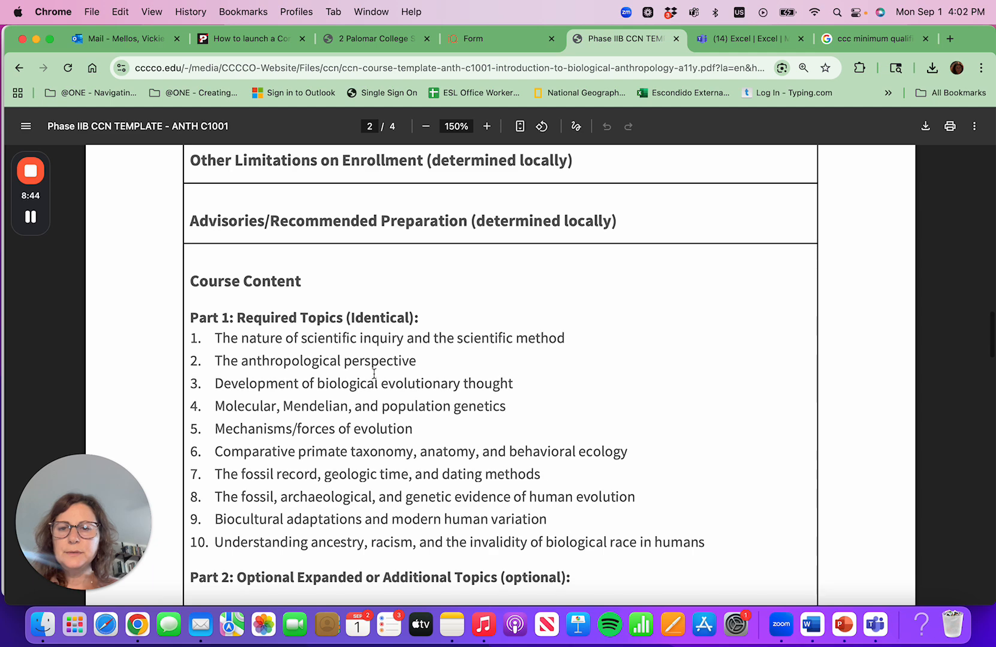
scroll(374, 373, down, 4)
scroll(374, 374, down, 10)
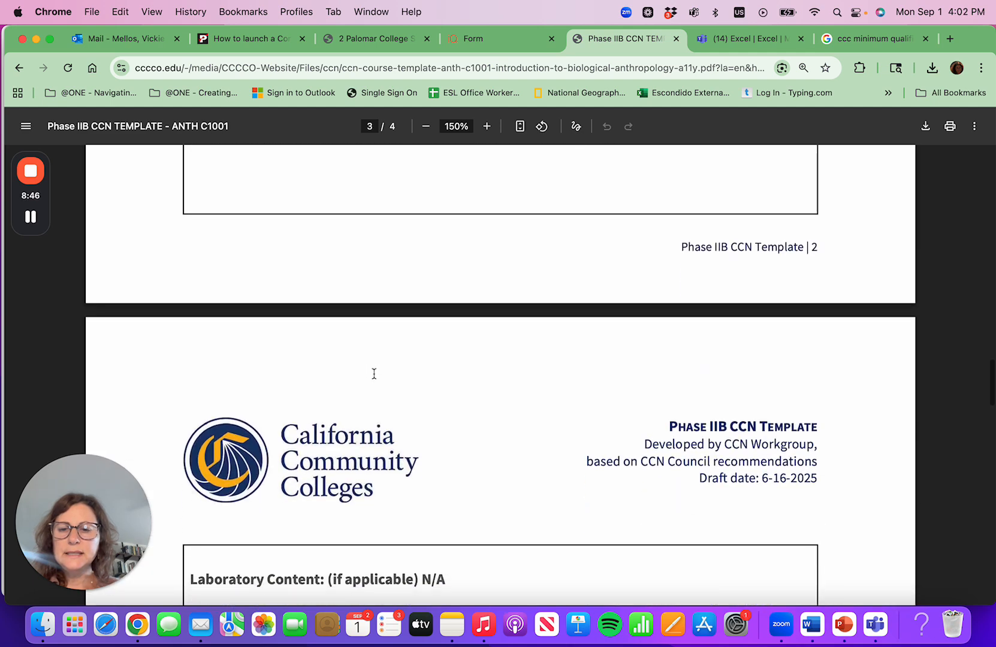
scroll(374, 374, down, 3)
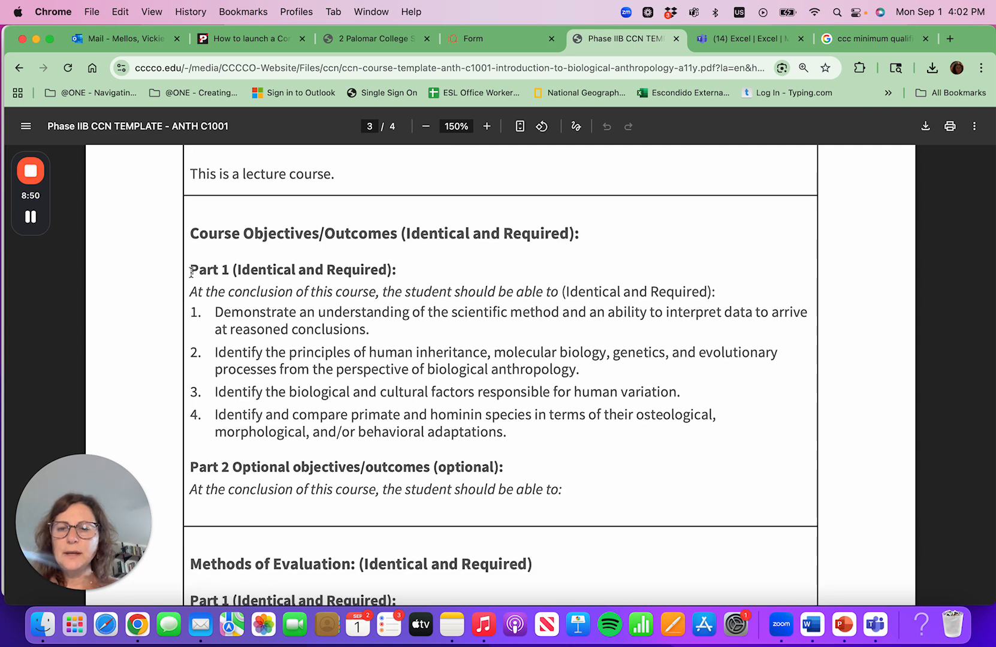
drag(212, 312, 507, 440)
key(super+c)
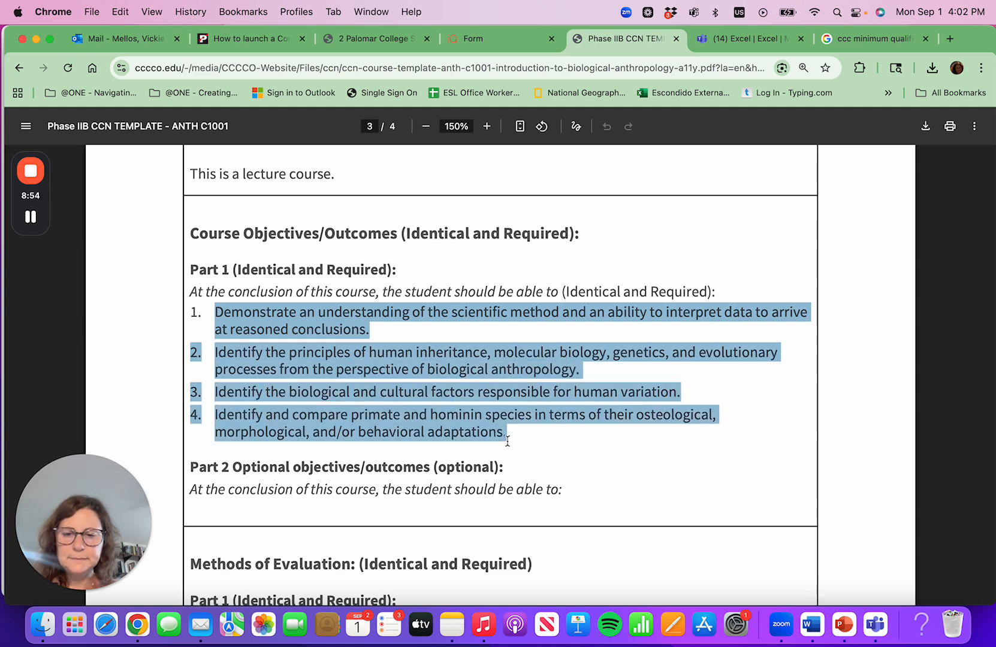
Step: Replace the existing Course Objectives Part 1 text in the proposal's Objectives section with the copied template objectives
click(467, 43)
scroll(231, 386, down, 5)
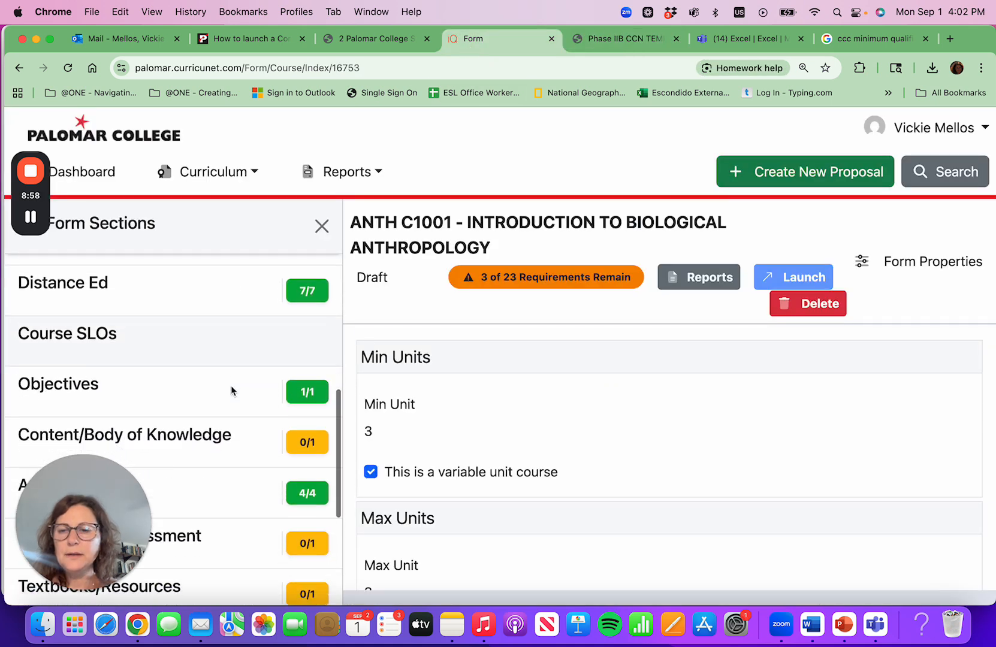
click(190, 345)
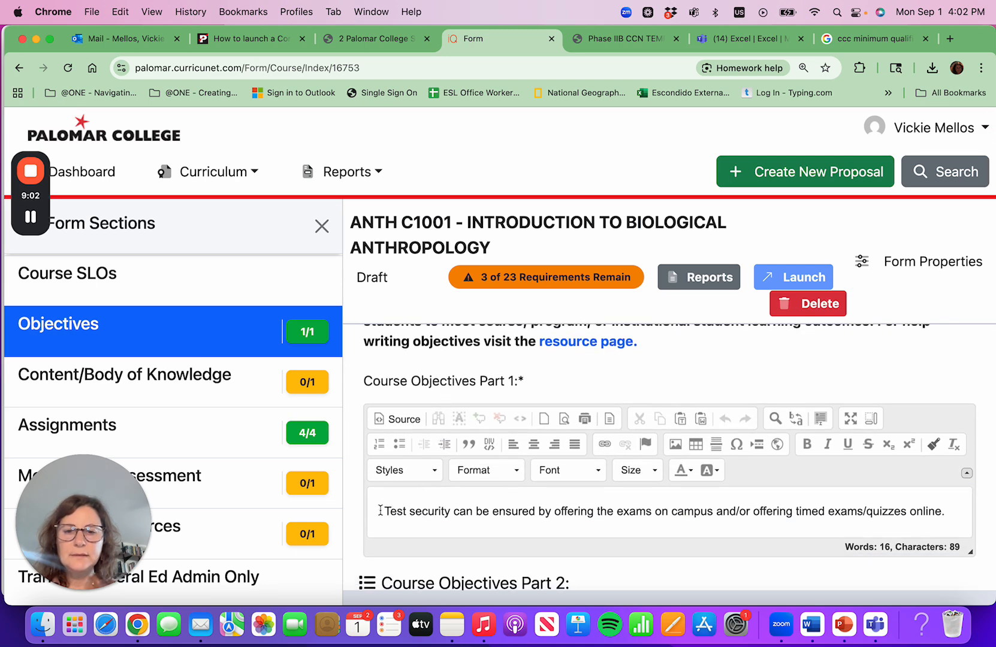
drag(382, 509, 968, 508)
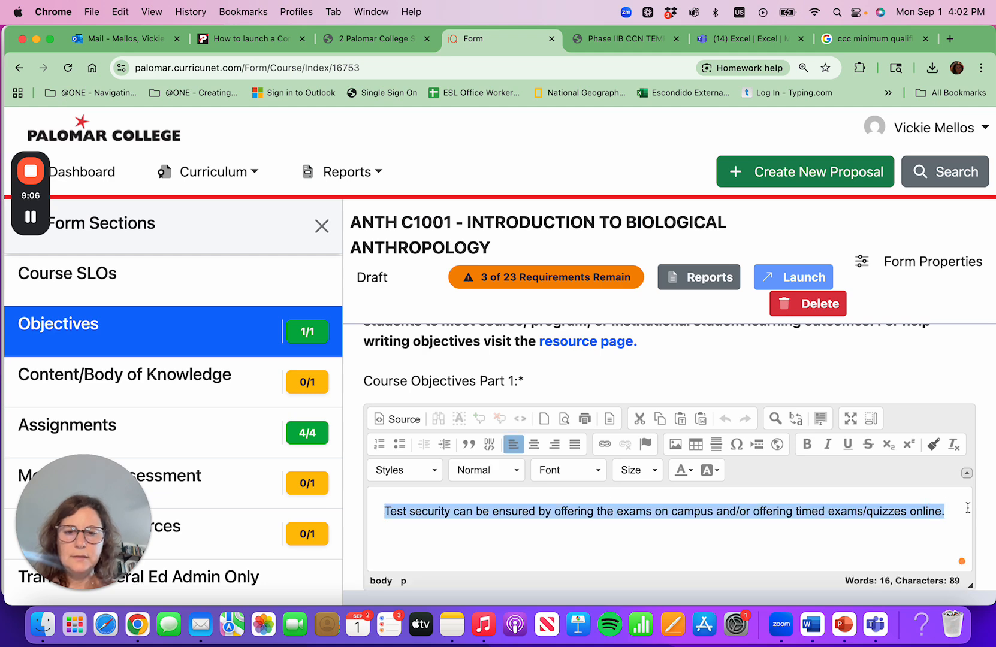
key(super+v)
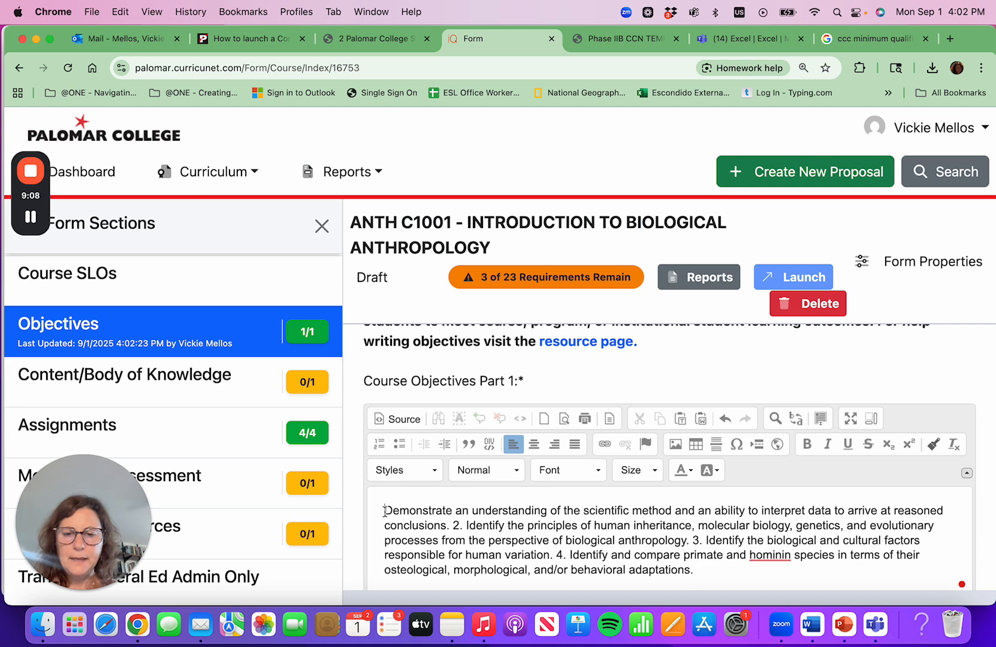
Step: Put "1." before the first objective, and move the second objective to its own paragraph without its pasted number
click(384, 511)
text(1.)
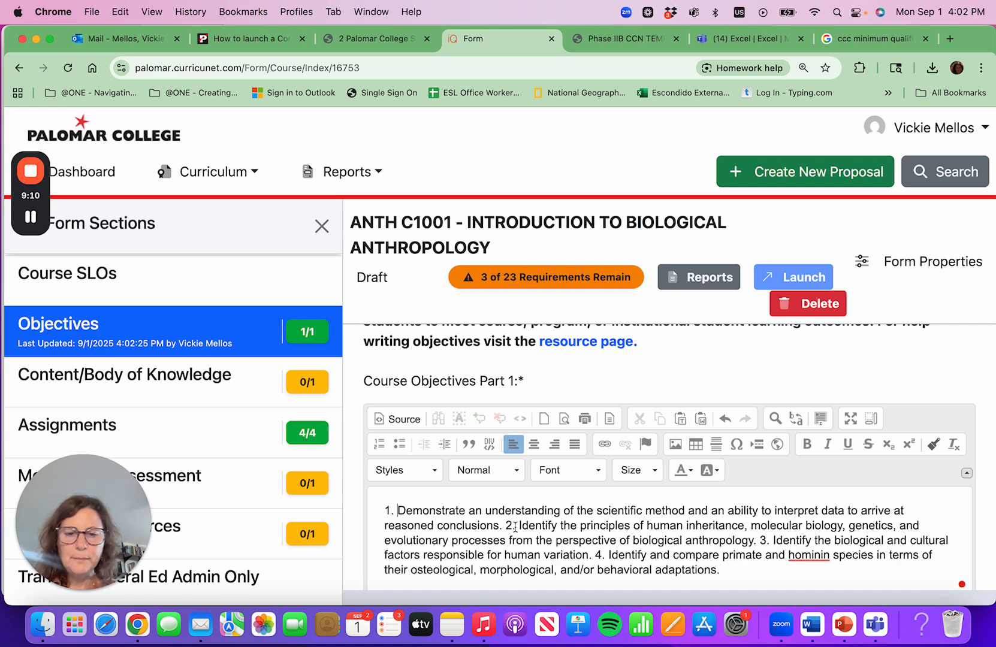
click(520, 526)
key(BackSpace)
key(BackSpace)
key(BackSpace)
key(Return)
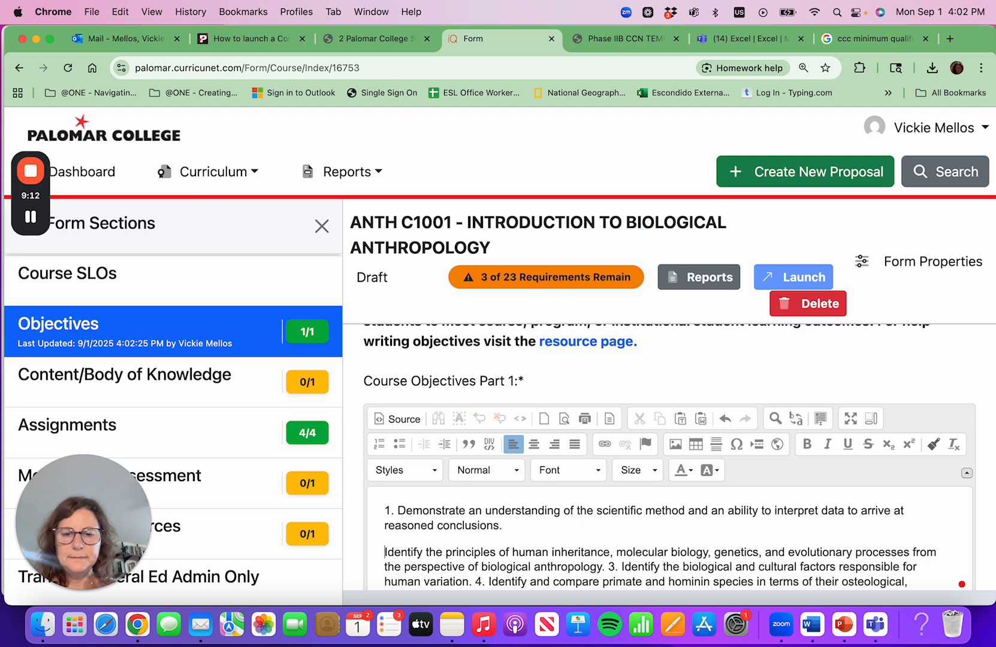
Step: Format the Part 1 objectives as a numbered list and delete the duplicate "1." from the first item
drag(397, 513, 839, 502)
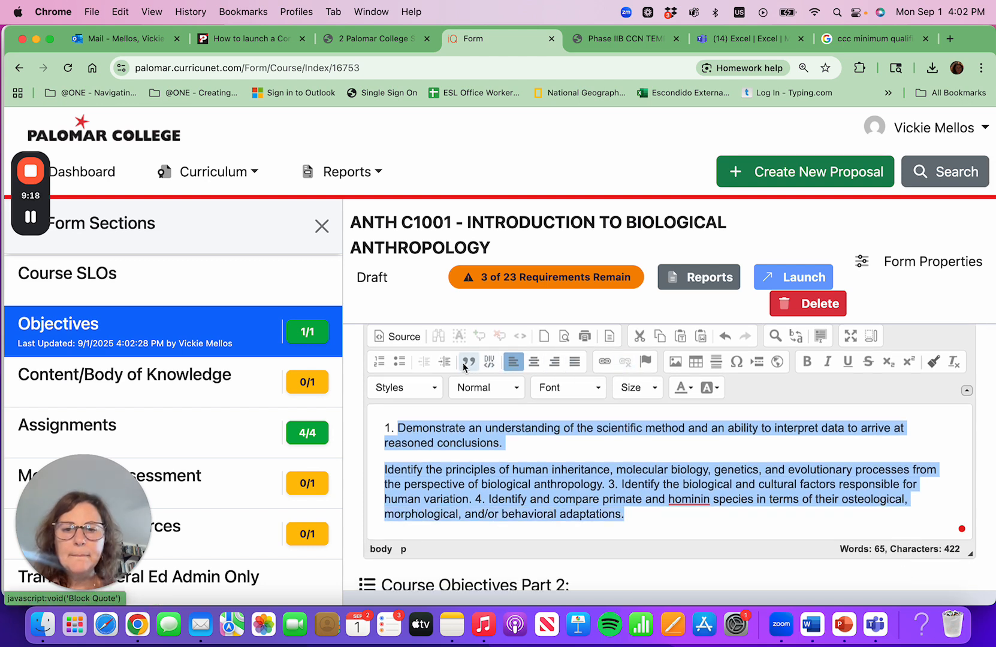
click(379, 361)
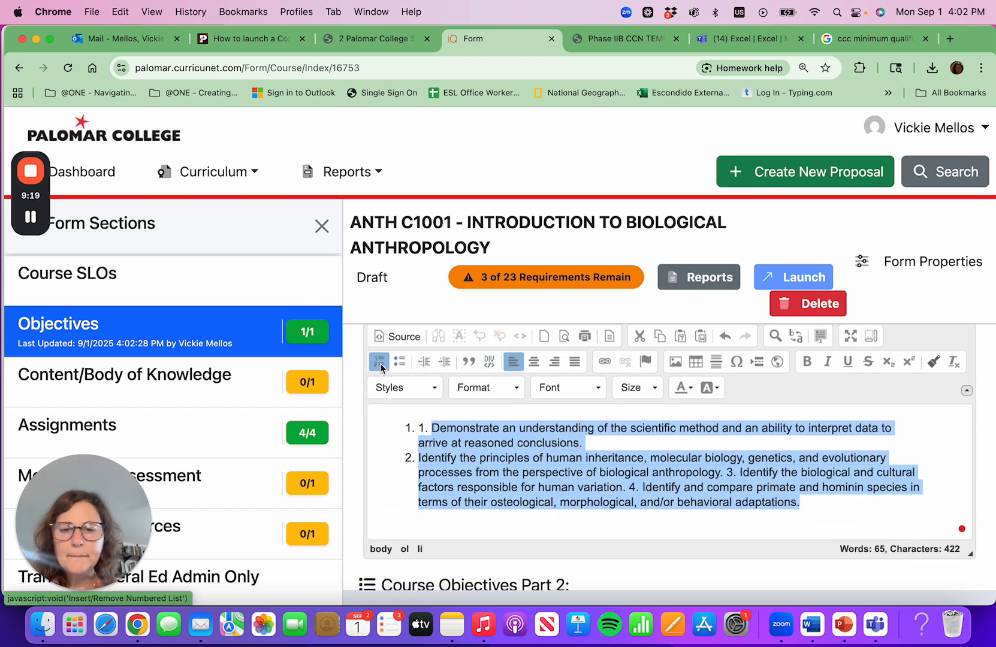
click(433, 429)
key(BackSpace)
key(BackSpace)
key(BackSpace)
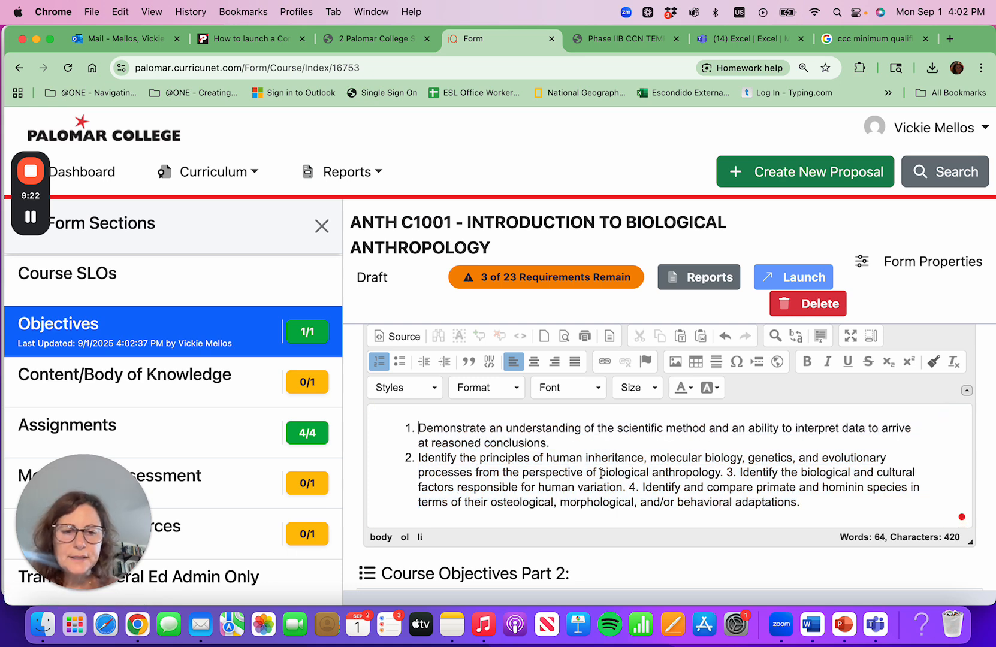
Step: Split the third and fourth objectives into separate list items, deleting their pasted numbers "3." and "4."
click(739, 473)
key(BackSpace)
key(BackSpace)
key(BackSpace)
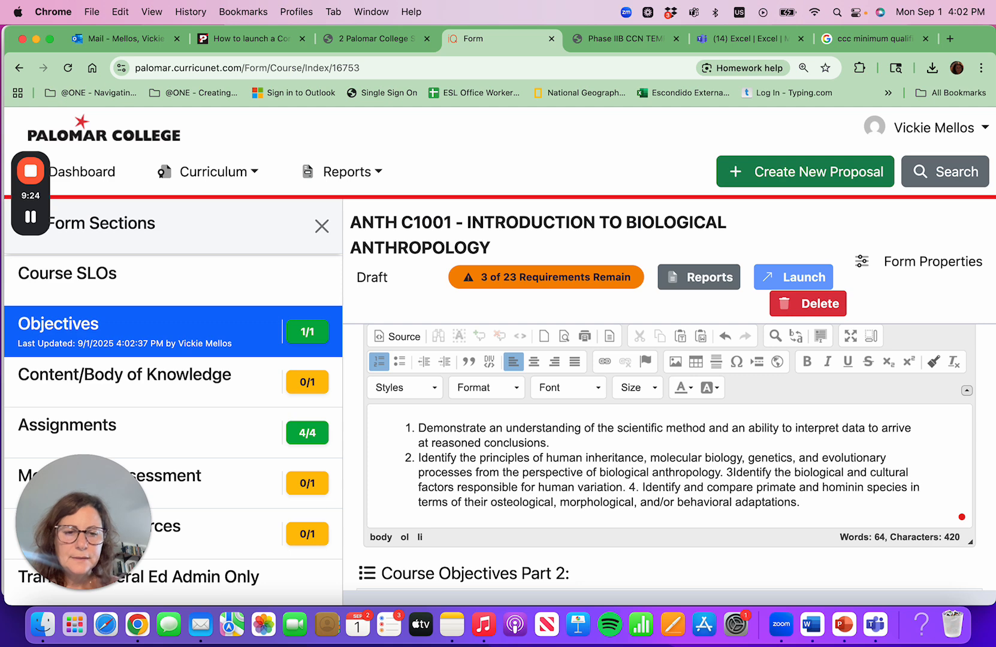
key(Return)
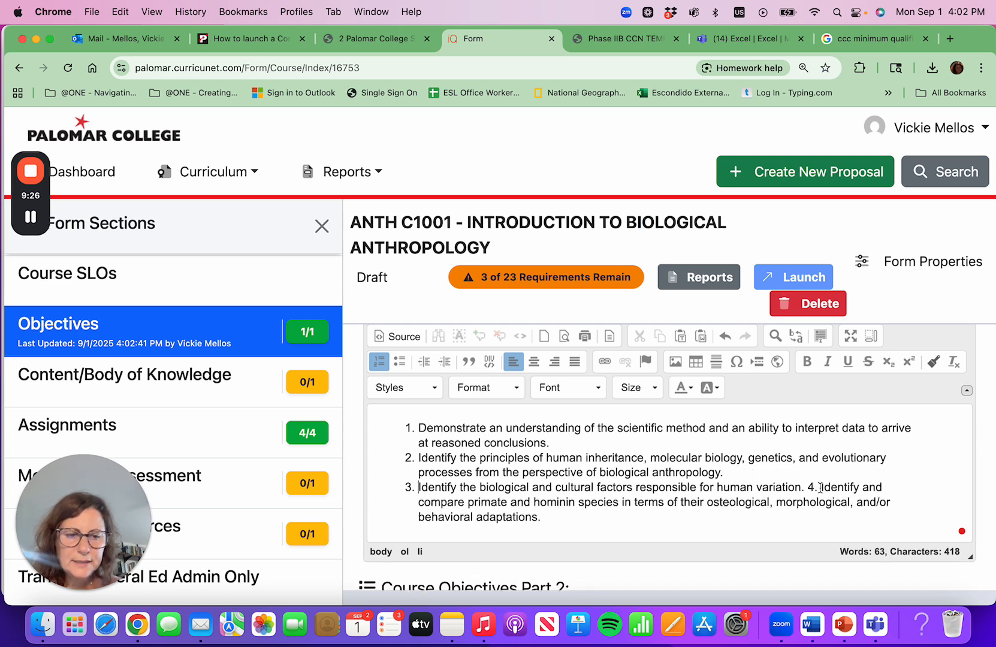
key(BackSpace)
key(BackSpace)
key(BackSpace)
key(Return)
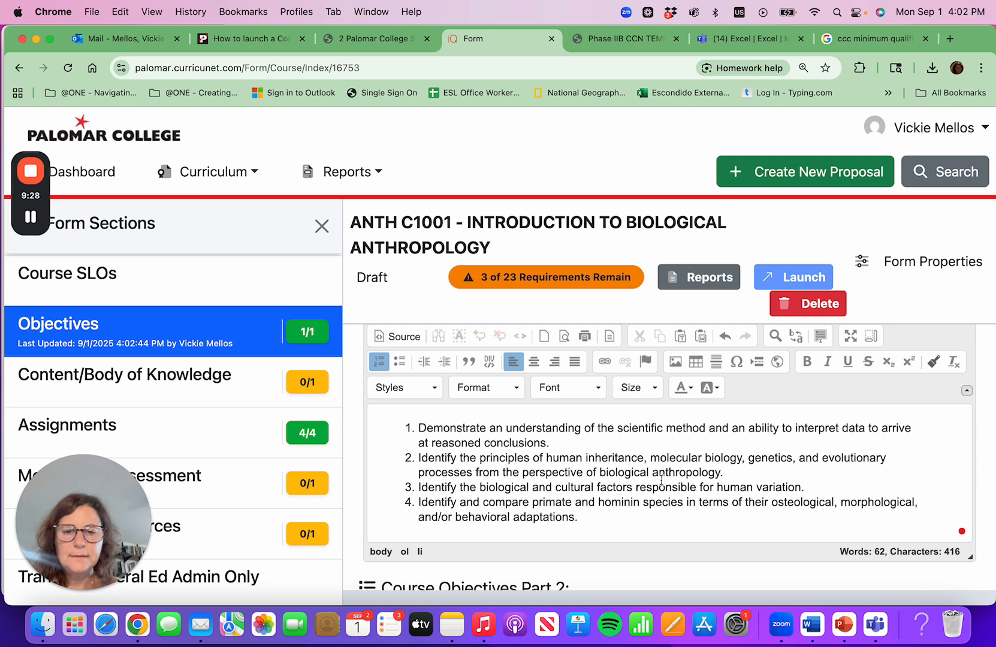
Step: Review the prefilled Course Objectives Part 2 list in the Objectives section
scroll(661, 480, down, 5)
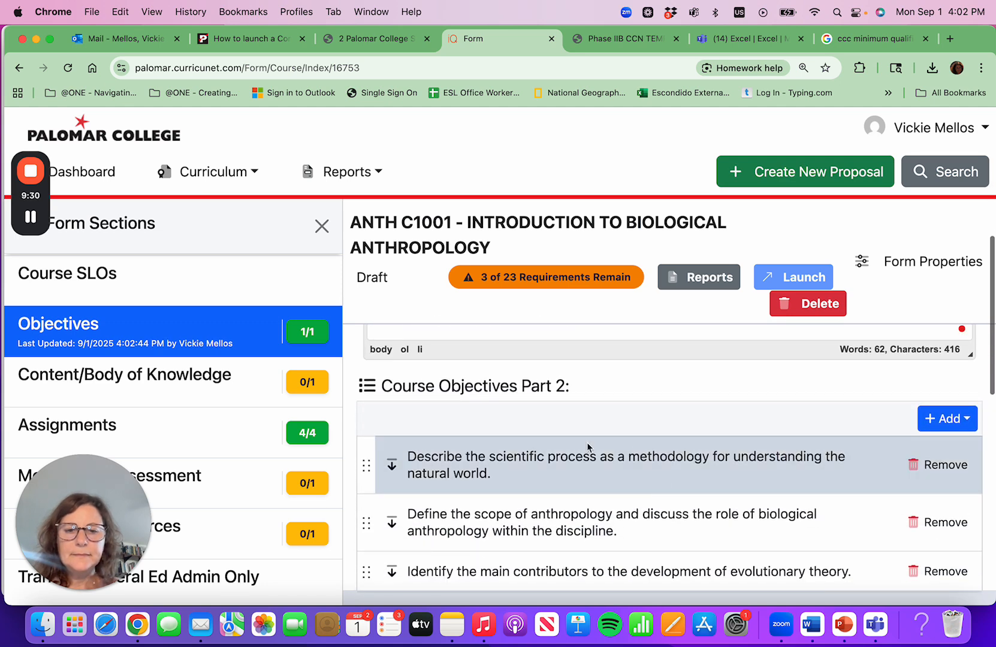
scroll(587, 443, down, 6)
scroll(587, 443, down, 3)
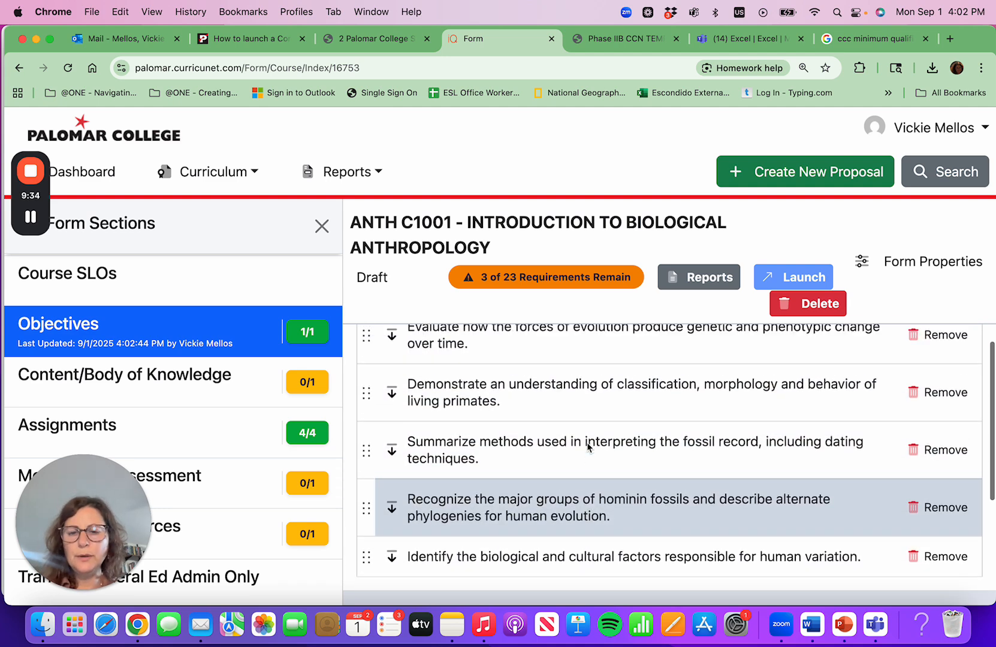
scroll(587, 445, up, 4)
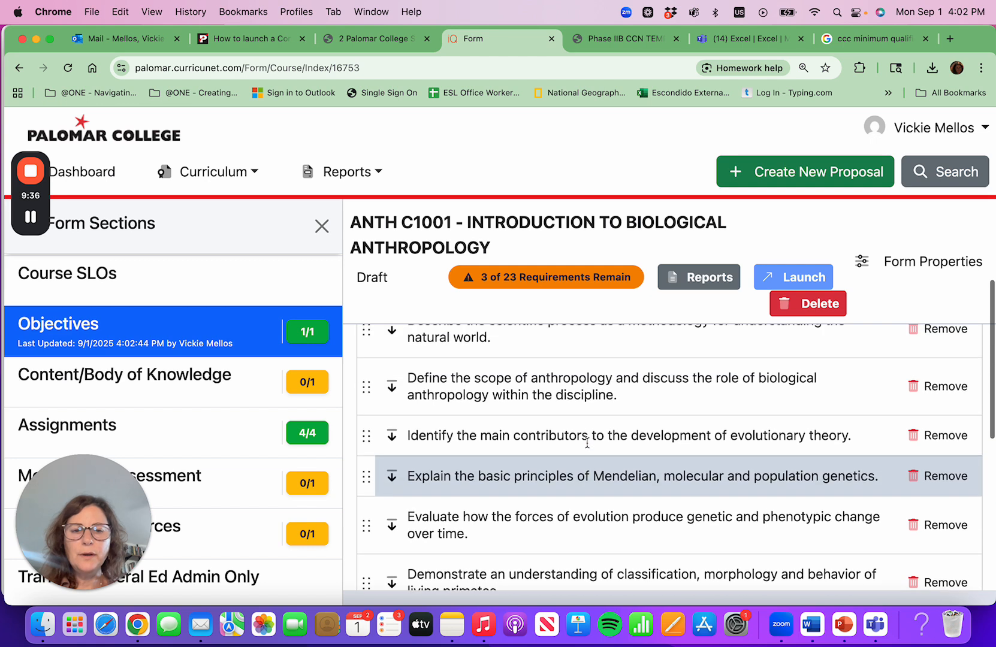
scroll(538, 450, up, 2)
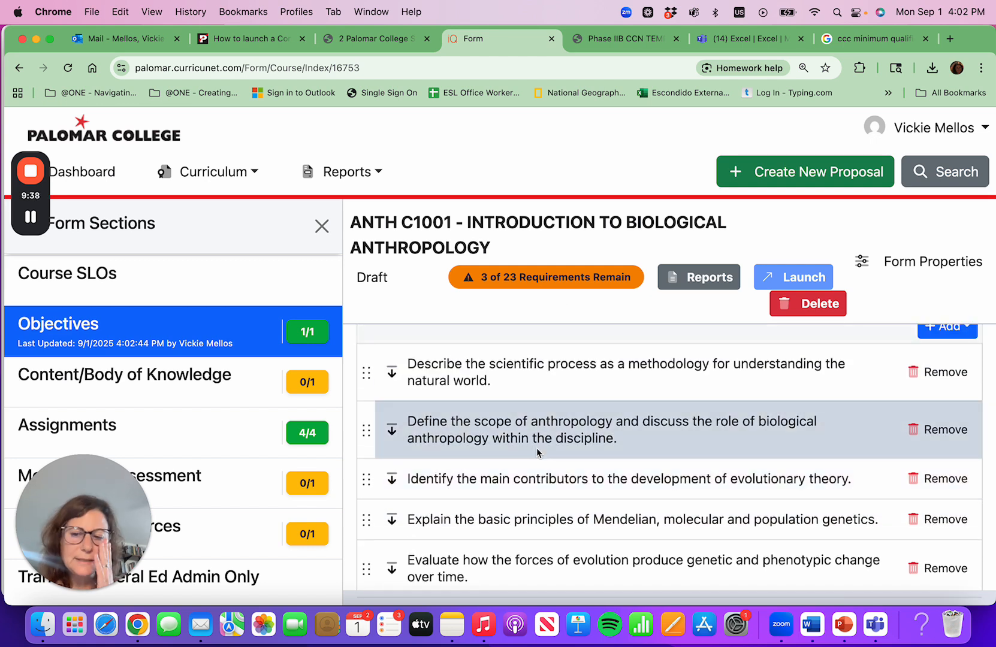
scroll(562, 534, up, 2)
scroll(562, 535, down, 2)
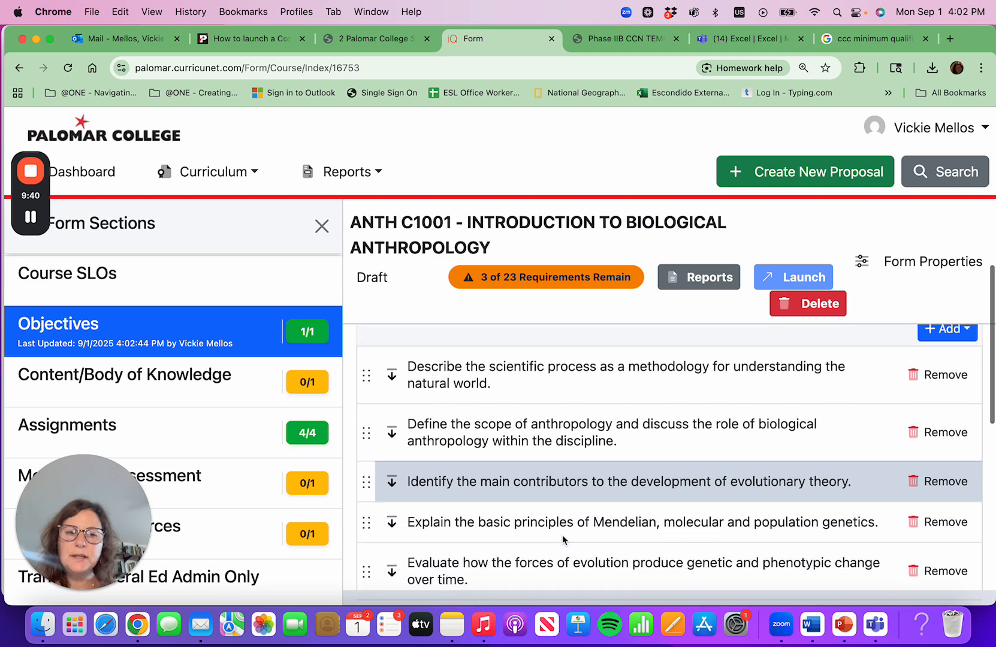
scroll(561, 534, down, 2)
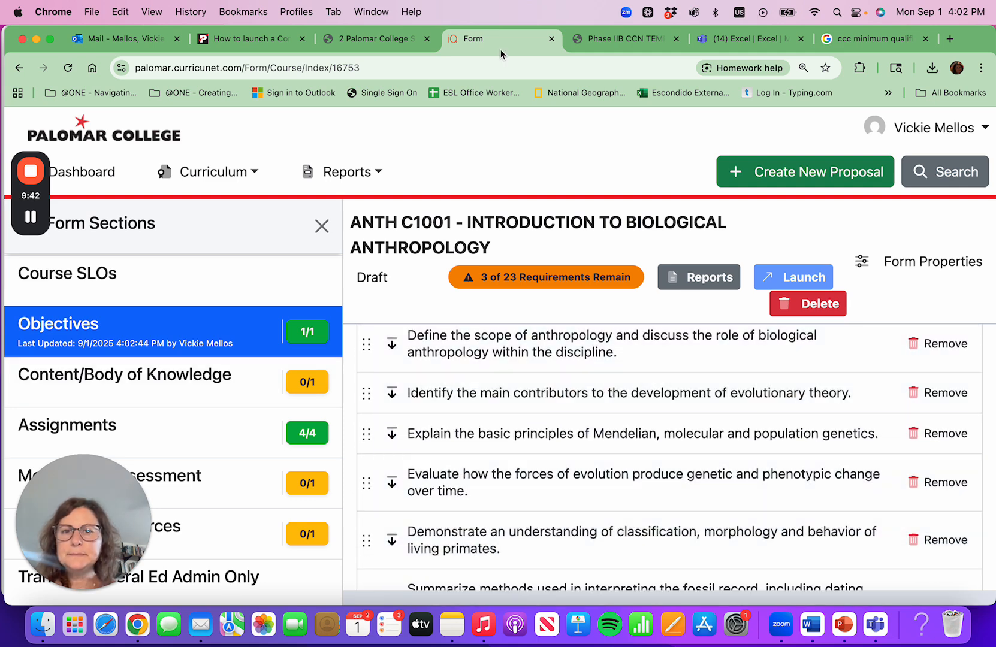
Step: Check the Content/Body of Knowledge instructions and copy the template's Part 1 Required Topics, including the heading and all ten topics
click(267, 43)
scroll(331, 335, down, 2)
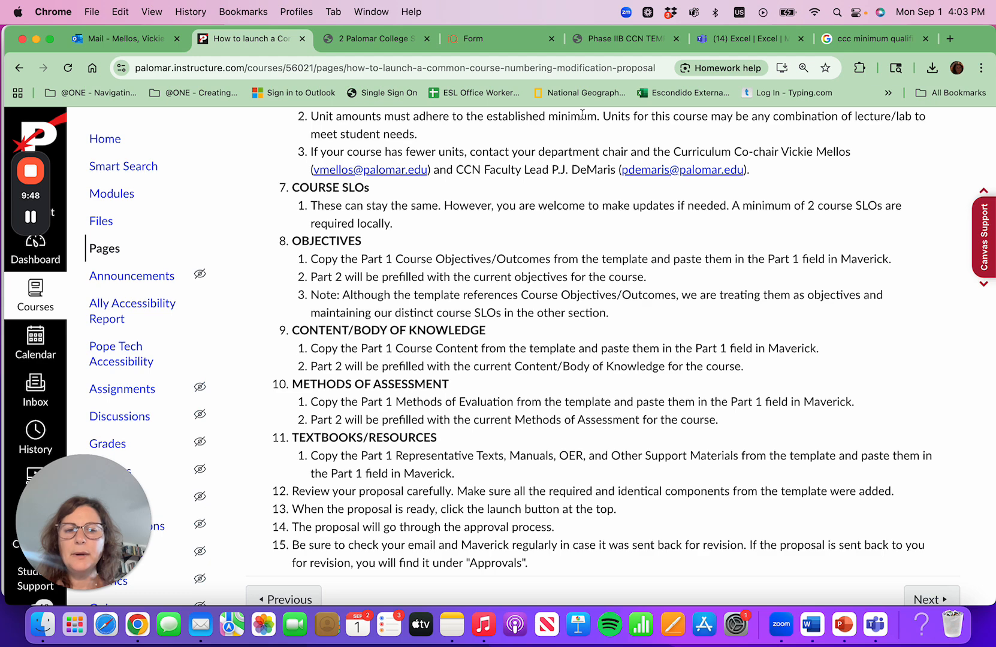
click(506, 41)
click(598, 39)
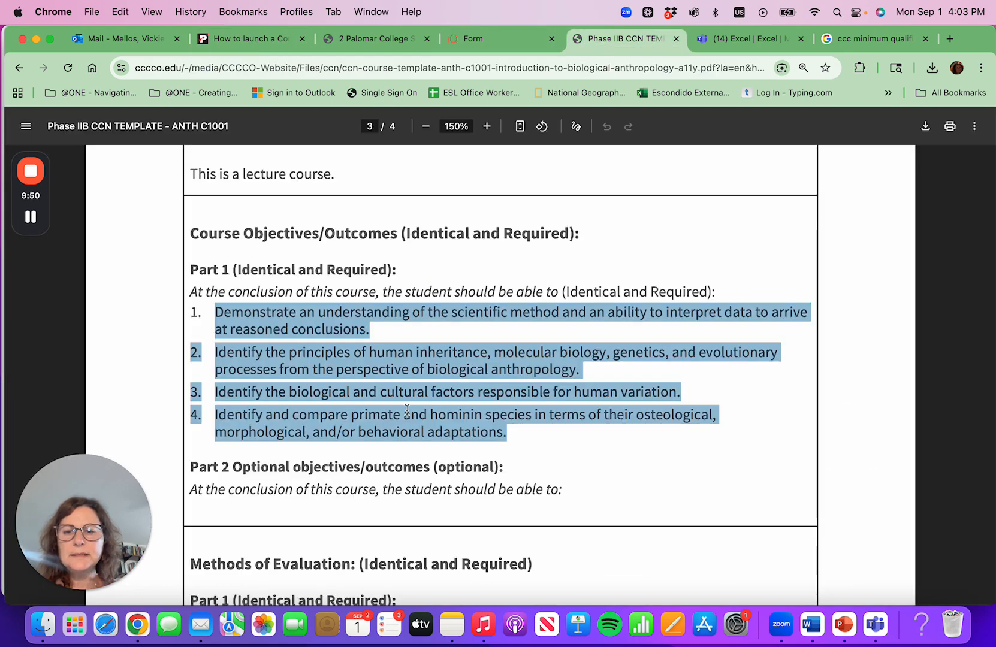
scroll(407, 410, up, 15)
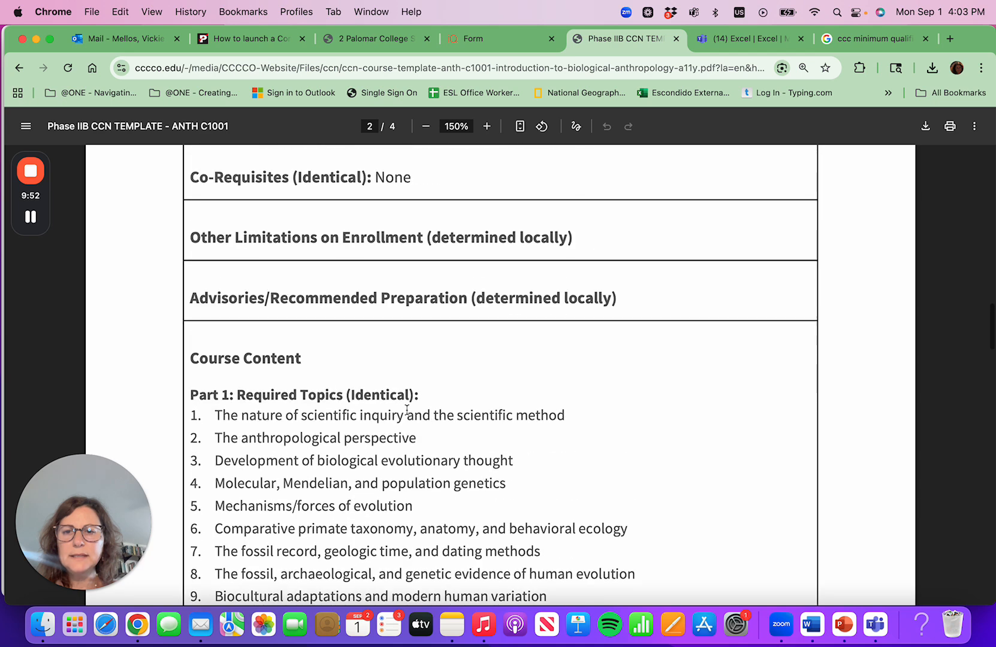
scroll(407, 410, down, 4)
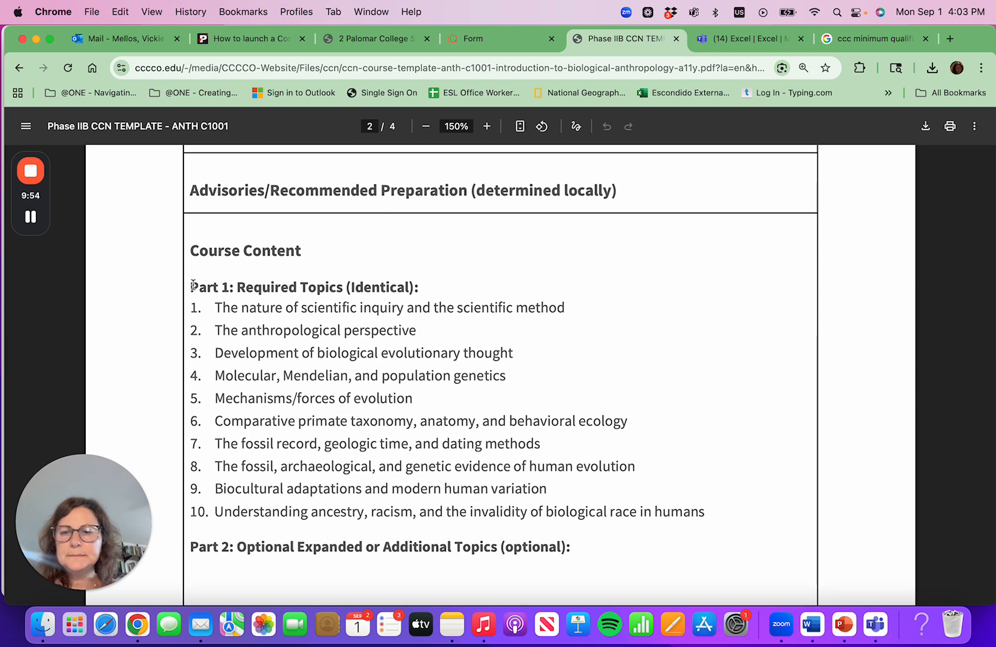
drag(191, 285, 710, 519)
key(super+c)
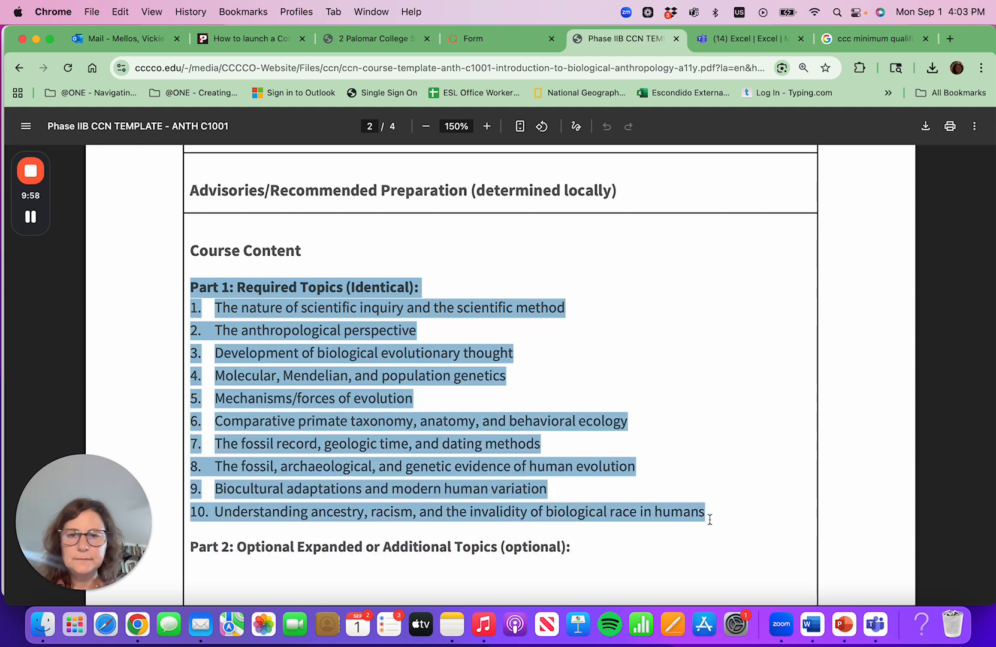
Step: Paste the ten required topics into Course Content Part 1 and delete the pasted heading "Part 1: Required Topics (Identical):"
click(479, 41)
click(216, 382)
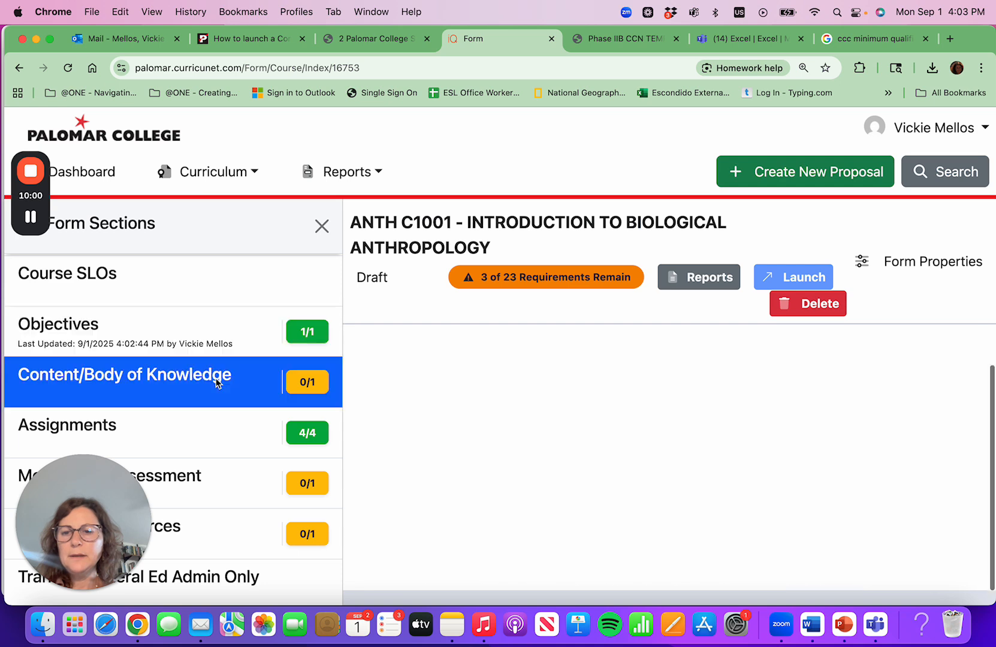
scroll(458, 421, down, 2)
click(424, 493)
key(super+v)
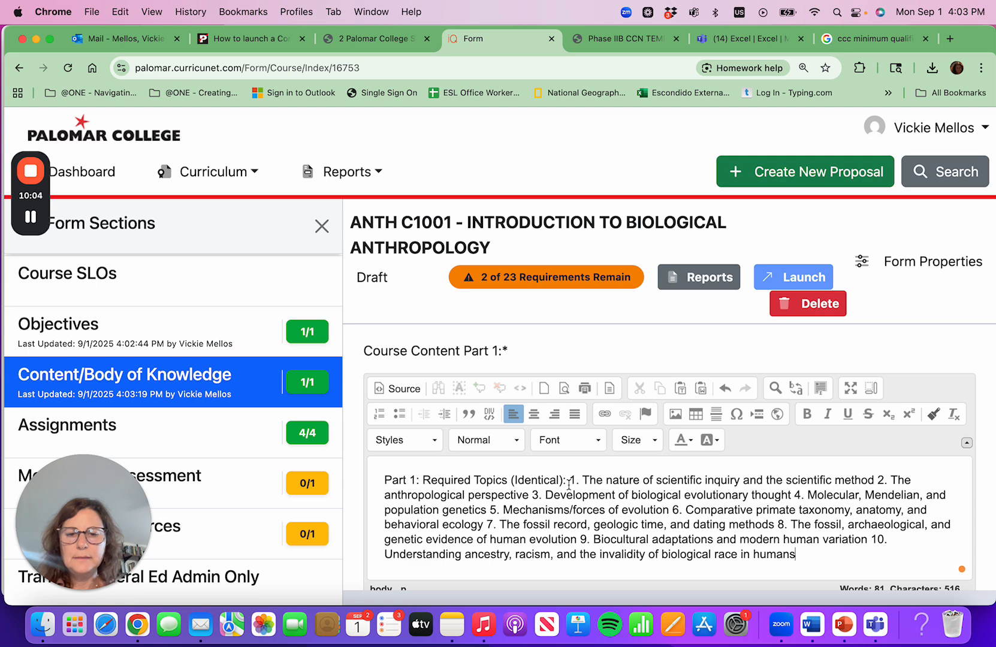
drag(570, 483, 384, 481)
key(BackSpace)
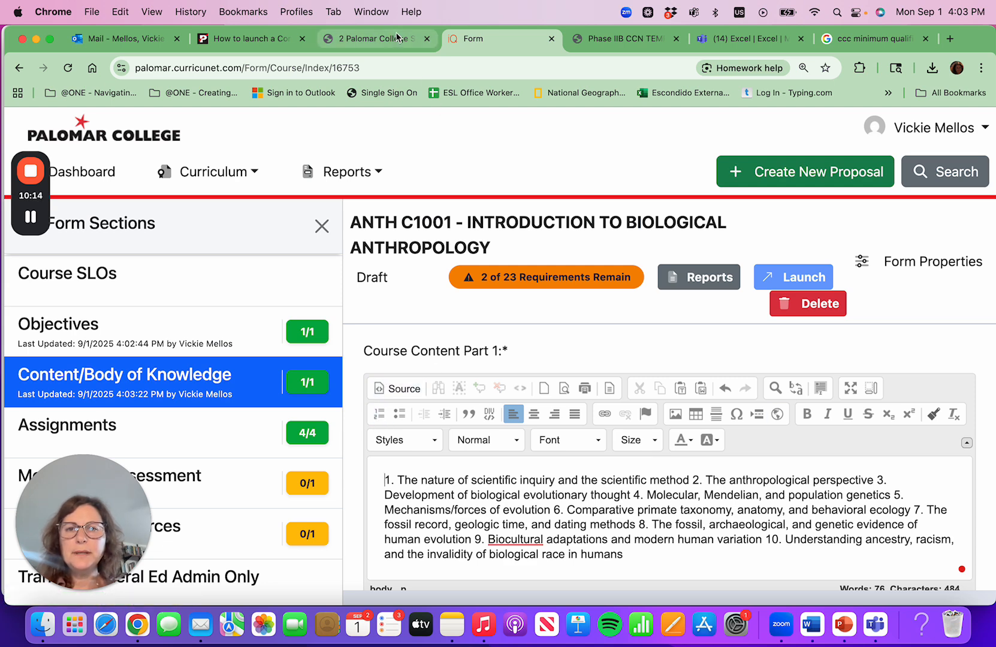
Step: Check the Methods of Assessment instructions and copy both Part 1 Methods of Evaluation paragraphs from the template
click(618, 41)
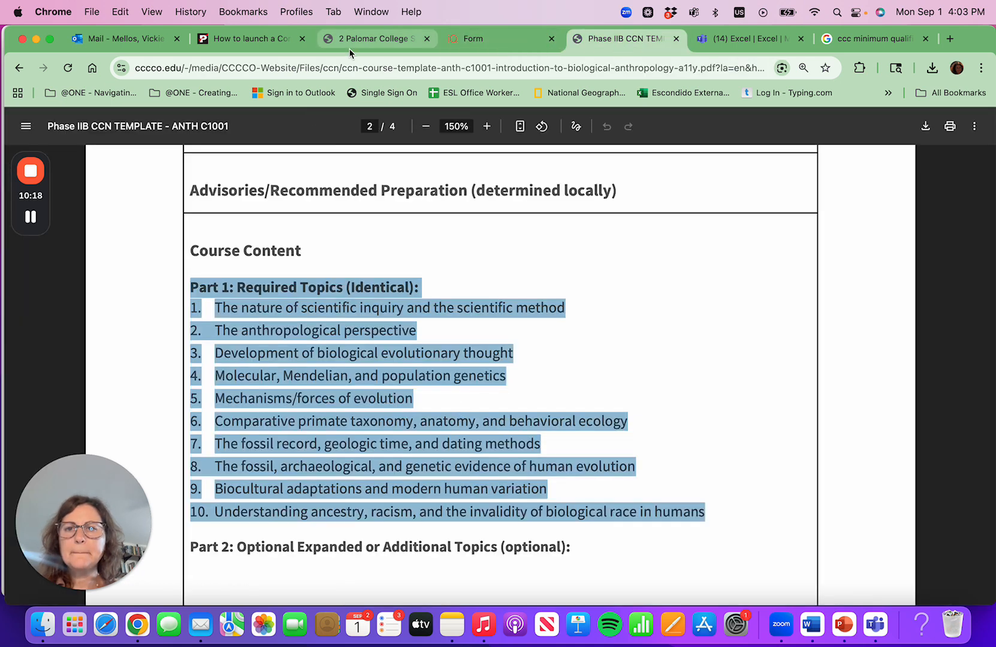
click(278, 42)
scroll(343, 306, down, 2)
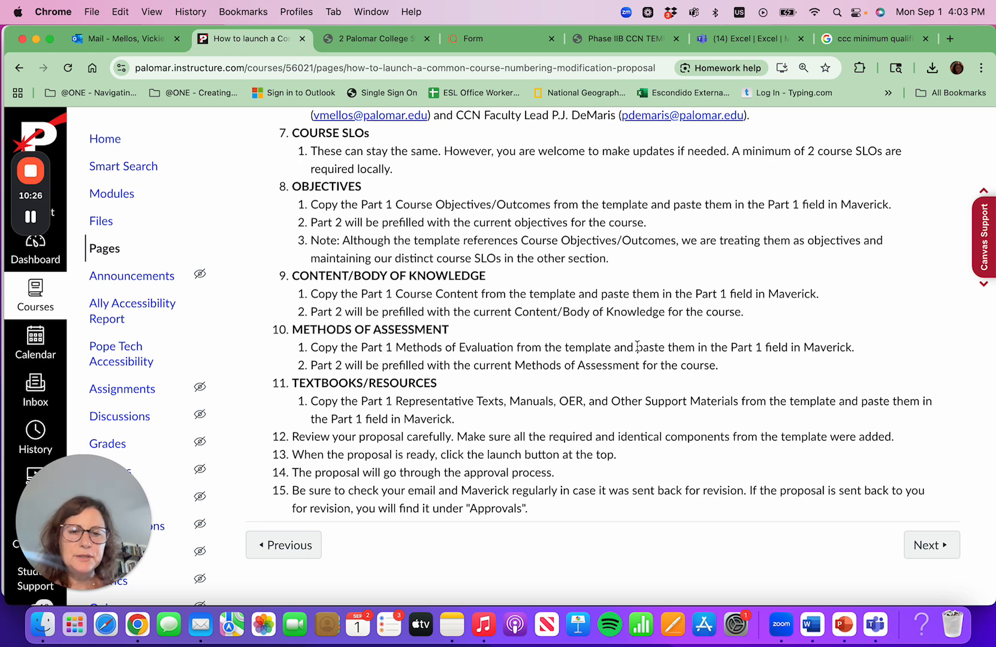
click(608, 39)
scroll(385, 410, down, 5)
scroll(385, 410, down, 10)
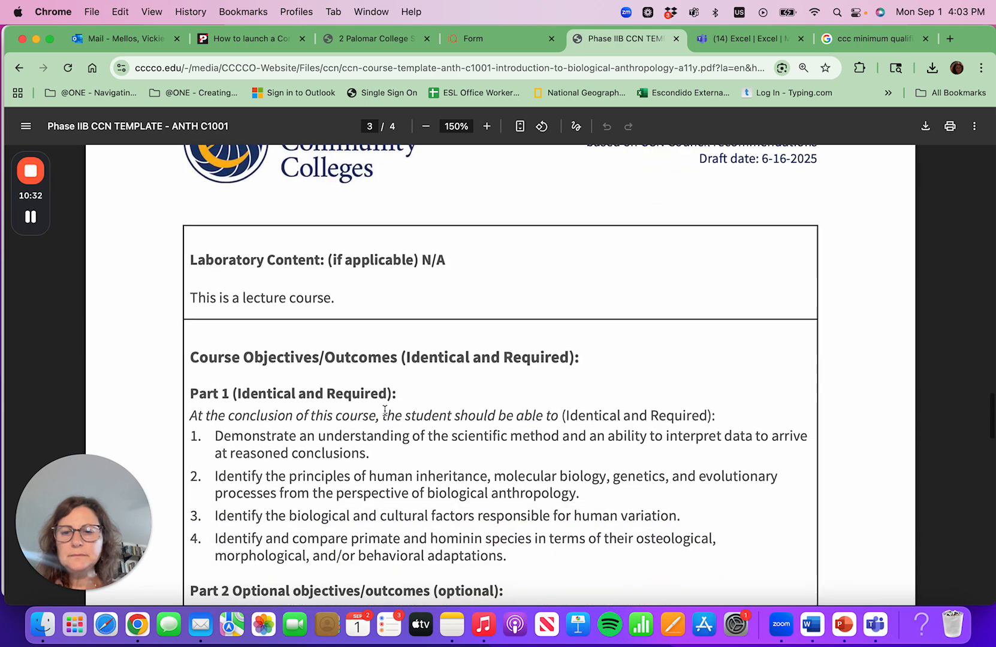
scroll(385, 411, down, 1)
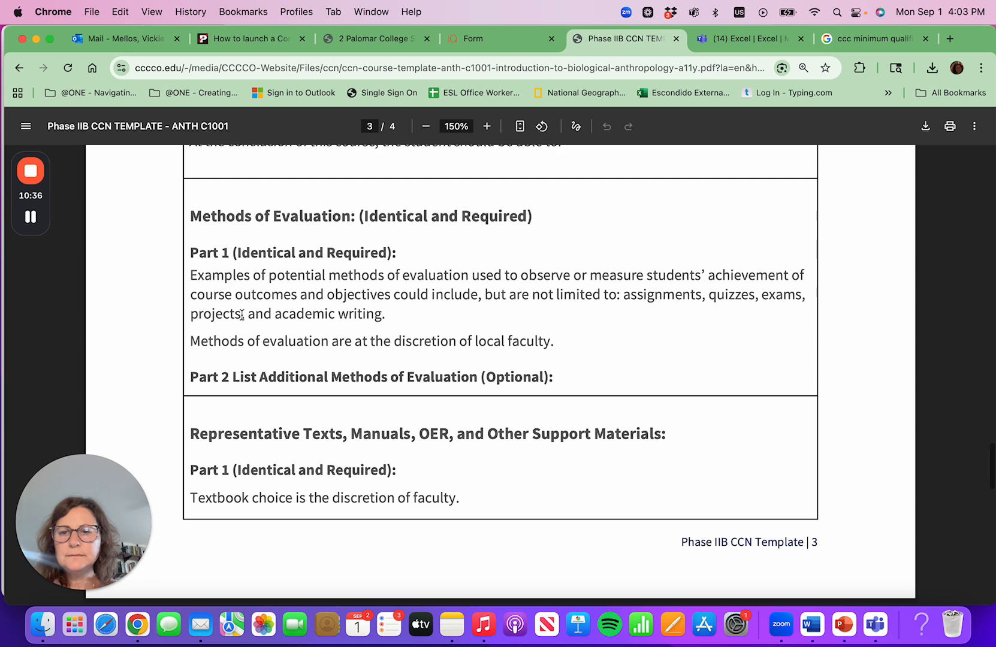
scroll(242, 316, down, 5)
scroll(242, 316, up, 10)
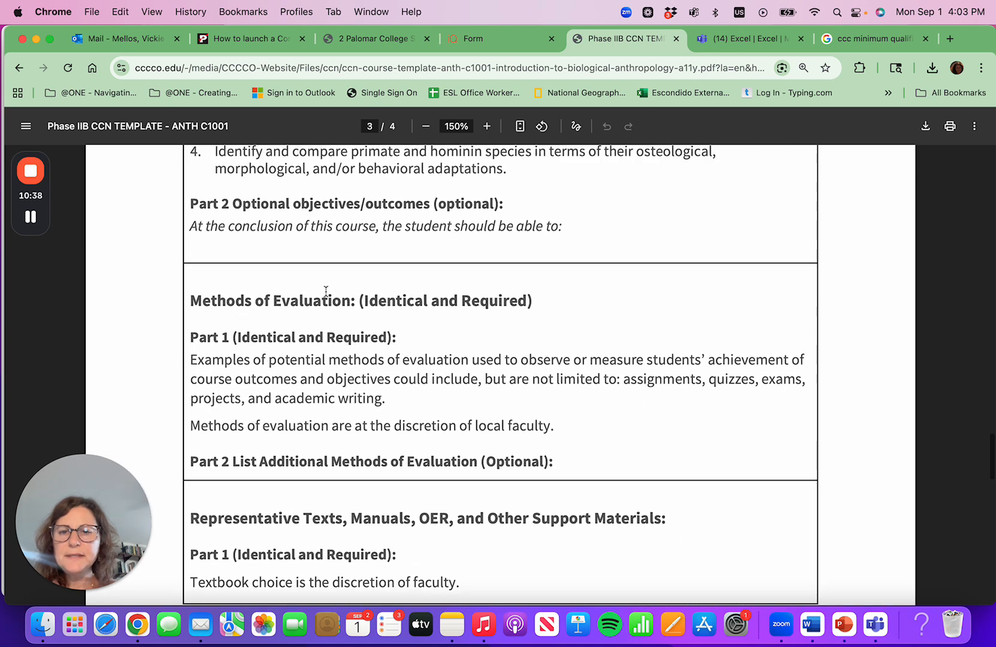
drag(192, 358, 569, 427)
key(super+c)
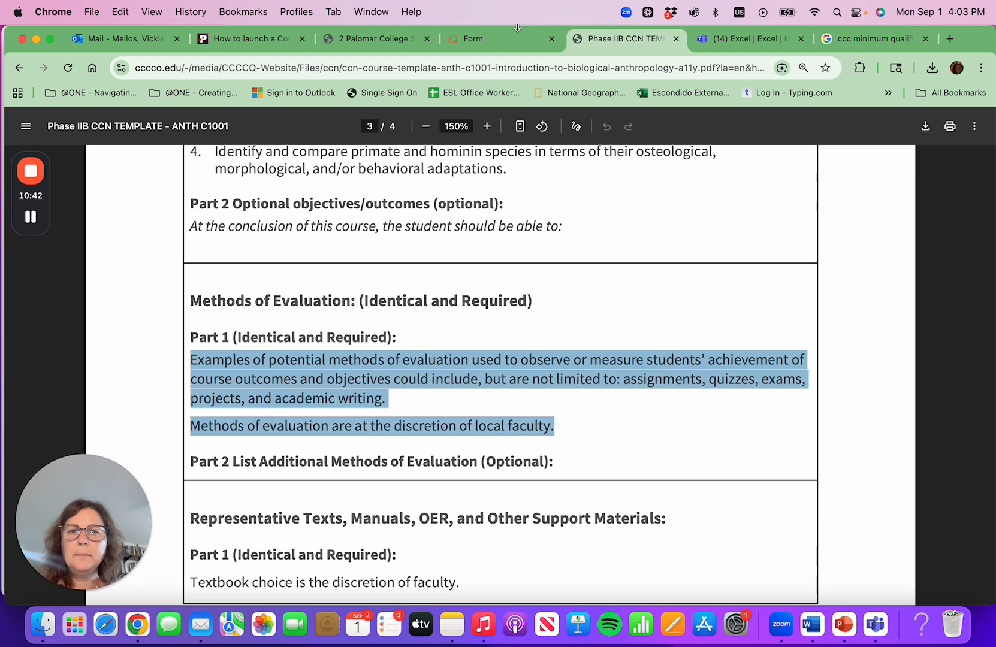
Step: Paste the evaluation text into the Part 1 field of Methods of Assessment and review the prefilled assessment methods below it
click(464, 42)
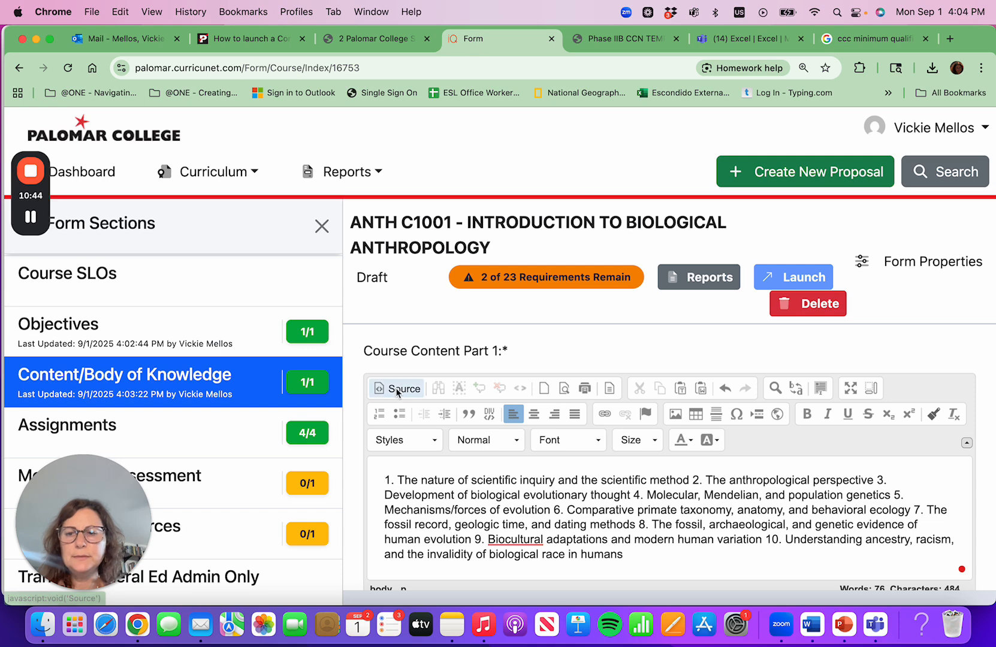
scroll(201, 423, down, 5)
click(179, 326)
scroll(413, 389, down, 6)
click(408, 500)
key(super+v)
scroll(410, 504, down, 4)
scroll(410, 504, down, 8)
scroll(409, 504, up, 1)
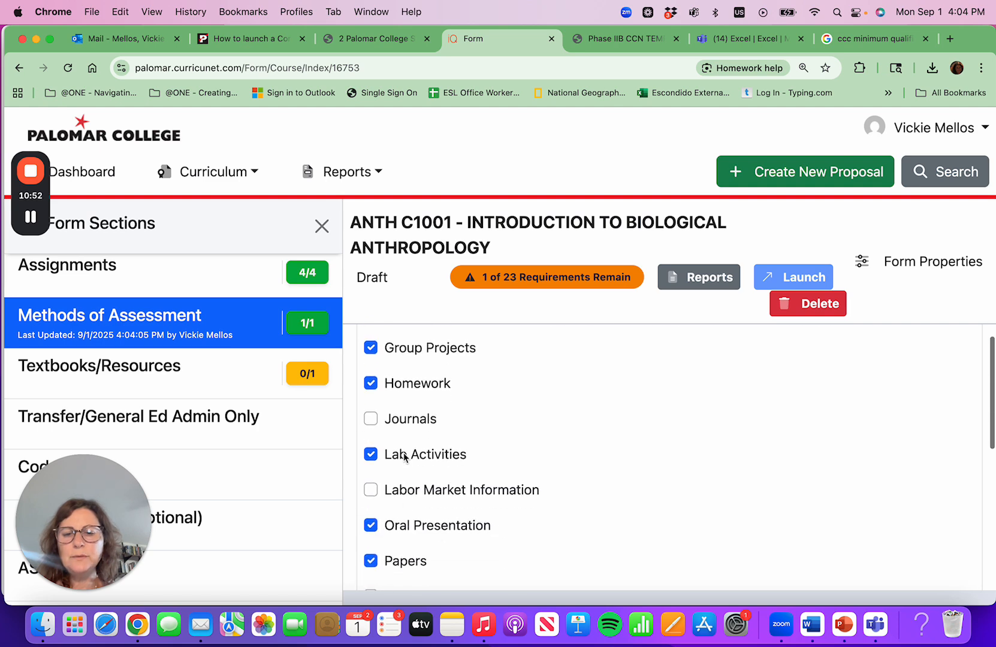
Step: Check the Textbooks/Resources instructions and copy "Textbook choice is the discretion of faculty." from the template's Representative Texts Part 1
click(362, 37)
click(259, 41)
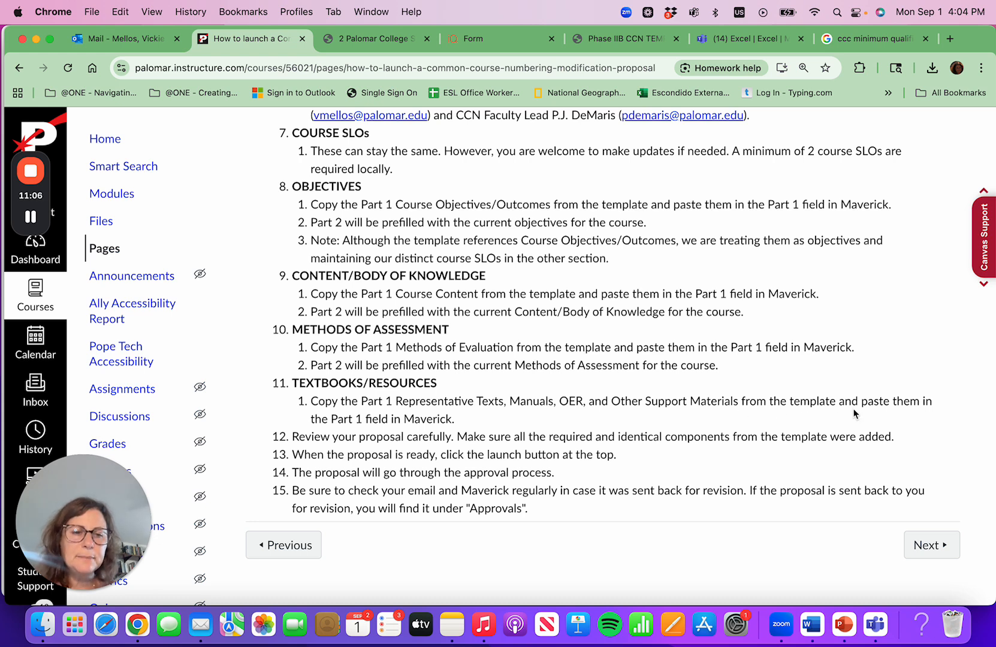
click(616, 43)
scroll(447, 378, down, 5)
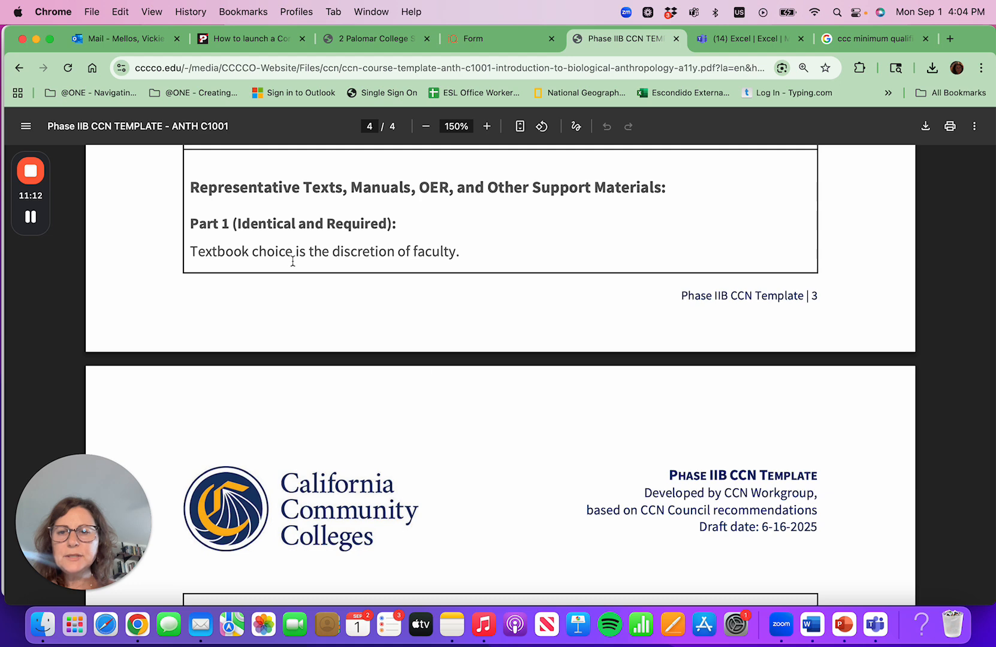
scroll(292, 261, down, 1)
drag(192, 224, 198, 225)
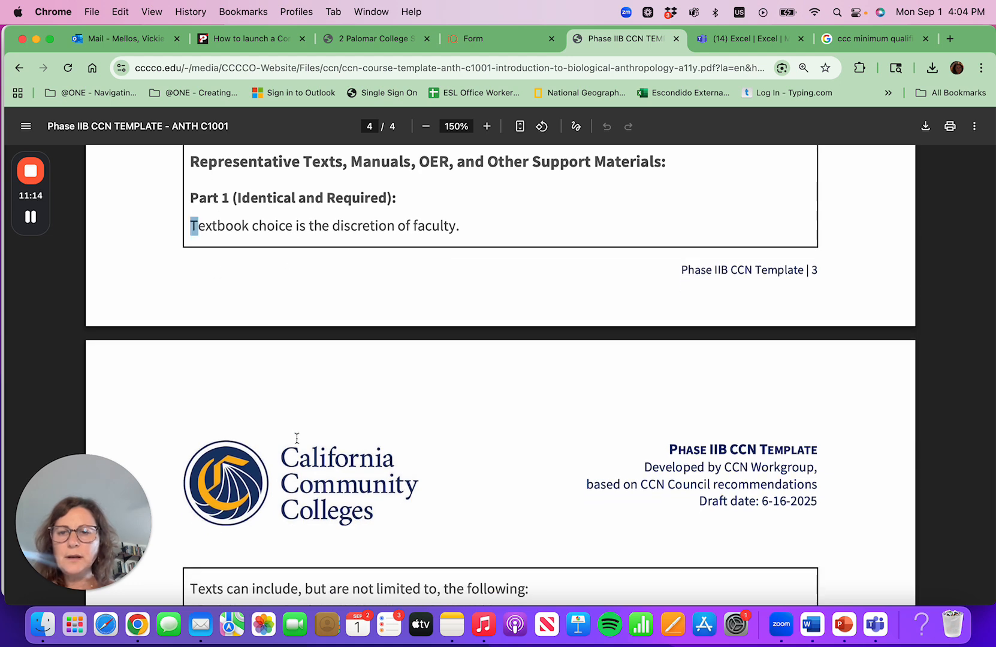
shift+click(468, 226)
key(super+c)
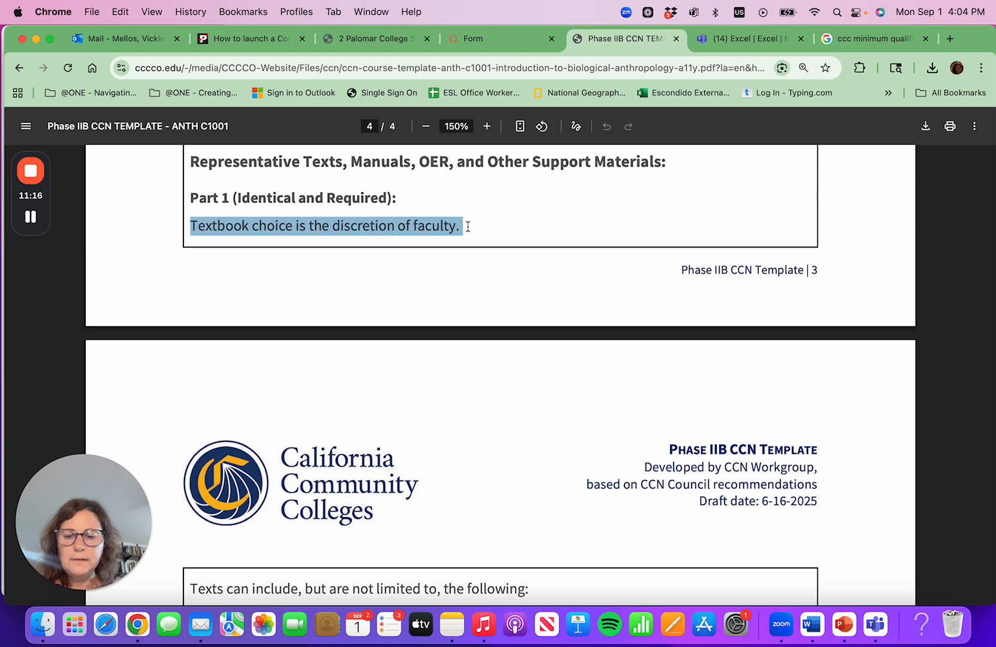
Step: Paste the textbook choice statement into the Representative Texts Part 1 field of the Textbooks/Resources section
click(484, 42)
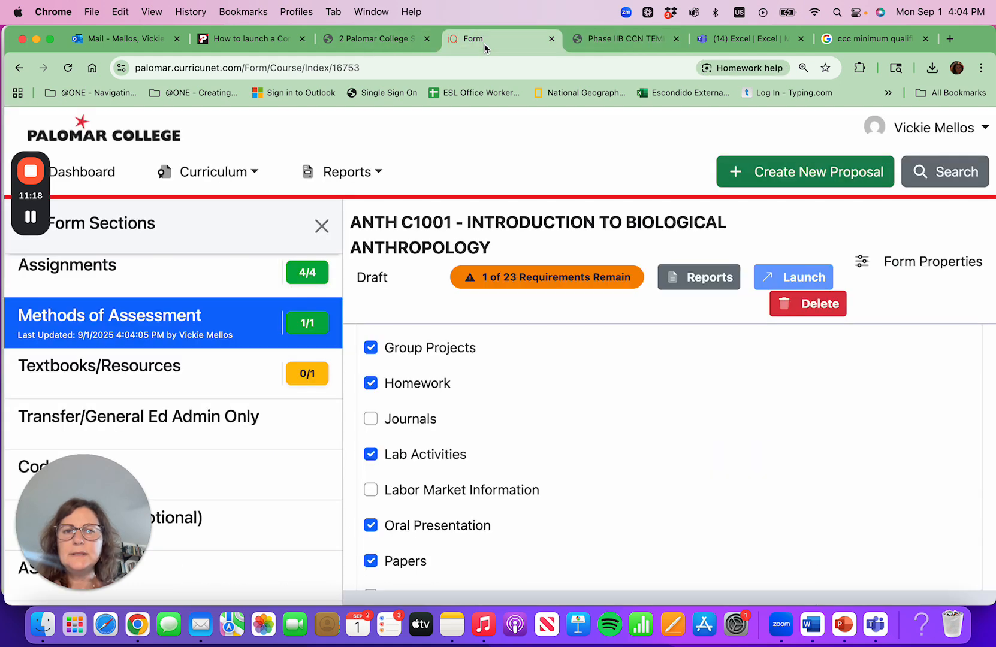
click(190, 377)
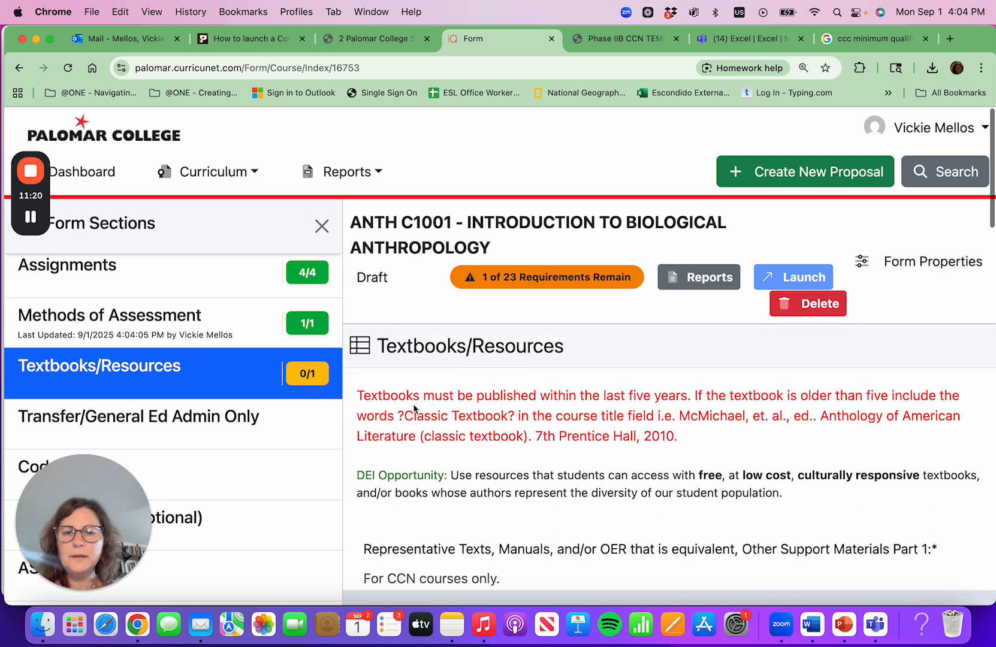
scroll(413, 432, down, 4)
click(415, 475)
key(super+v)
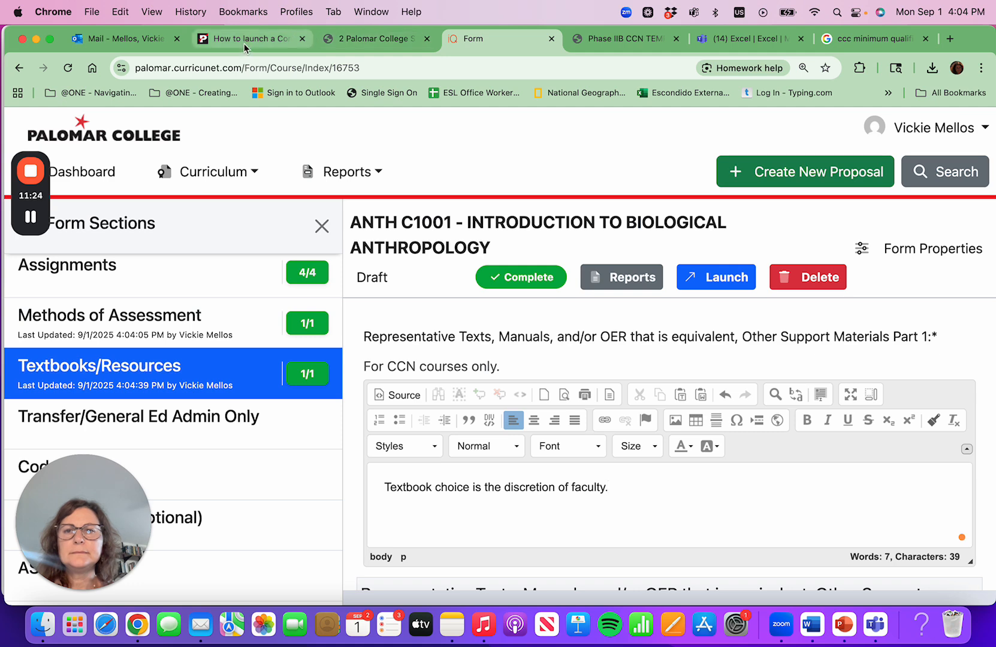
Step: Copy the template's "Texts can include, but are not limited to, the following:" list with its four references and paste it below the textbook choice statement
click(620, 43)
scroll(475, 450, down, 5)
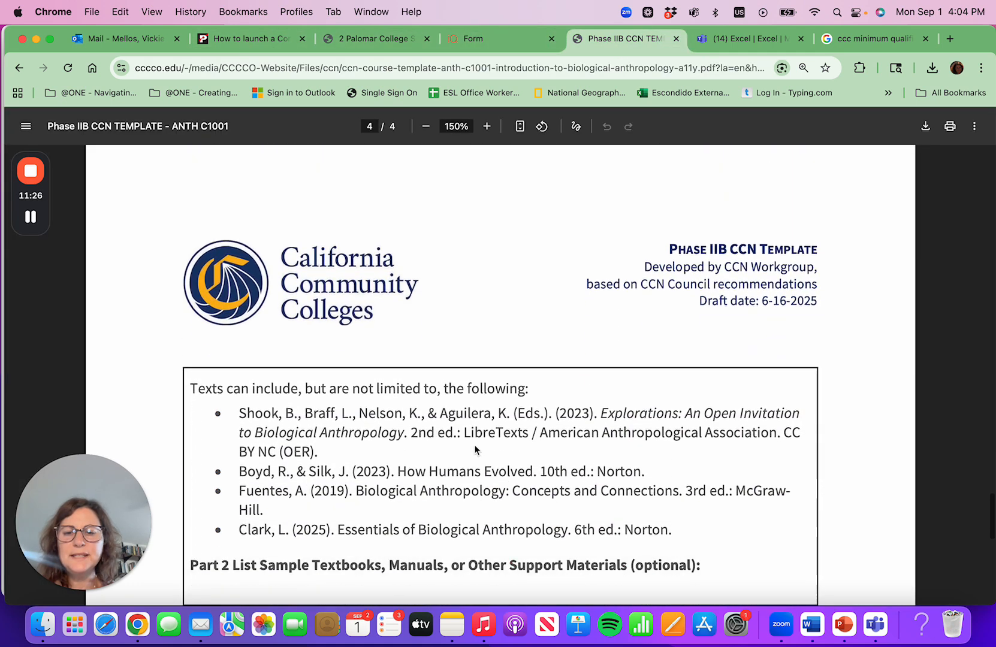
drag(193, 329, 412, 442)
key(super+c)
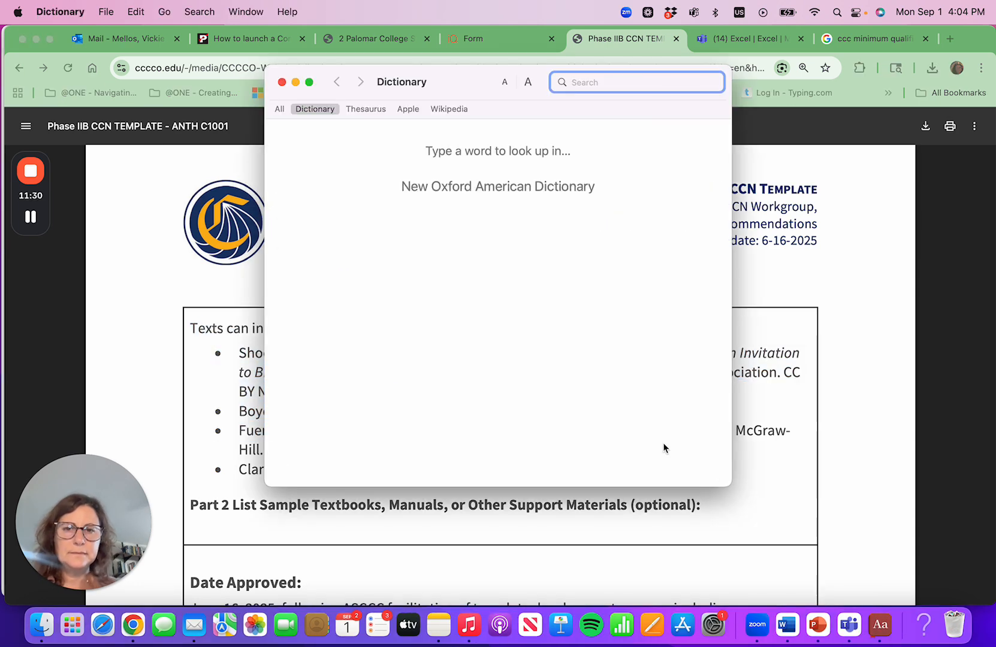
click(283, 82)
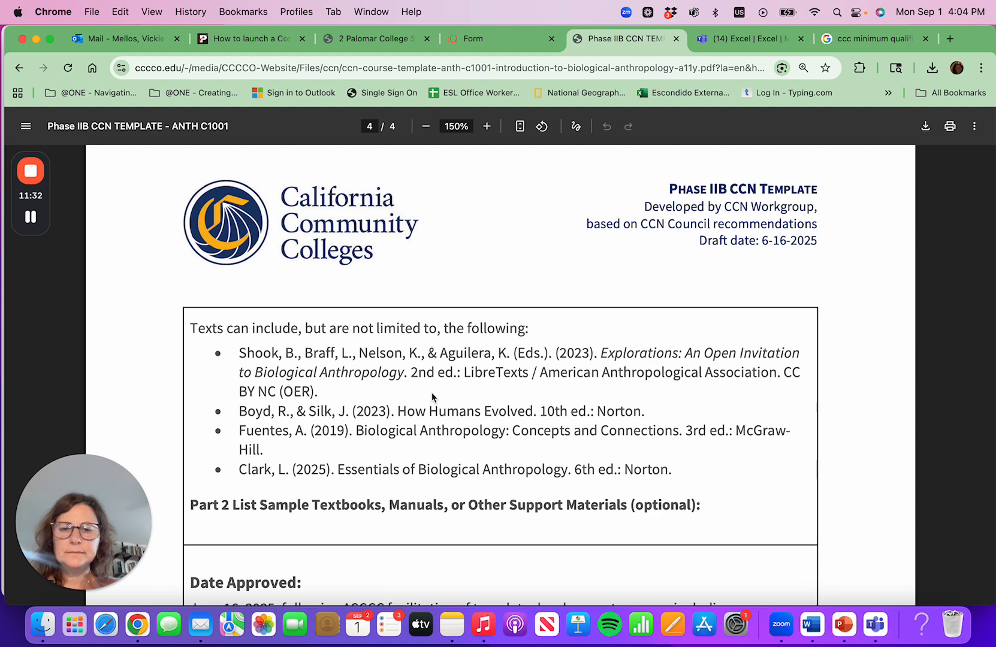
drag(682, 473, 196, 340)
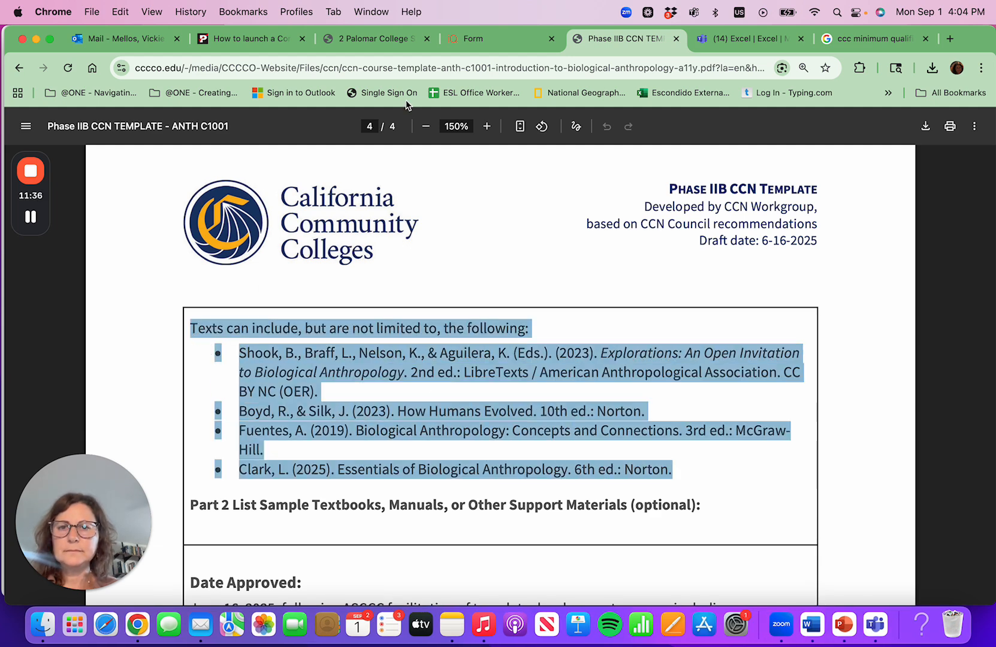
click(483, 38)
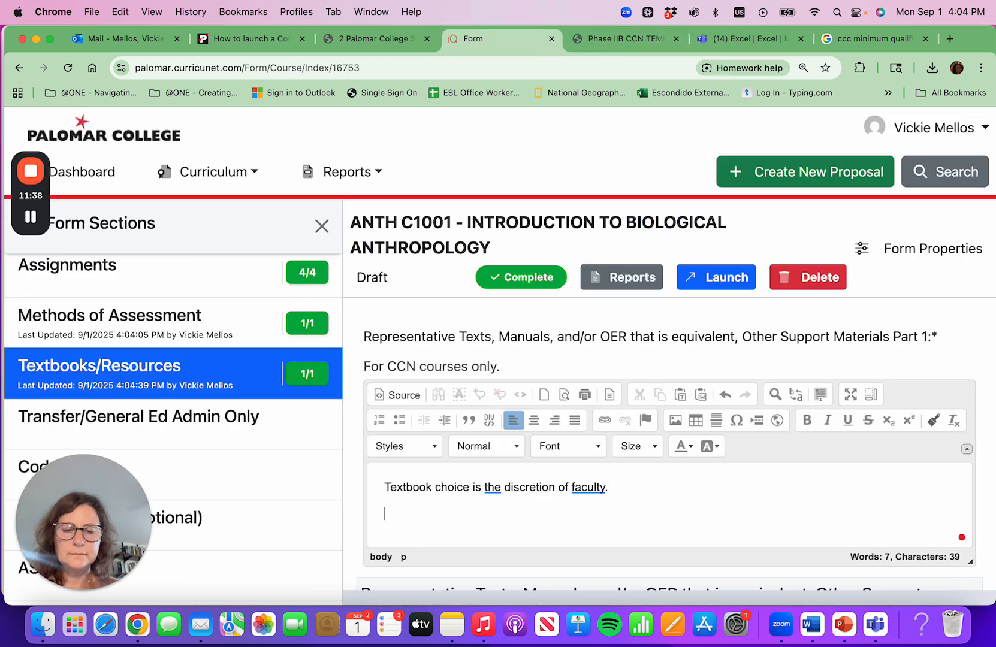
key(super+v)
Step: Move the pasted references onto a new line, delete the bullet before the first one, and format them as a numbered list
scroll(712, 465, down, 1)
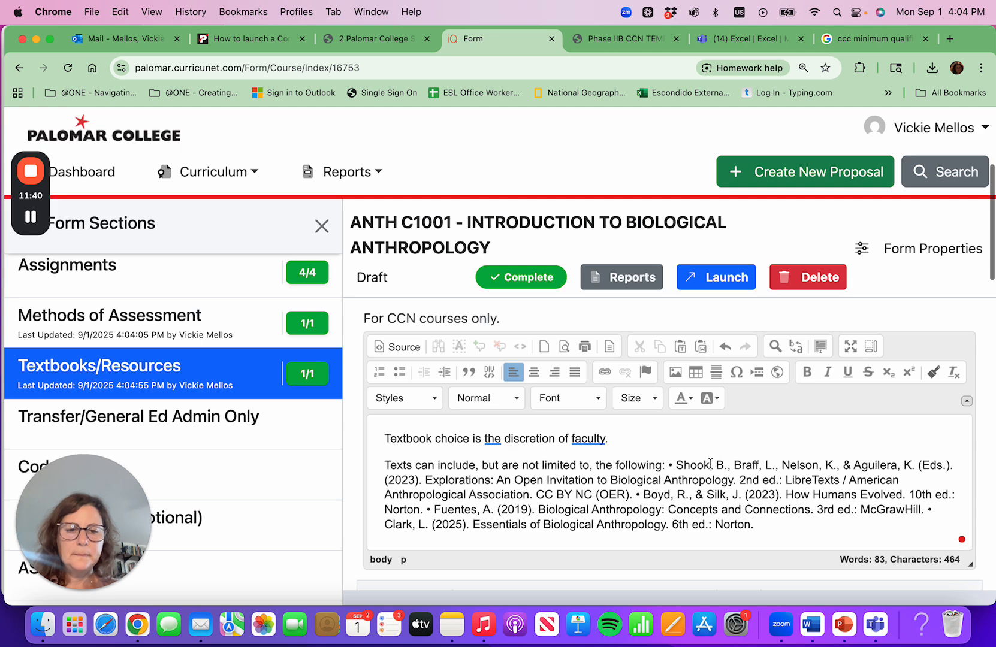
click(676, 466)
key(BackSpace)
key(BackSpace)
key(Return)
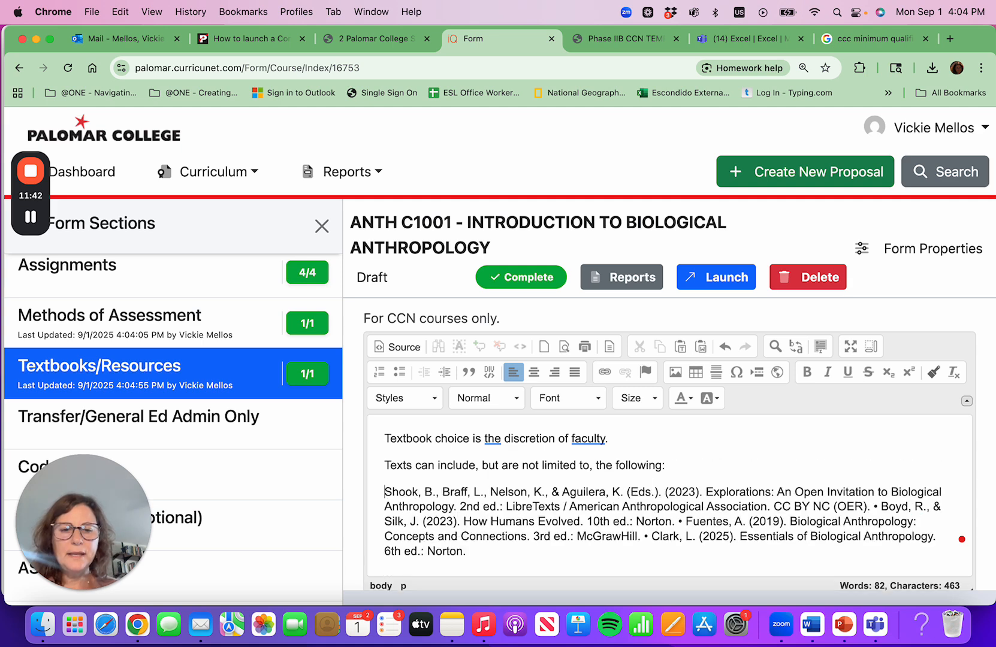
click(382, 373)
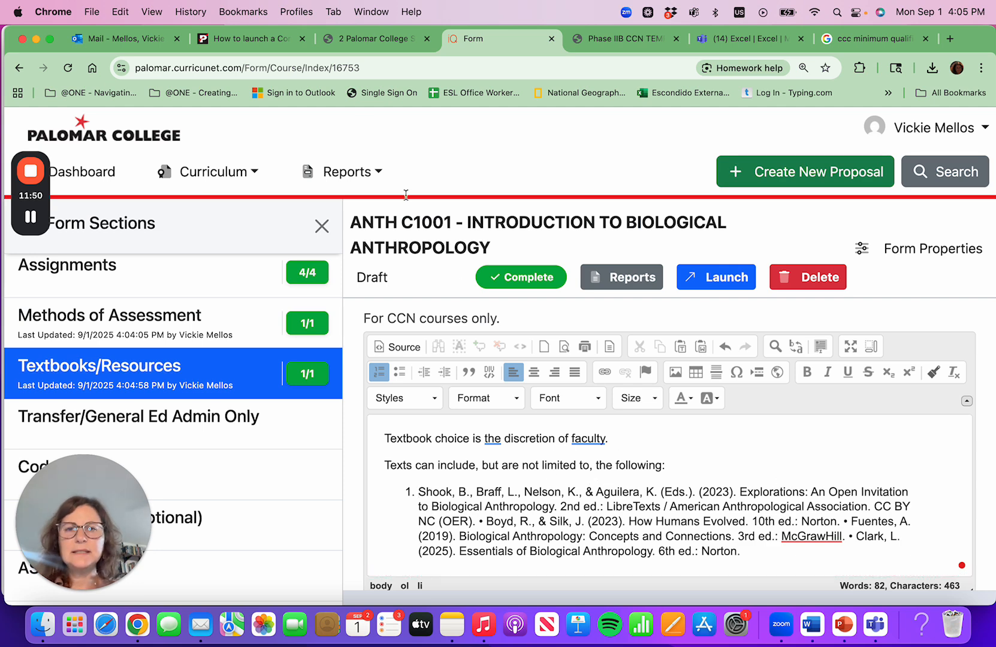
Step: Read the instruction on reviewing the proposal's required and identical components, and compare the end of the template with the Textbooks/Resources section
click(255, 39)
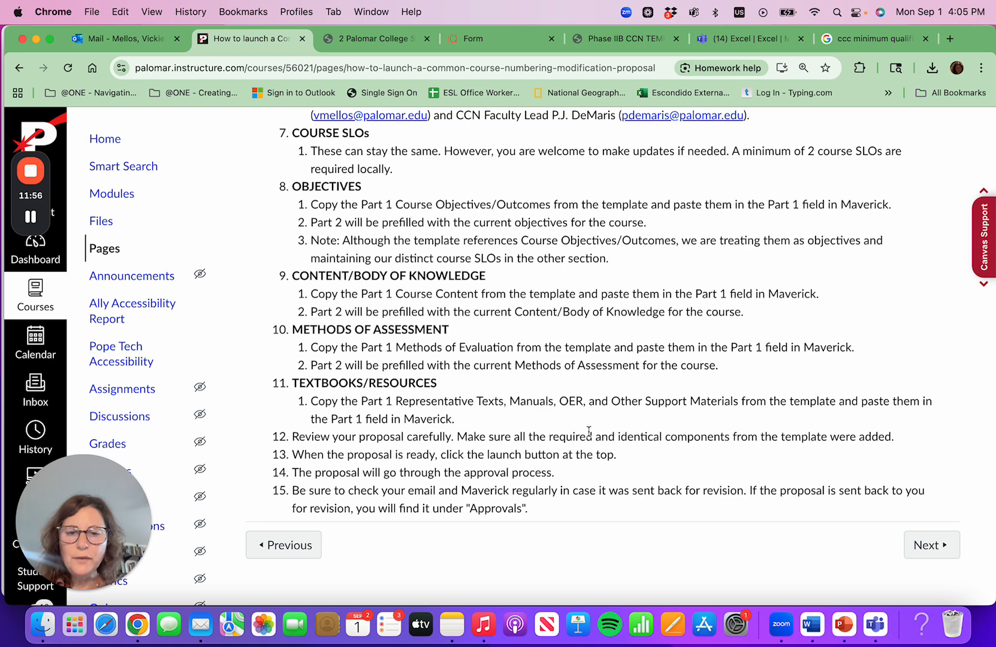
drag(551, 436, 736, 437)
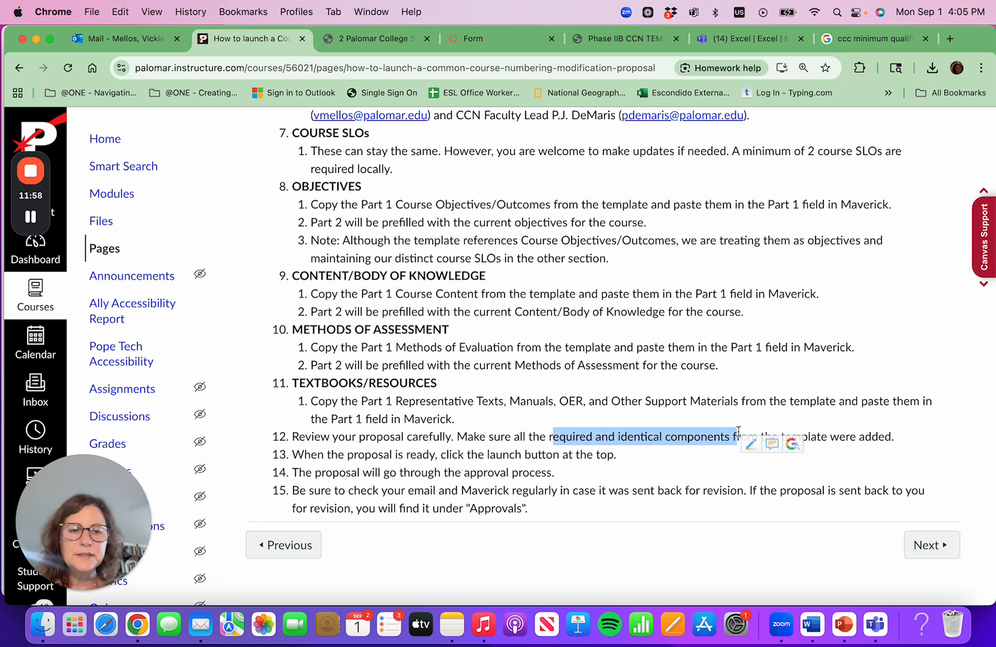
click(624, 38)
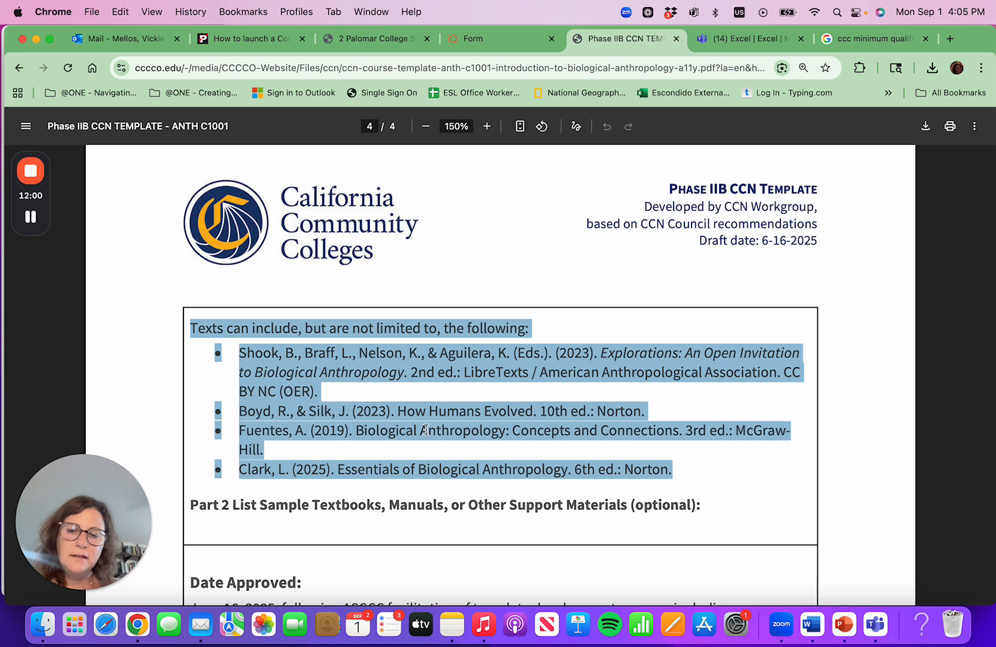
scroll(426, 429, down, 5)
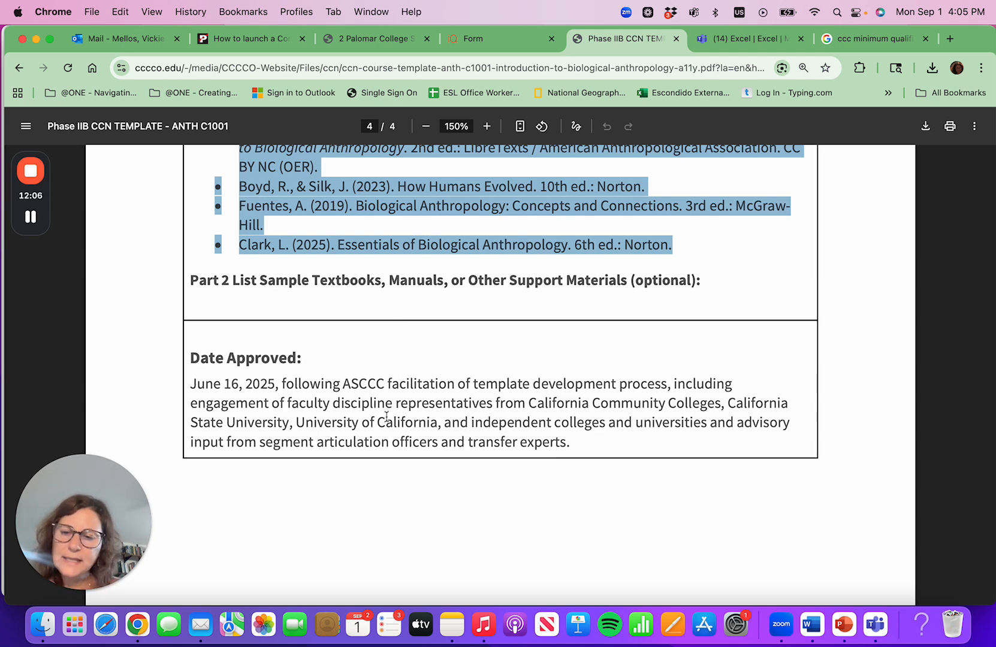
scroll(387, 414, up, 1)
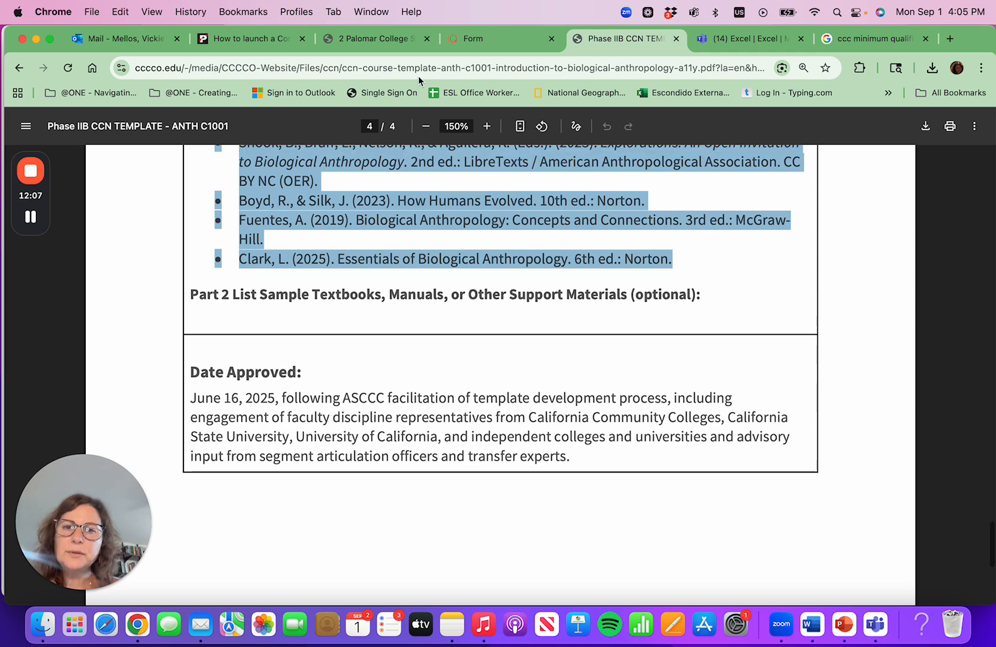
click(462, 39)
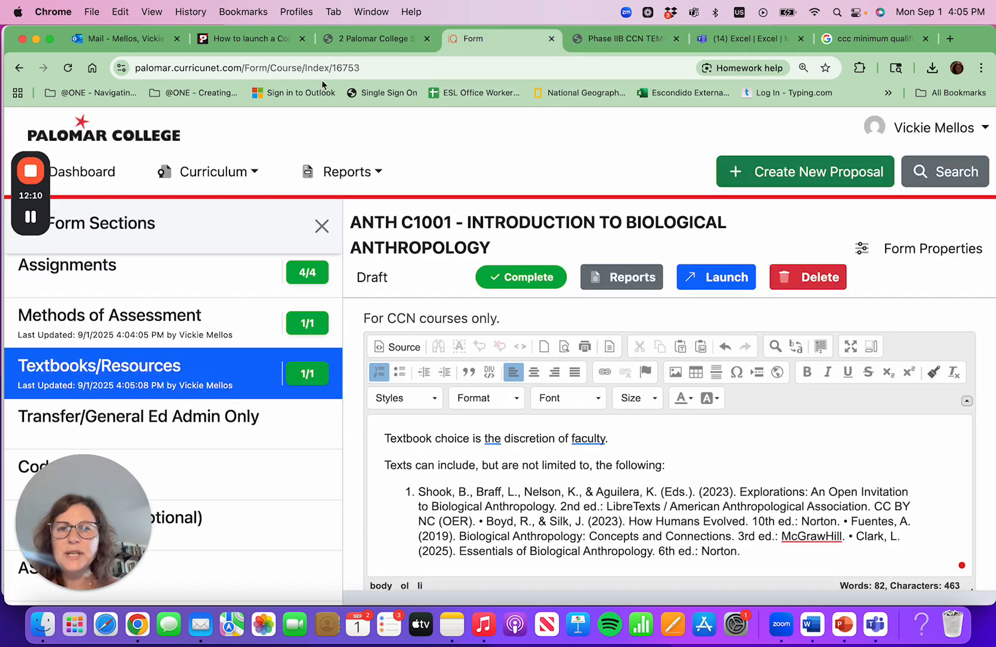
click(626, 38)
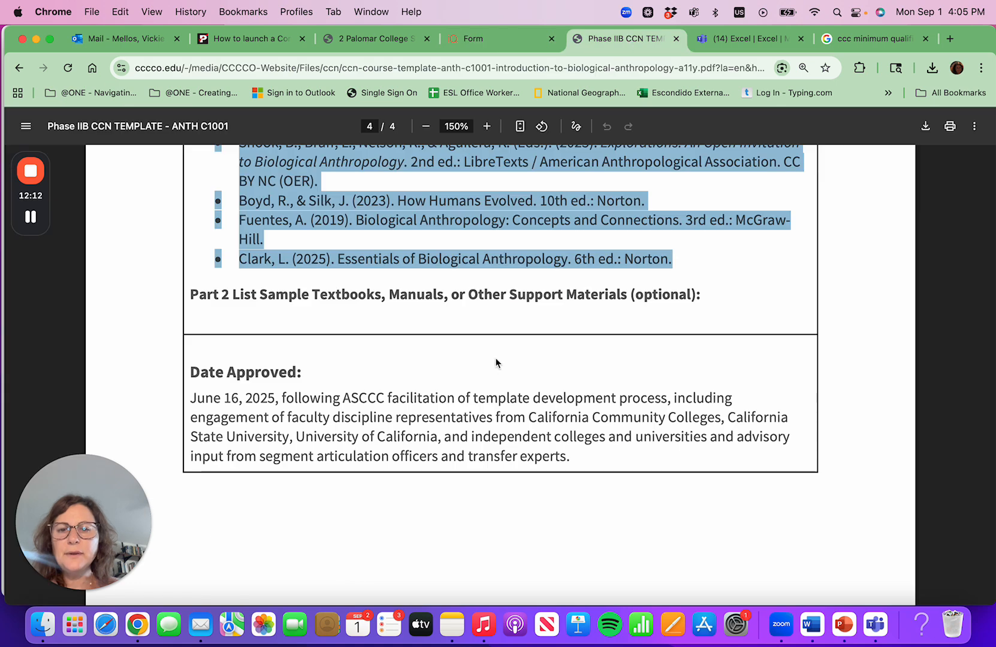
Step: Read the instructions on launching, approval and revision, and locate the proposal's Launch option and the Curriculum Approvals entry
click(260, 40)
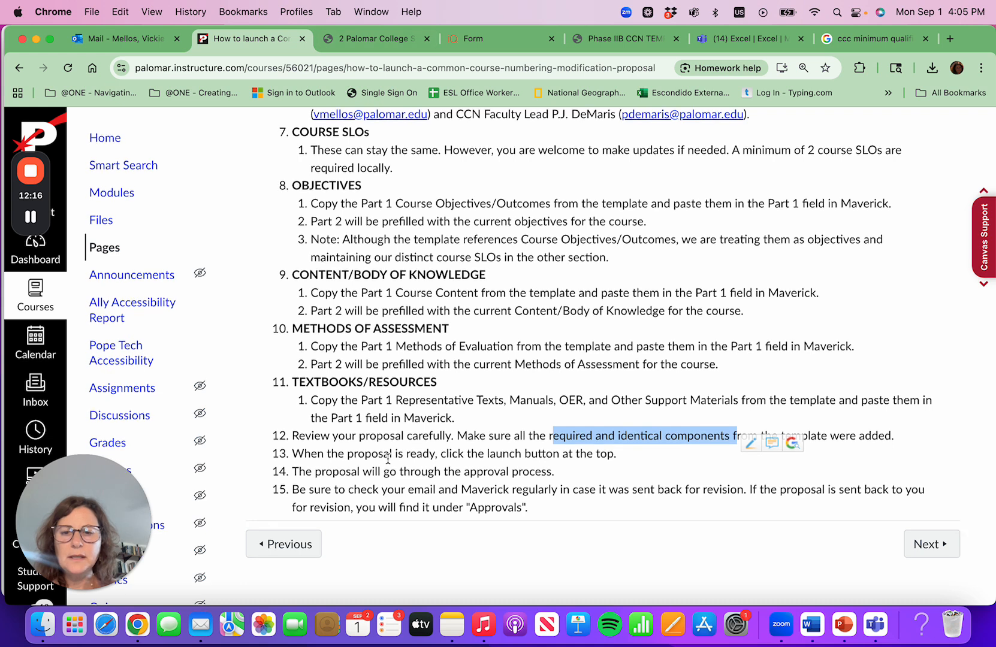
click(470, 44)
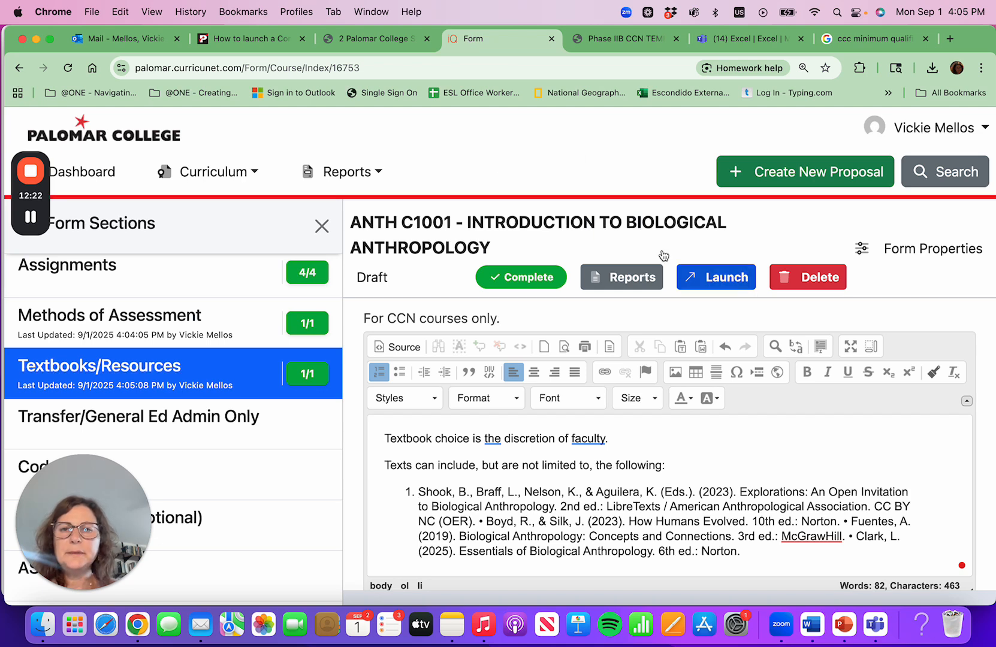
click(242, 40)
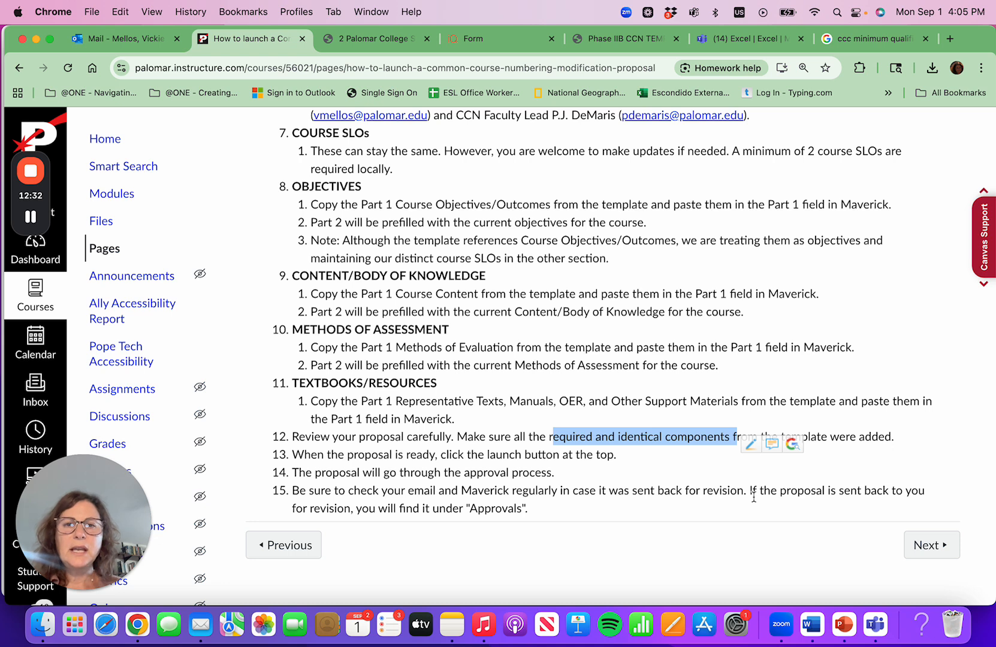
click(465, 40)
click(251, 174)
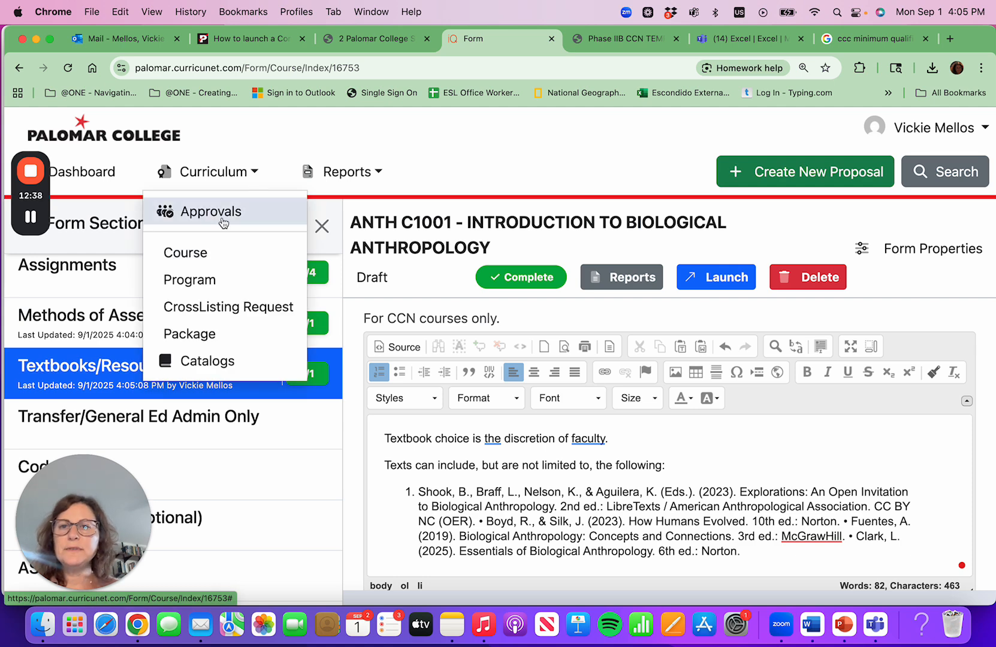
click(242, 41)
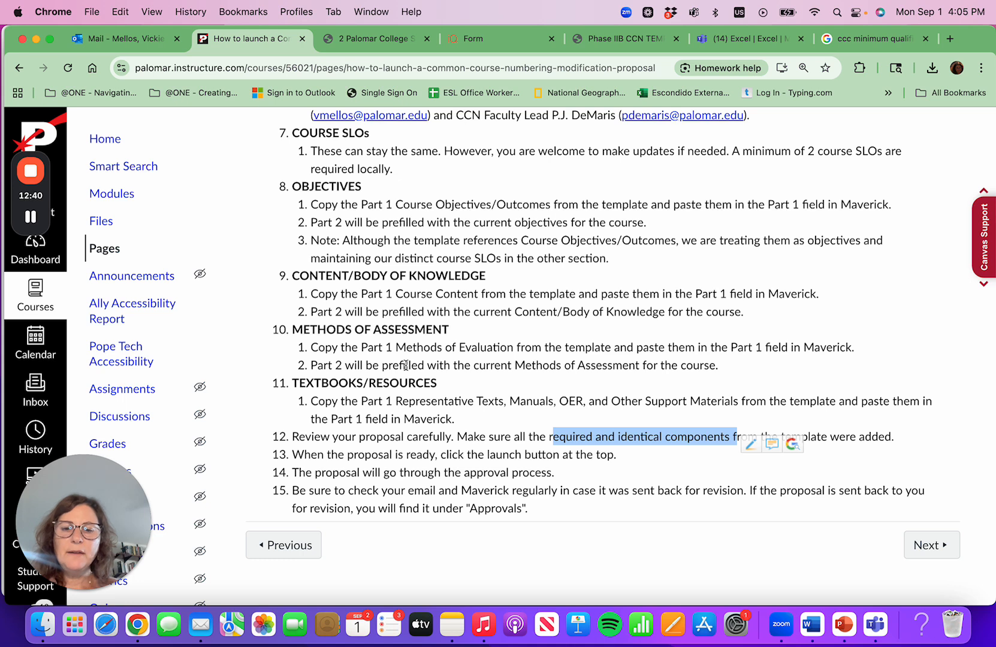